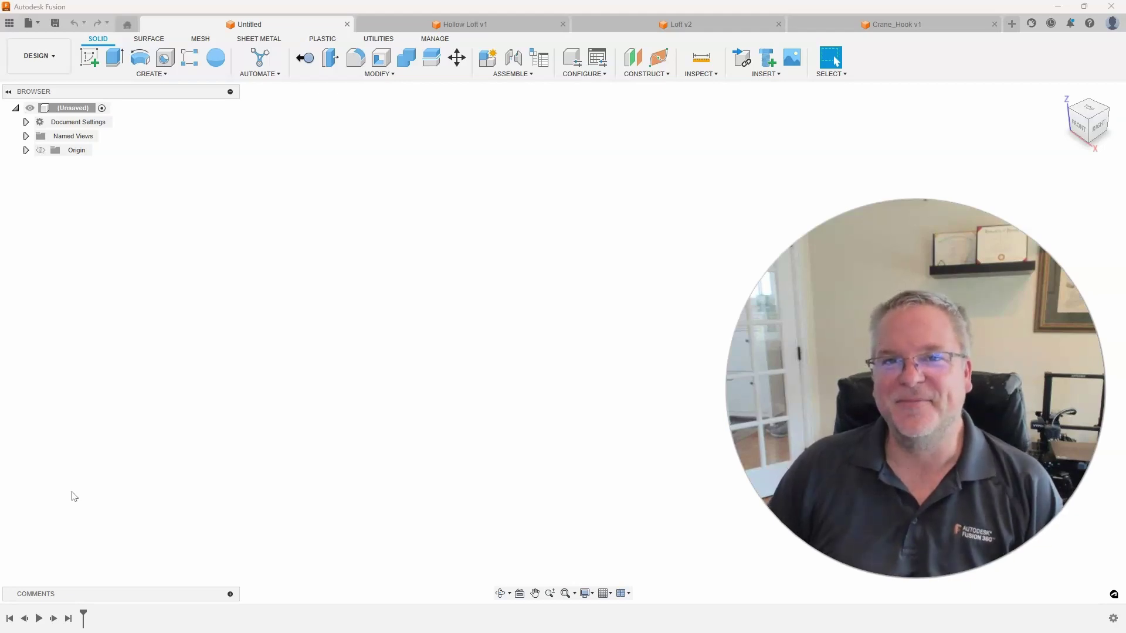
Switch to the Hollow Loft v1 design and examine its square ring and circular ring profiles.
left_click(402, 27)
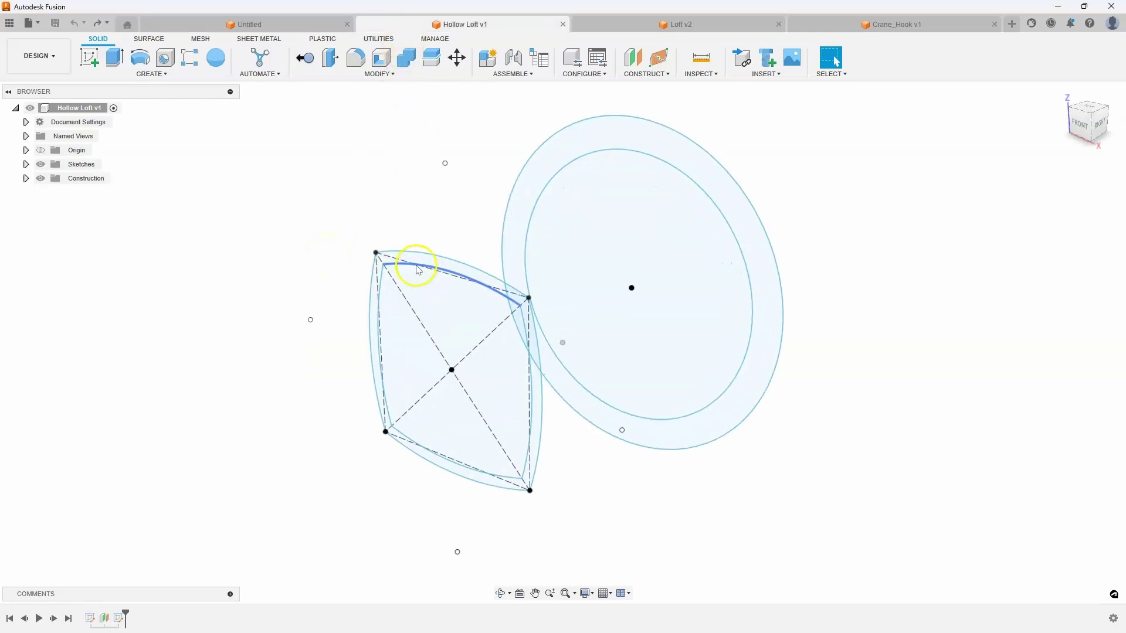
left_click(427, 260)
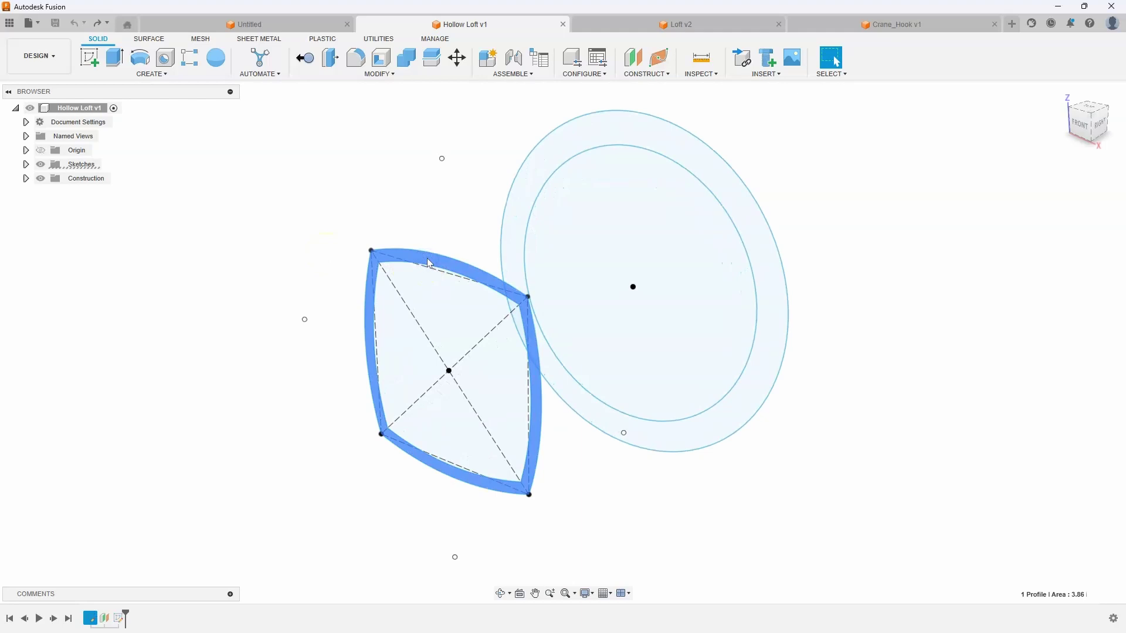
left_click(534, 166)
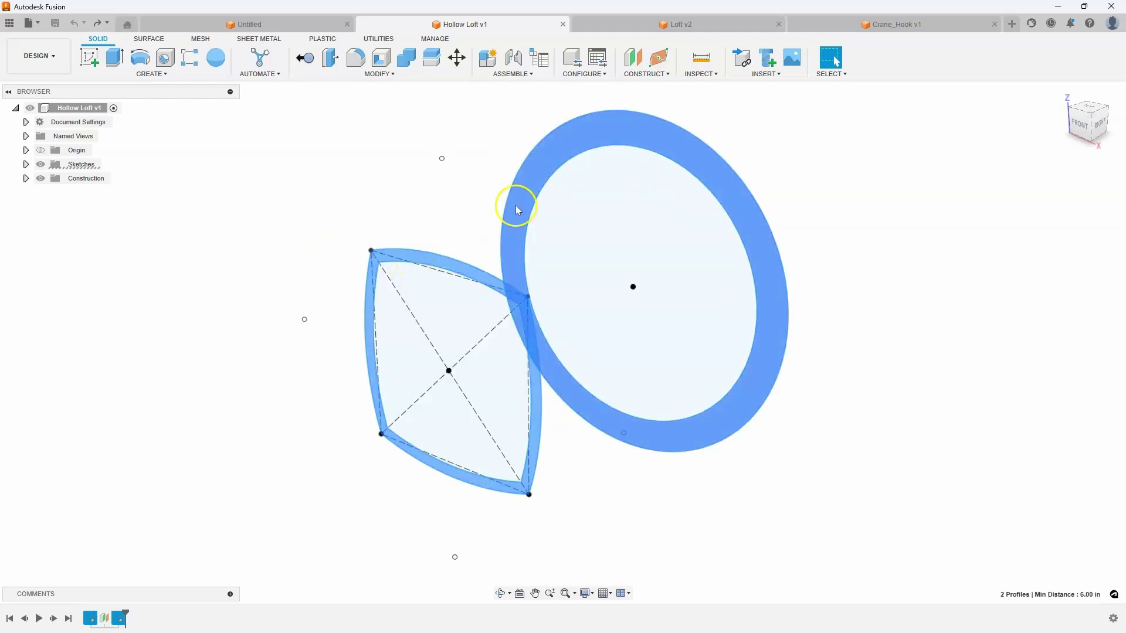
left_click(332, 216)
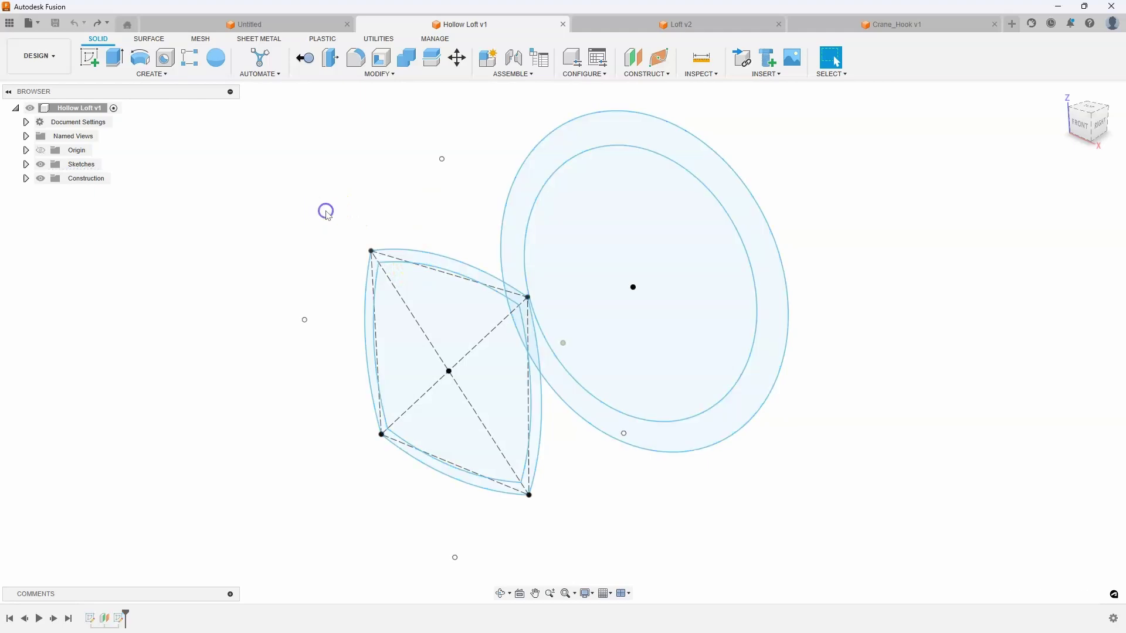
mouse_move(325, 210)
middle_mouse_down("shift")
mouse_move(307, 245)
mouse_move(296, 245)
middle_mouse_up("shift")
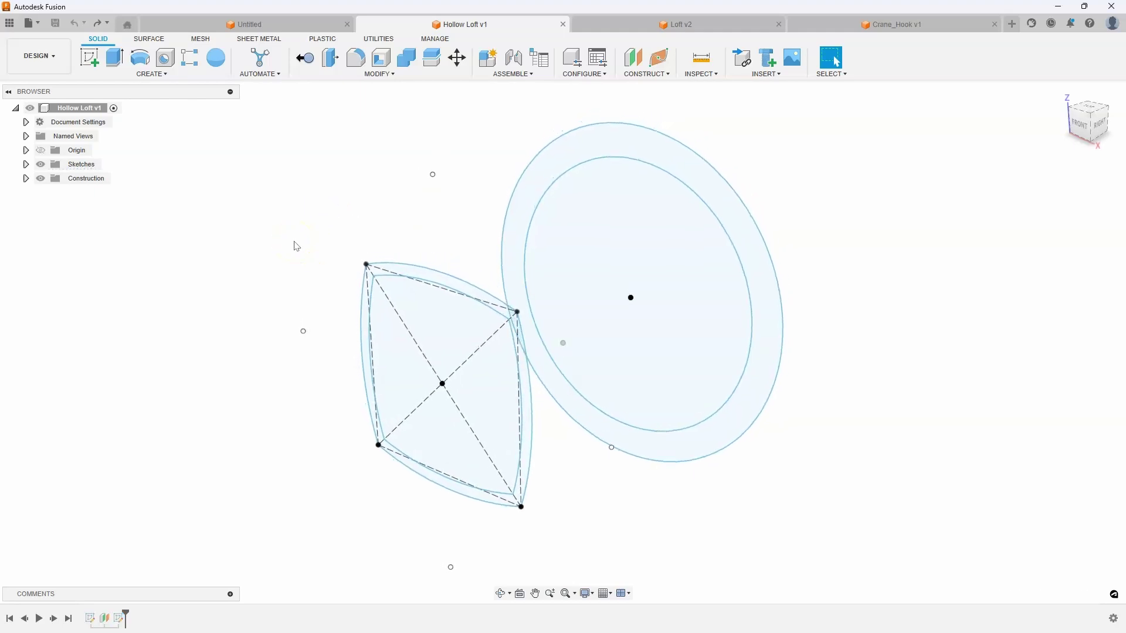
left_click(151, 73)
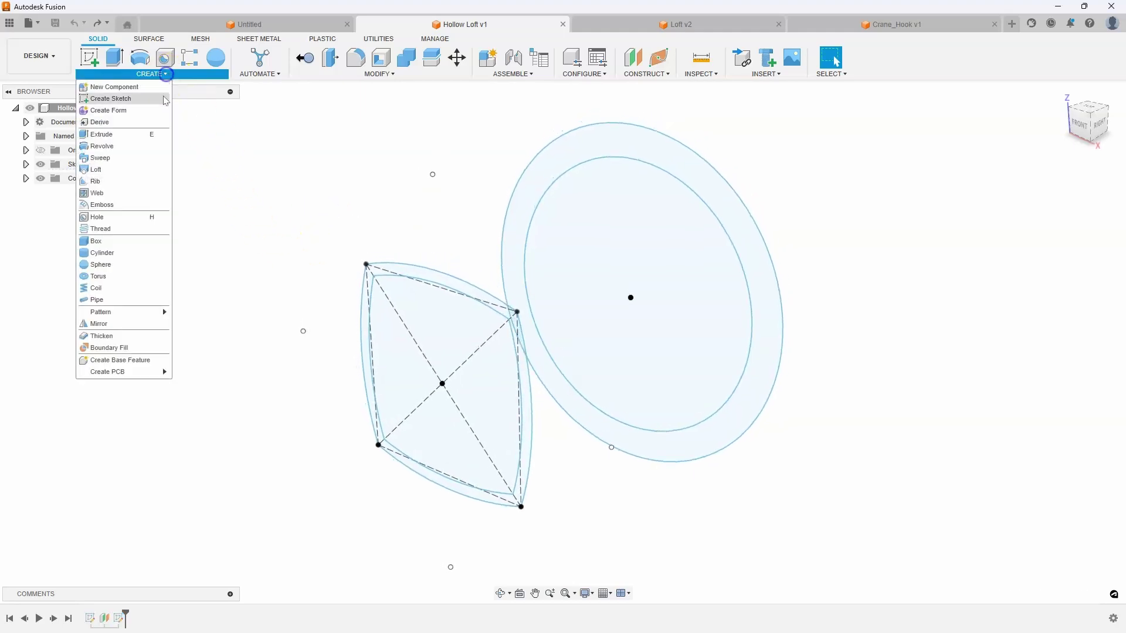
left_click(120, 171)
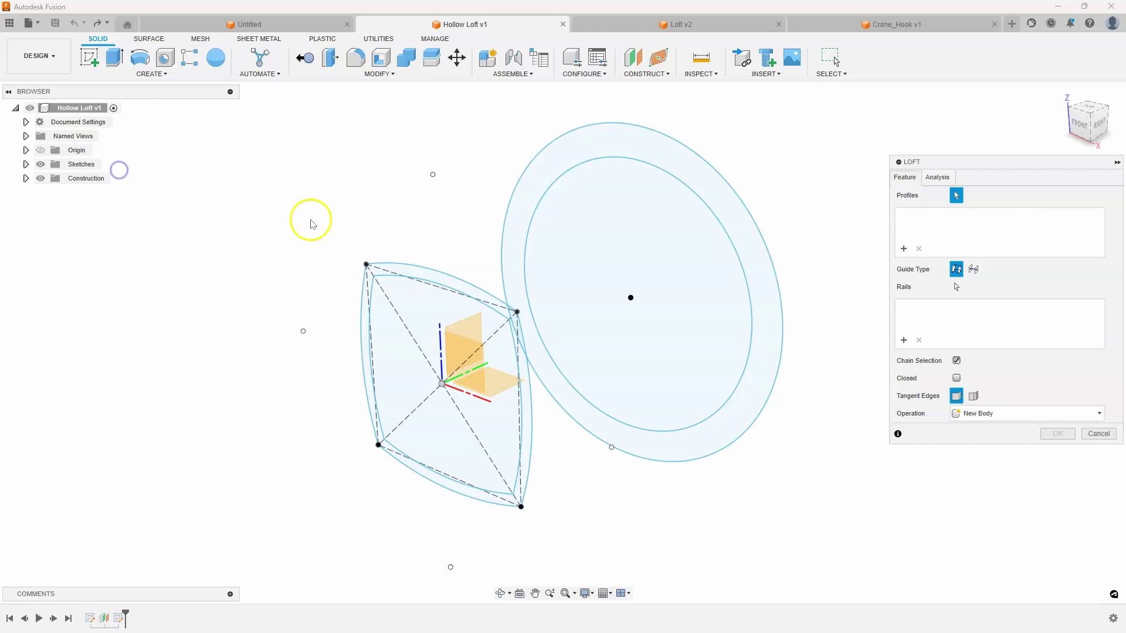
left_click(408, 277)
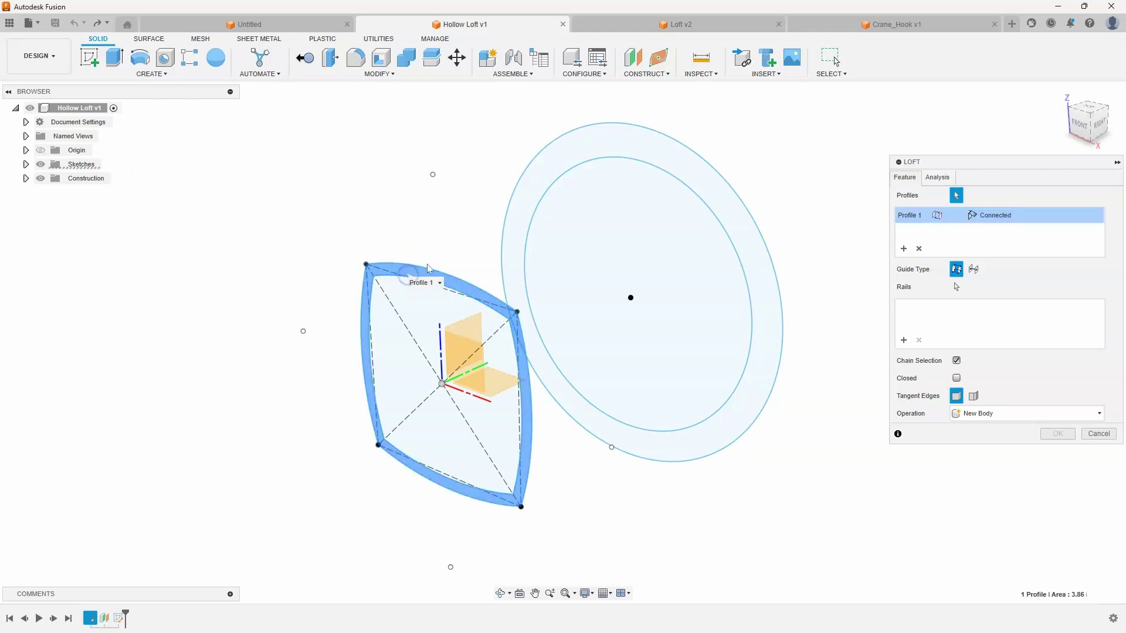
left_click(529, 203)
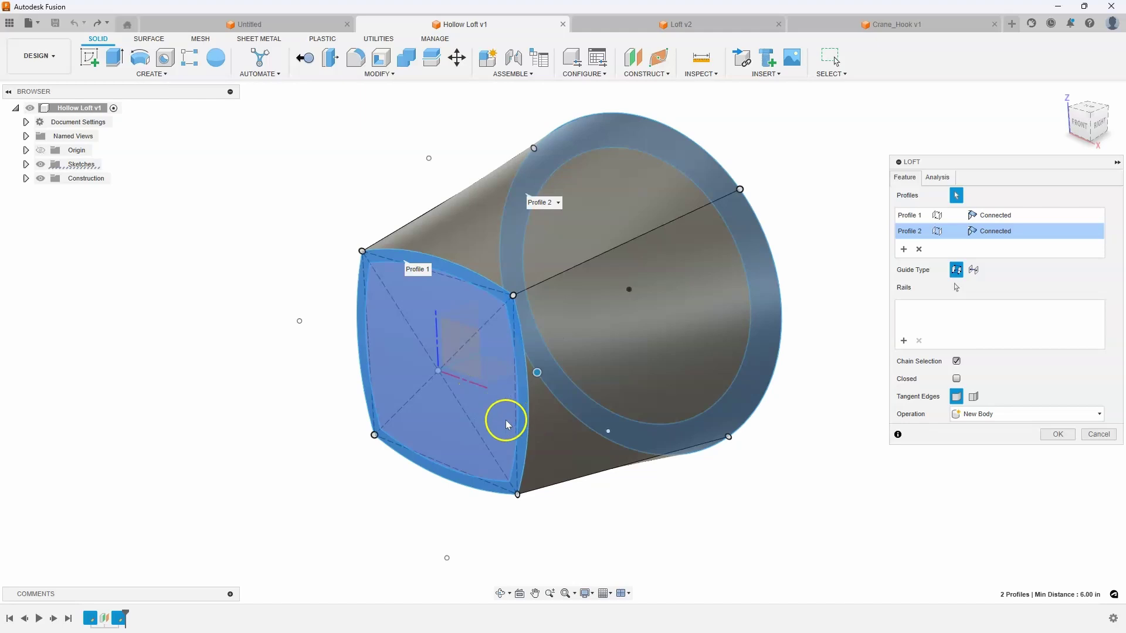
left_click(1098, 435)
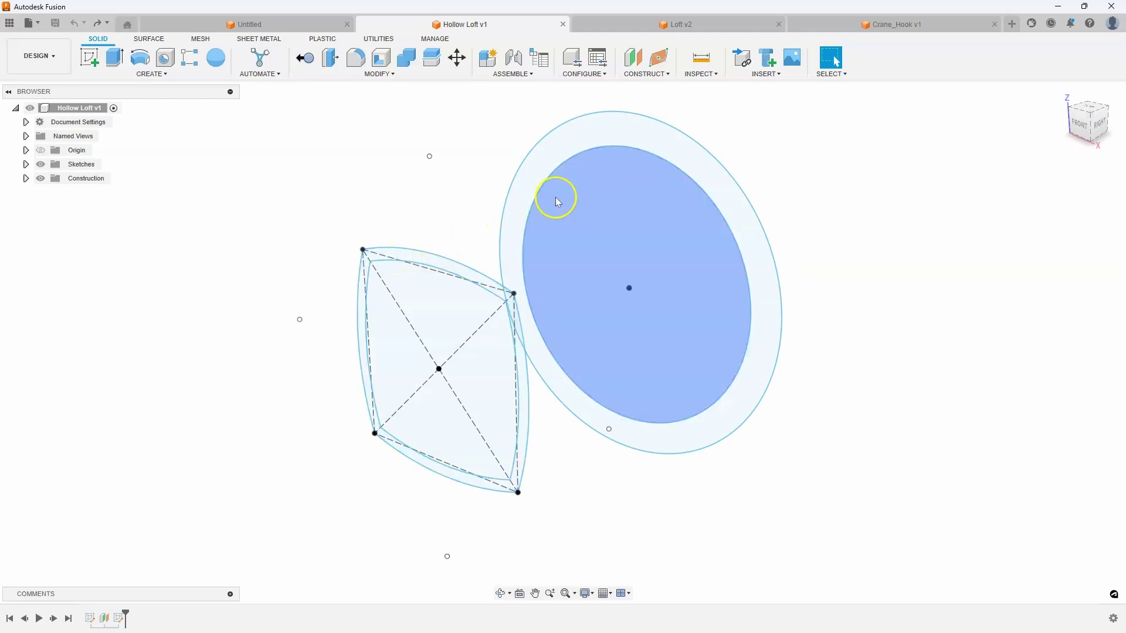
left_click(527, 201)
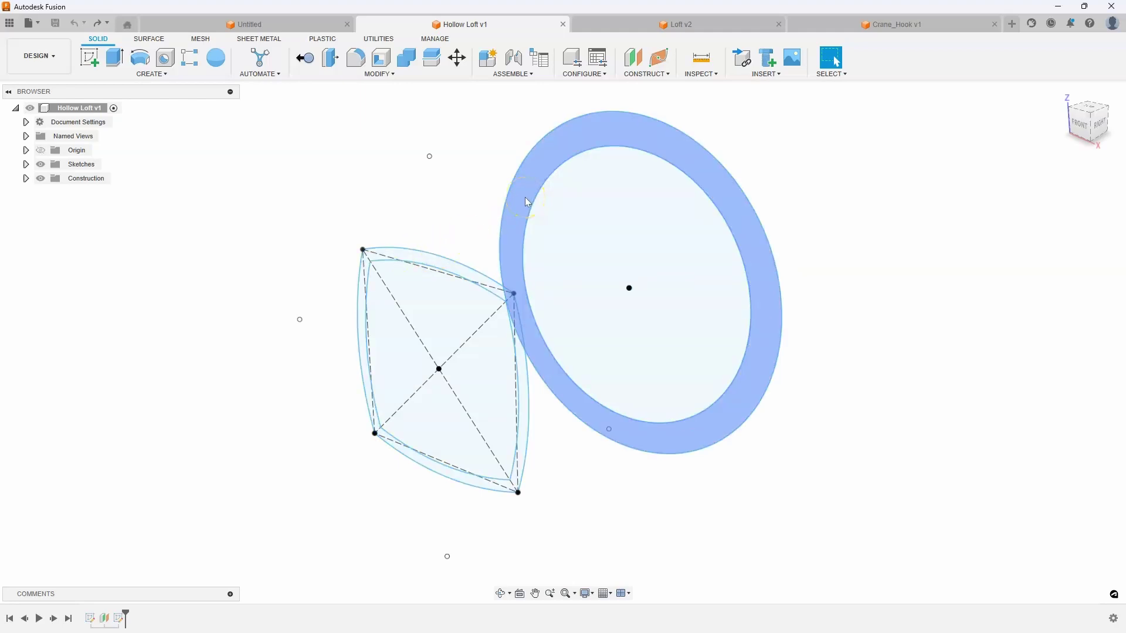
left_click(516, 198)
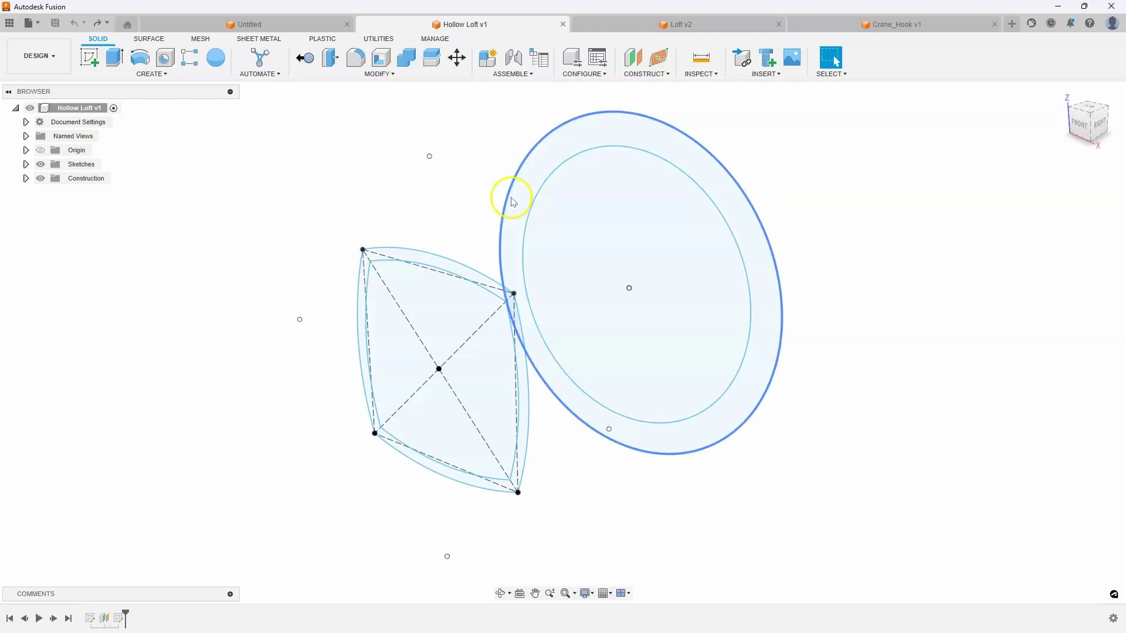
left_click(397, 210)
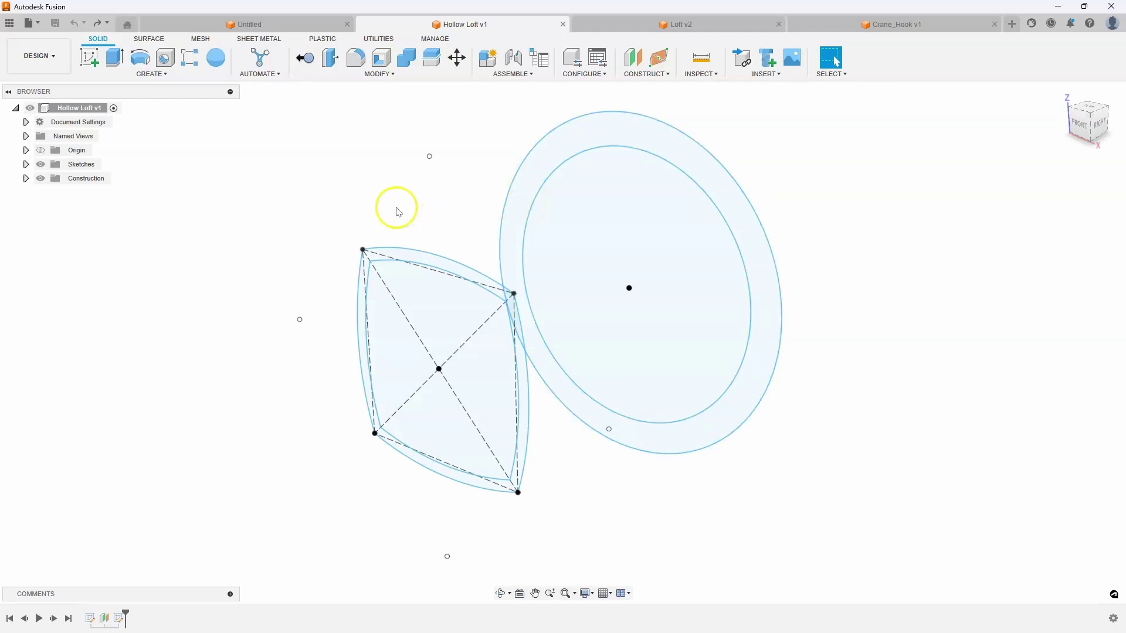
left_click(307, 213)
Loft the square ring profile to the circular ring profile as a new body.
left_click(148, 75)
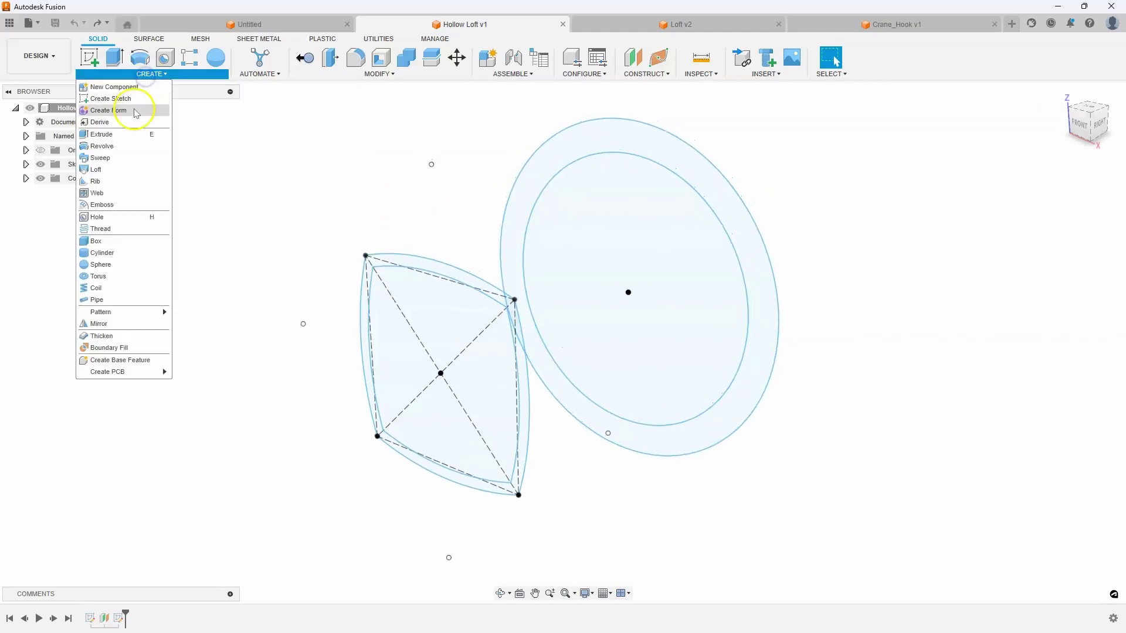
left_click(114, 168)
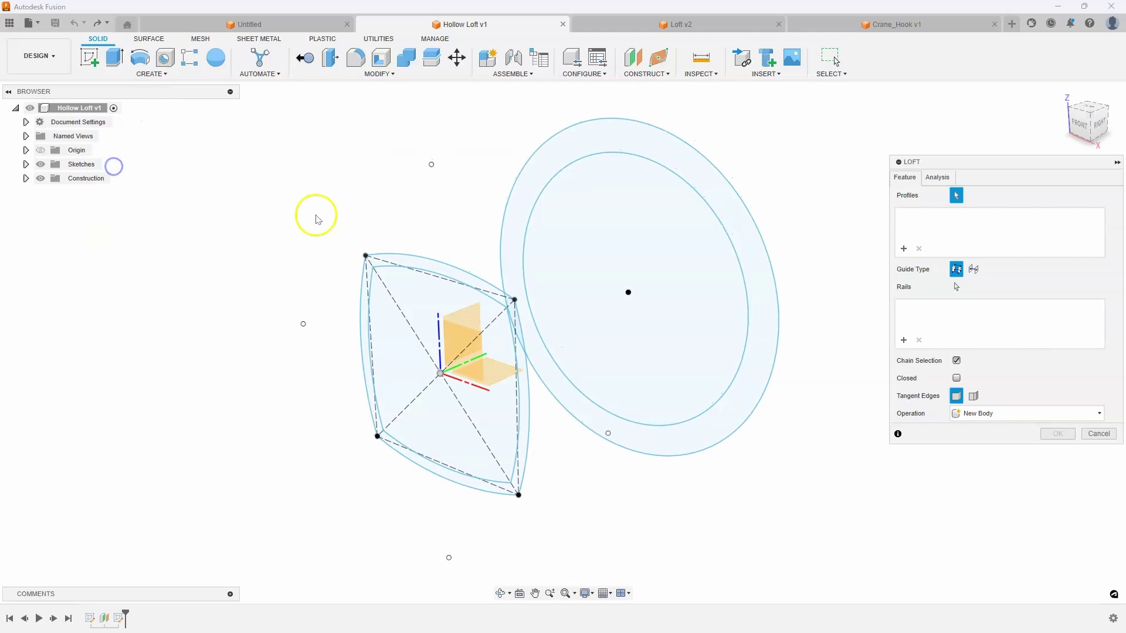
left_click(390, 258)
left_click(535, 168)
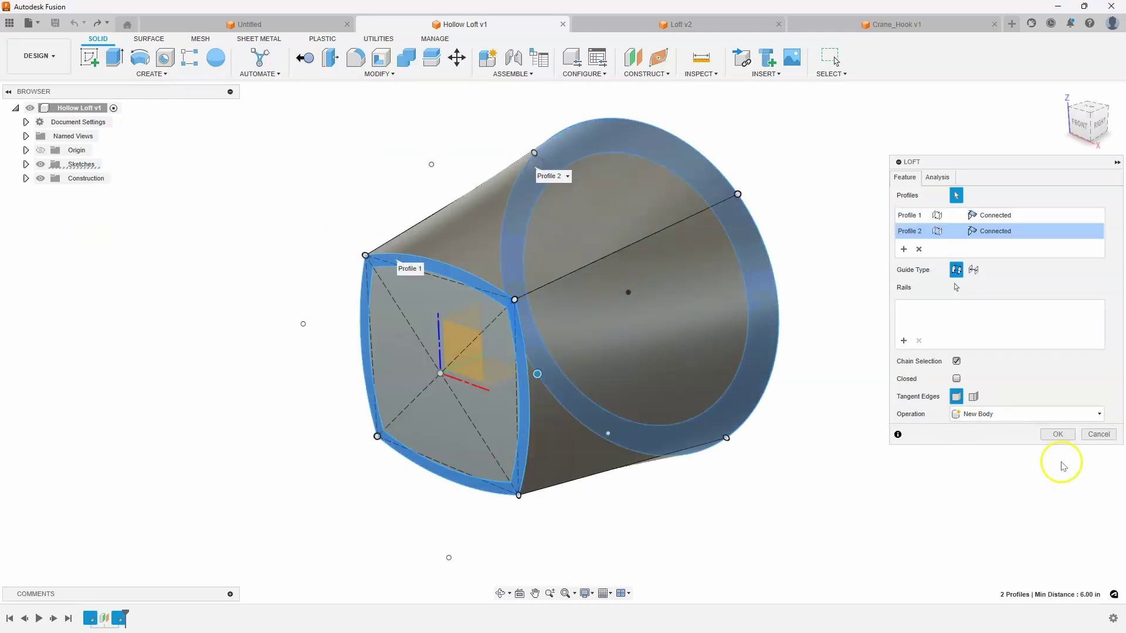
left_click(1056, 436)
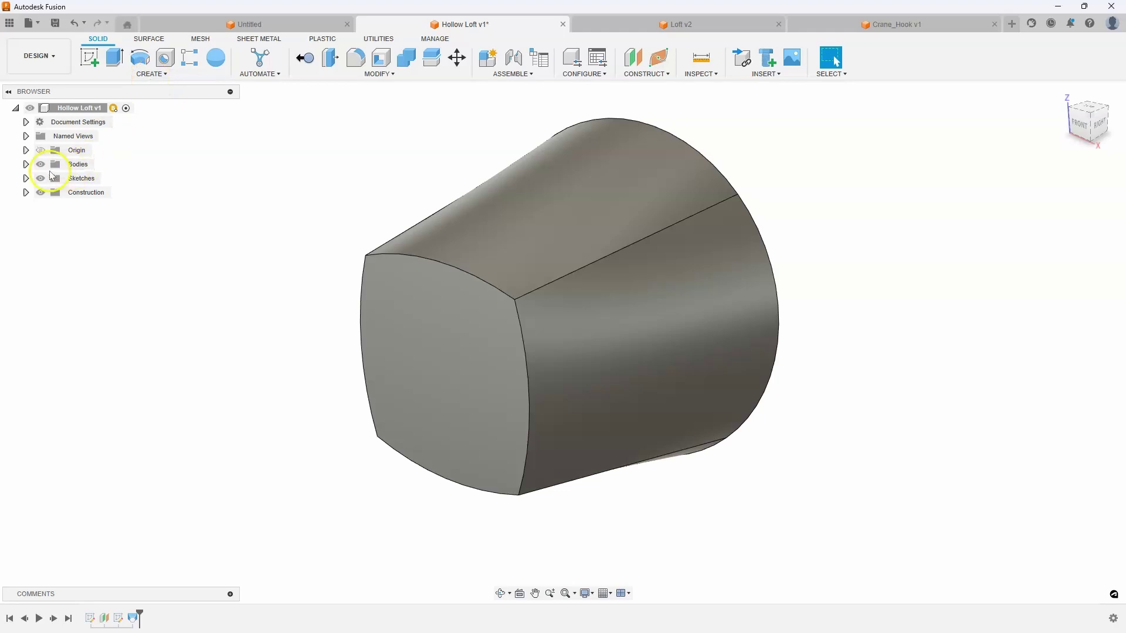
Show Sketch1 and Sketch2 and cut a loft between the inner square and inner circle profiles through the body.
left_click(26, 178)
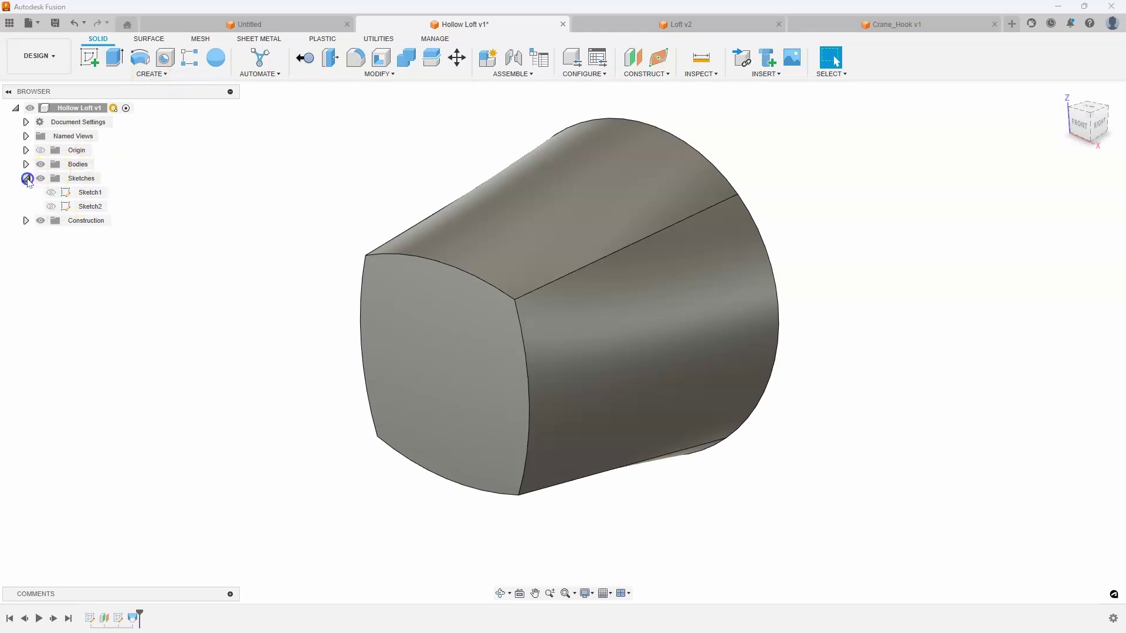
left_click(151, 74)
left_click(97, 170)
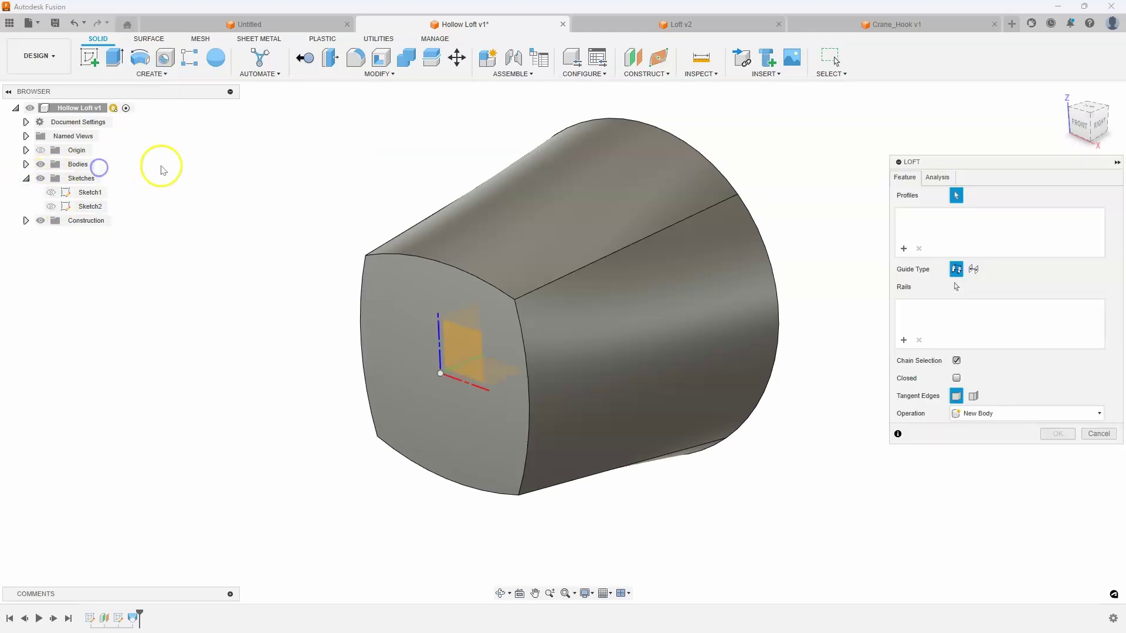
left_click(51, 192)
left_click(51, 206)
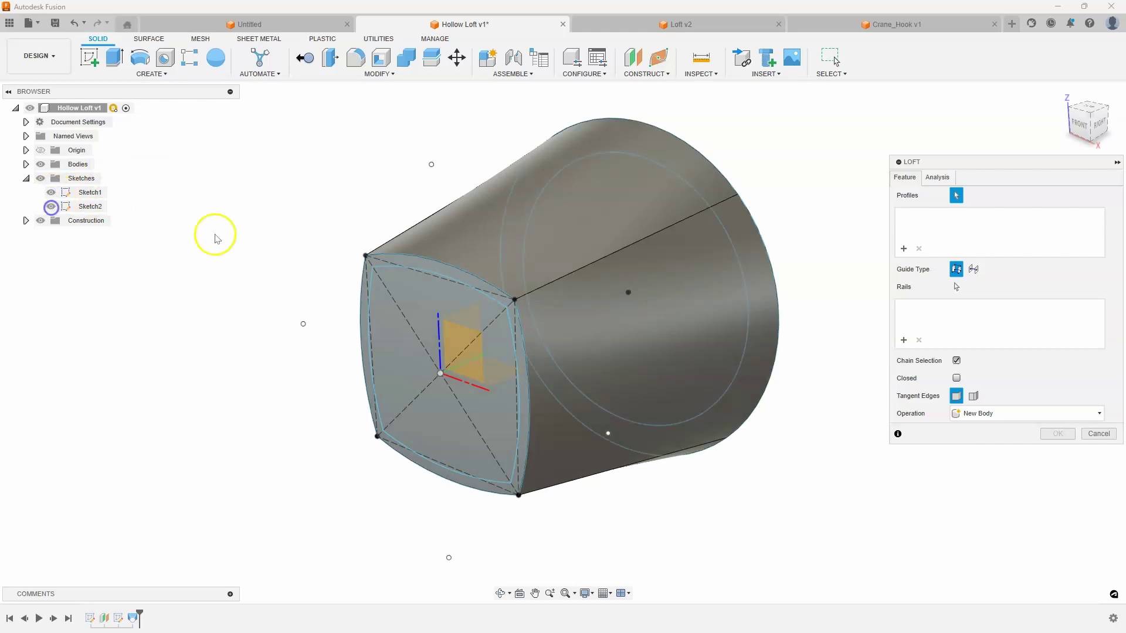
left_click(414, 299)
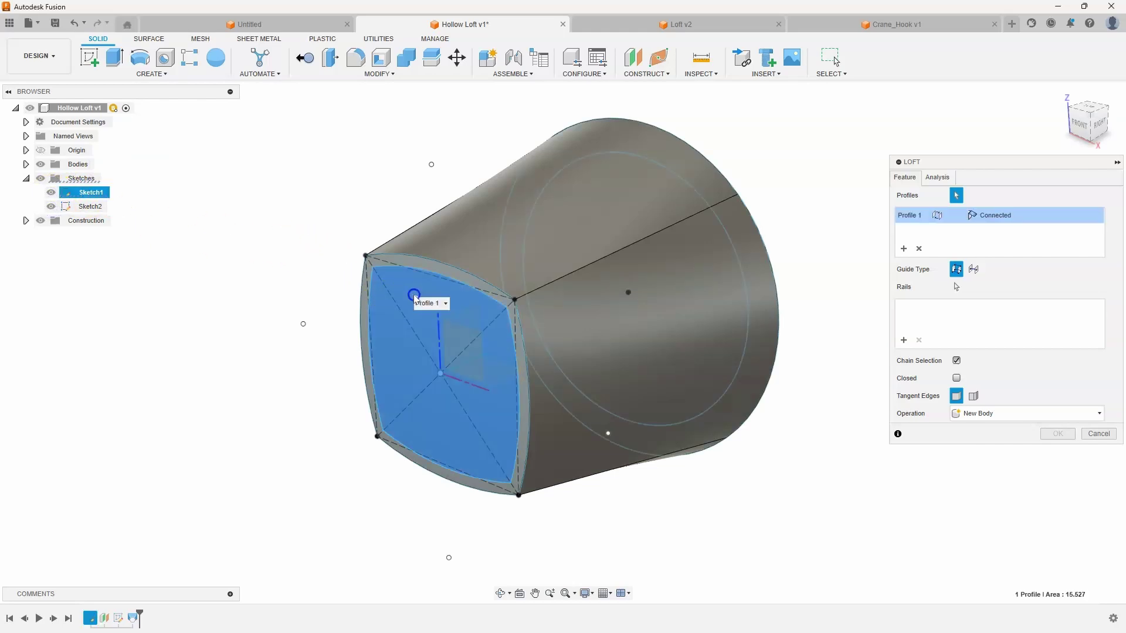
middle_click_drag(671, 316, 475, 234, "shift")
left_click(474, 234)
middle_click_drag(827, 332, 987, 418, "shift")
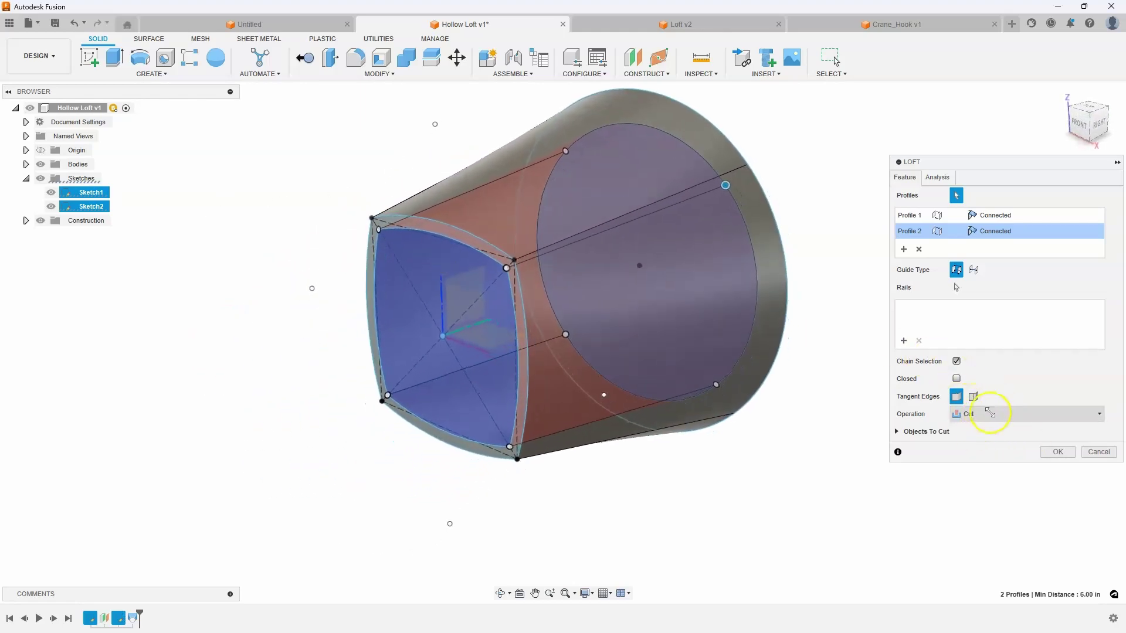
left_click(1055, 451)
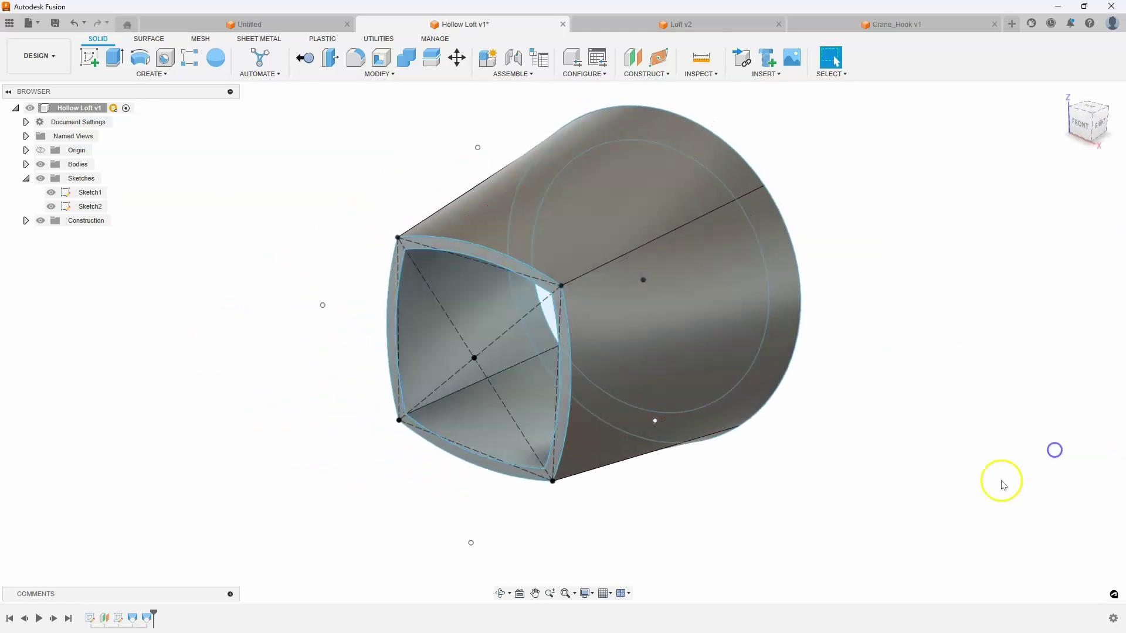
Hide all sketches and examine the hollow lofted body from the front.
middle_click_drag(433, 493, 279, 345, "shift")
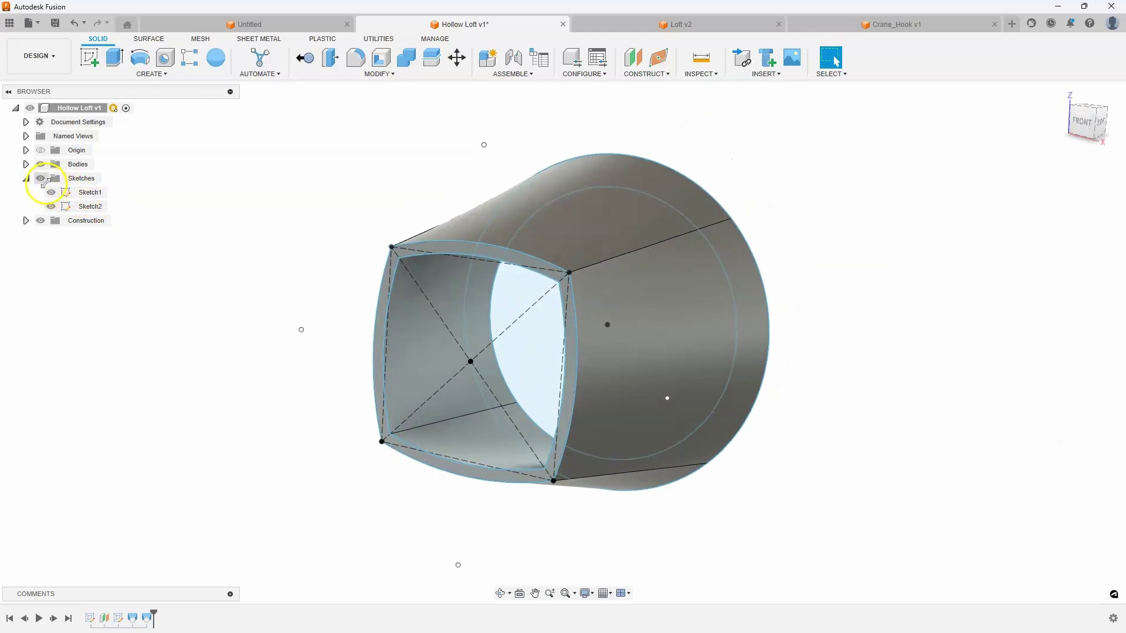
left_click(41, 178)
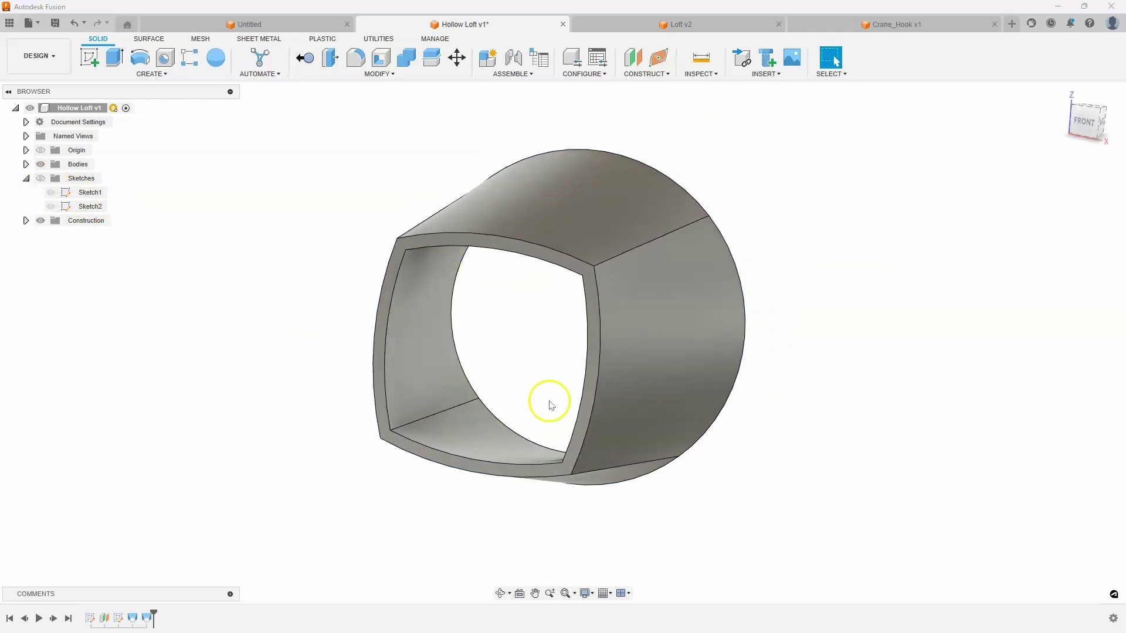
middle_click_drag(552, 405, 470, 364, "shift")
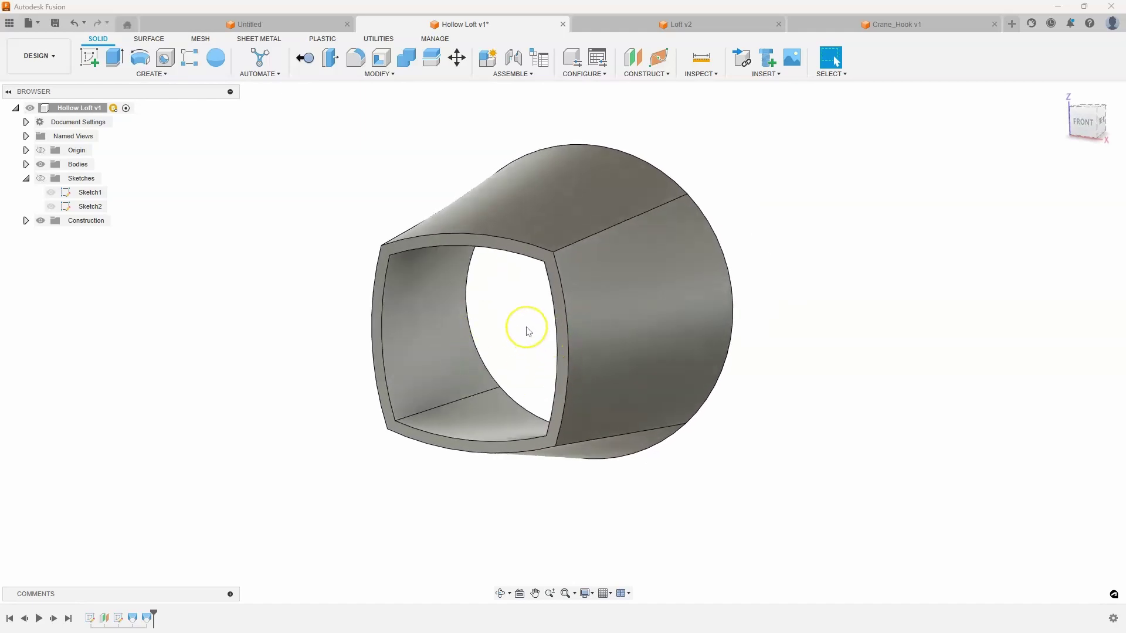
middle_click_drag(529, 332, 522, 322, "shift")
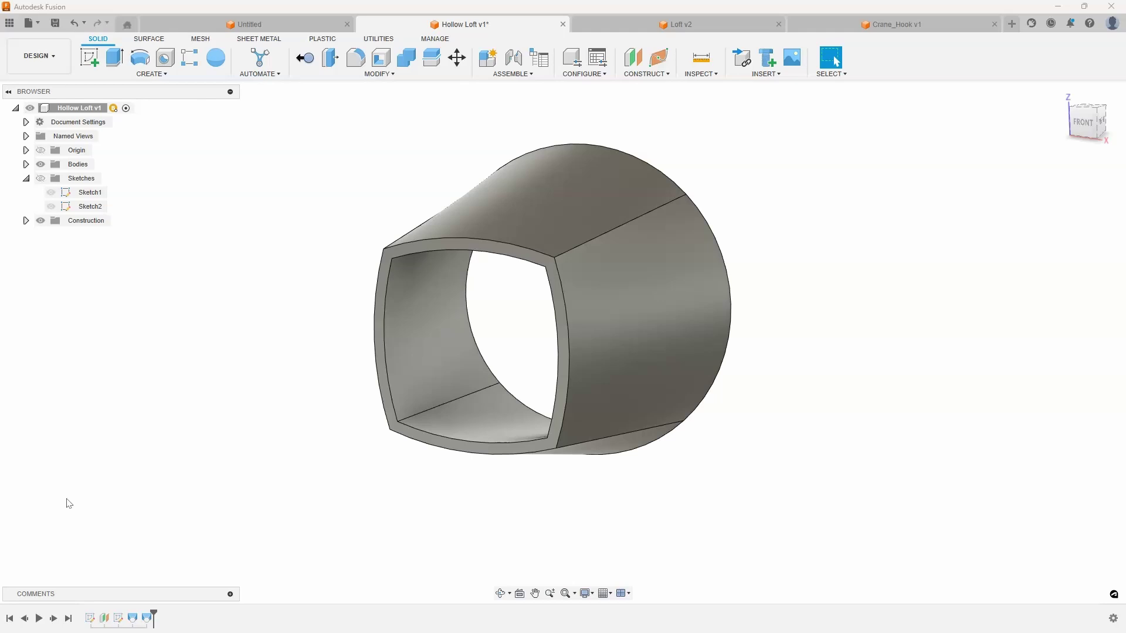
Undo the sketch visibility changes and both lofts.
left_click(77, 23)
left_click(78, 21)
left_click(78, 21)
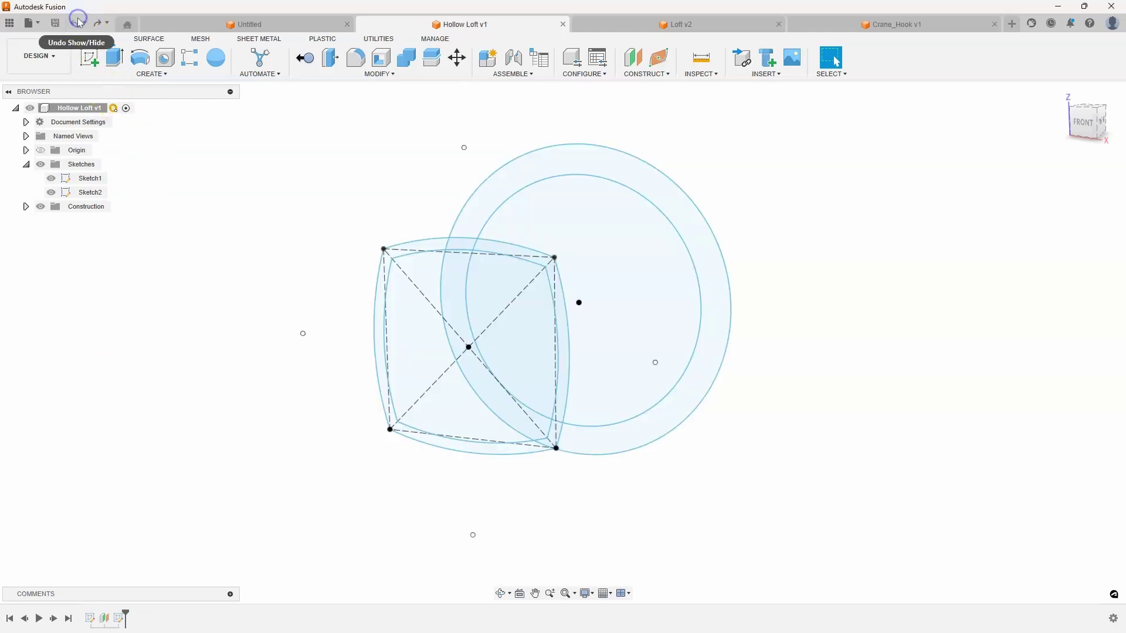
Open Sketch1 for editing and fillet the outer square profile's upper-right corner with a 1 in radius.
scroll(469, 176, "up", 4)
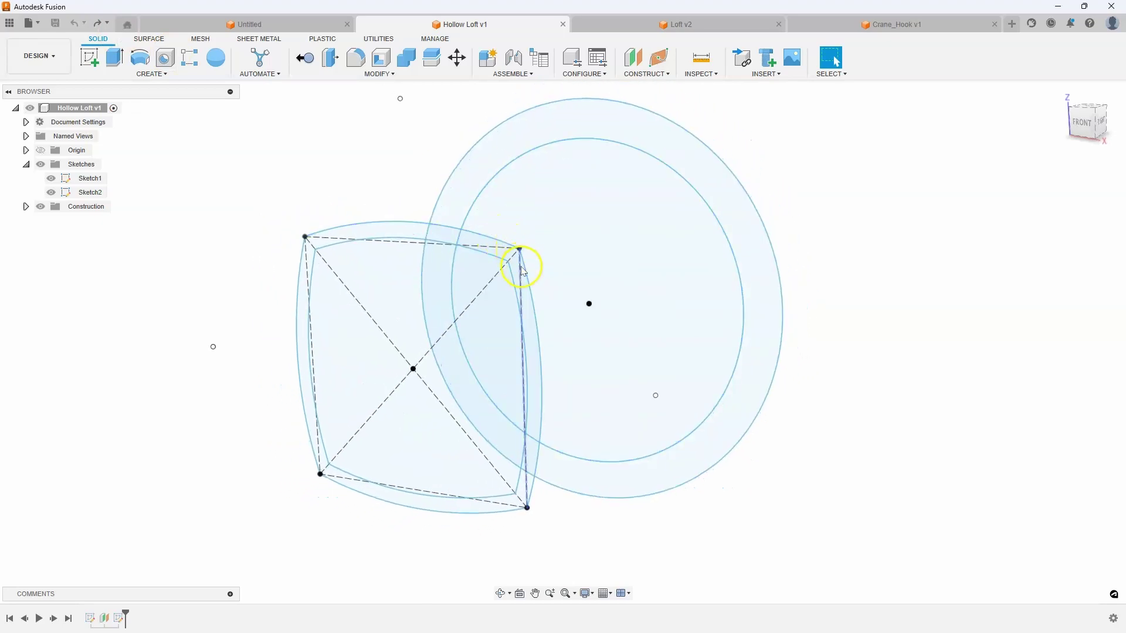
mouse_move(508, 247)
middle_mouse_down("shift")
mouse_move(525, 261)
mouse_move(511, 246)
middle_mouse_up("shift")
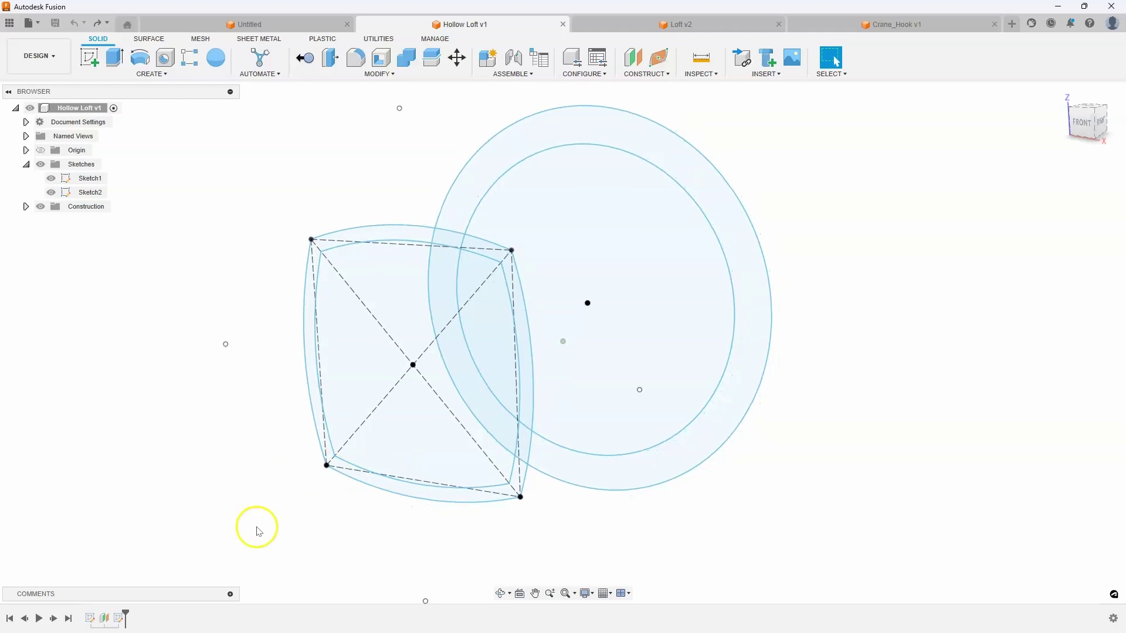
double_click(91, 620)
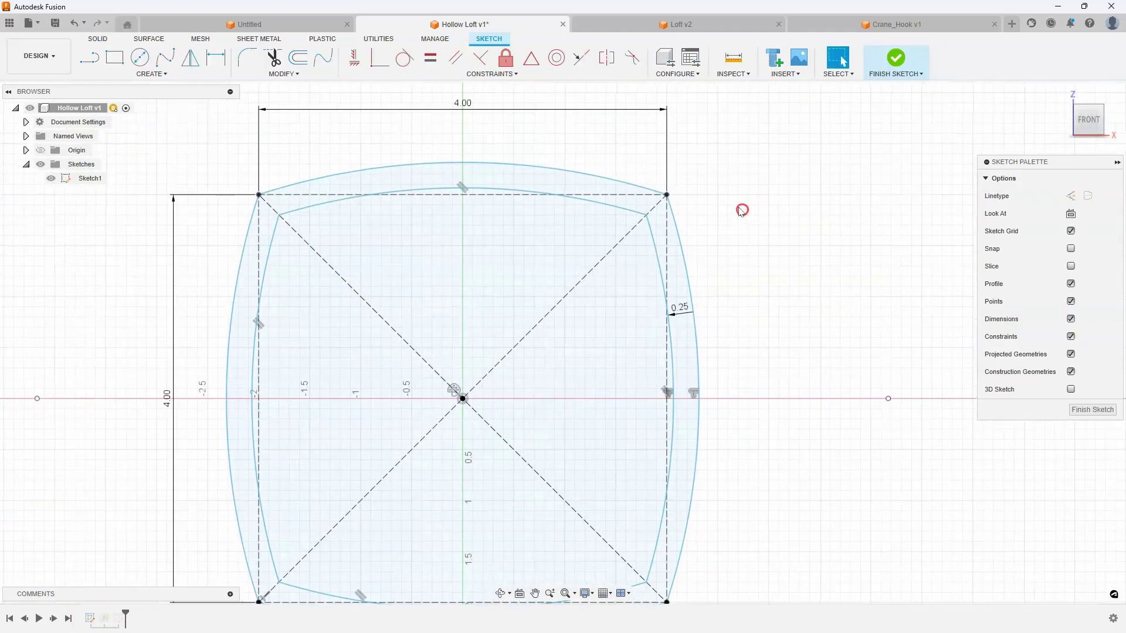
left_click(248, 57)
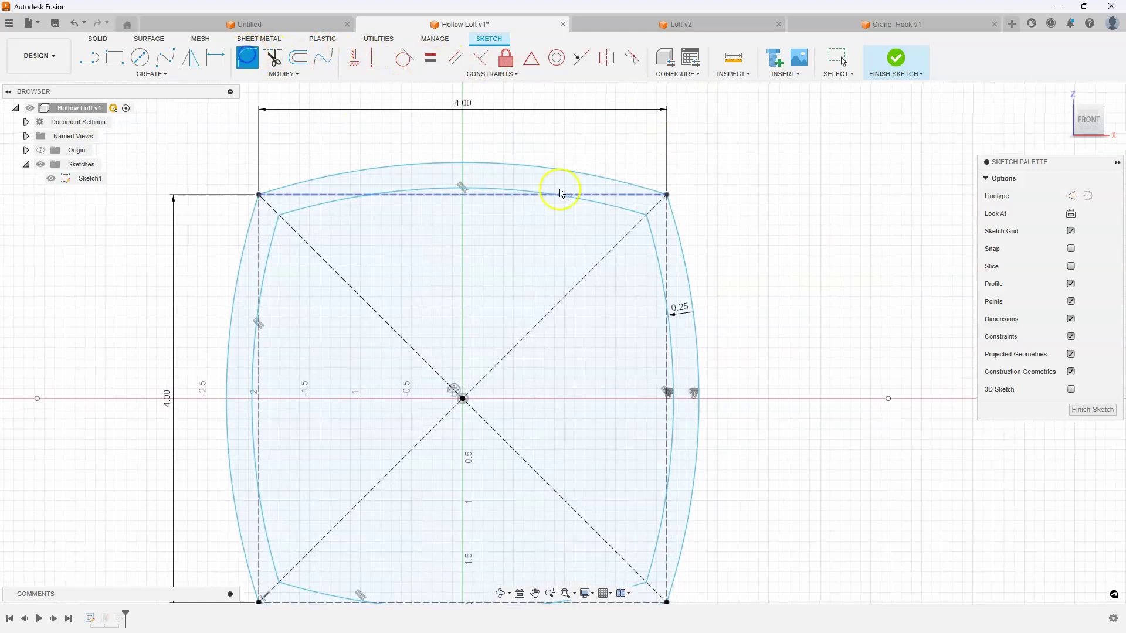
left_click(639, 186)
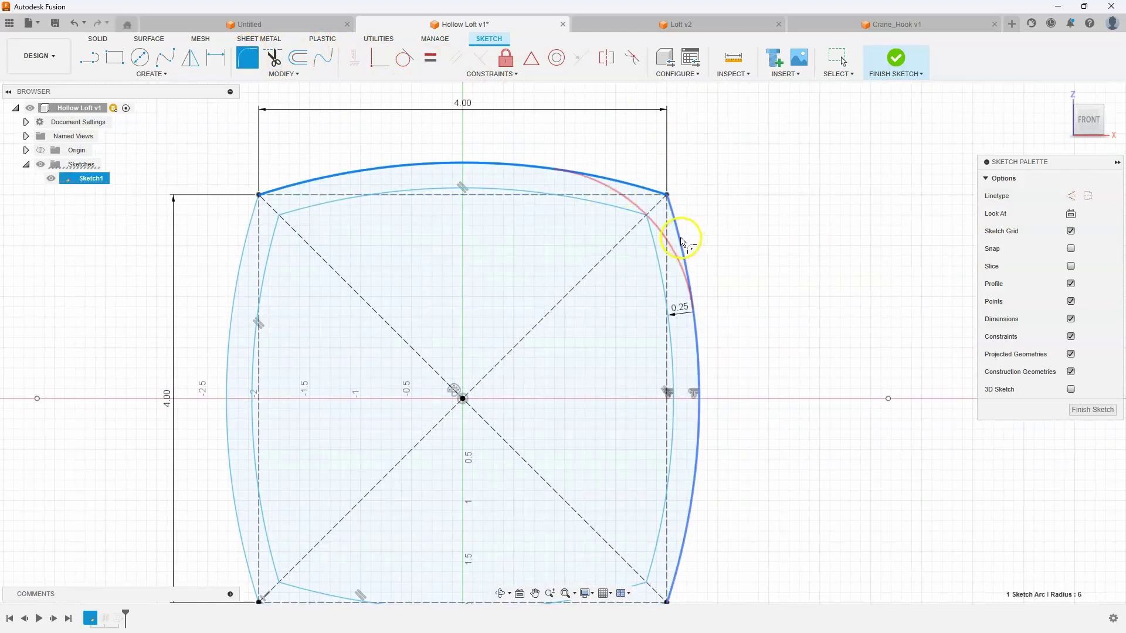
left_click(681, 238)
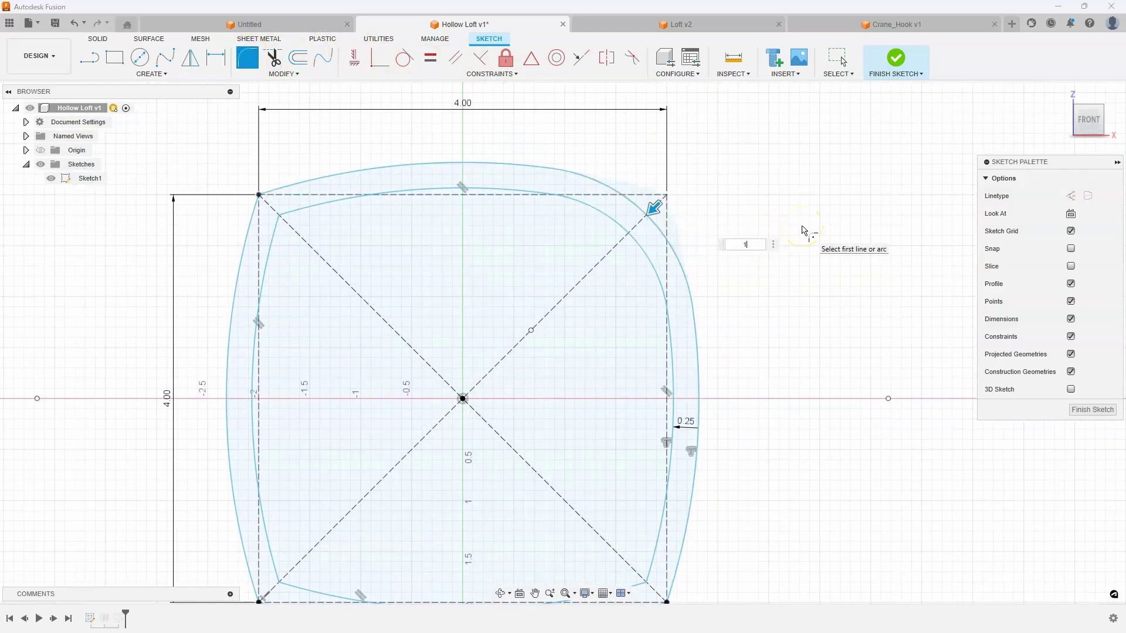
type("1")
left_click(801, 229)
Fillet the square profile's remaining three corners with a 1 in radius and finish the sketch.
middle_click_drag(743, 390, 711, 276)
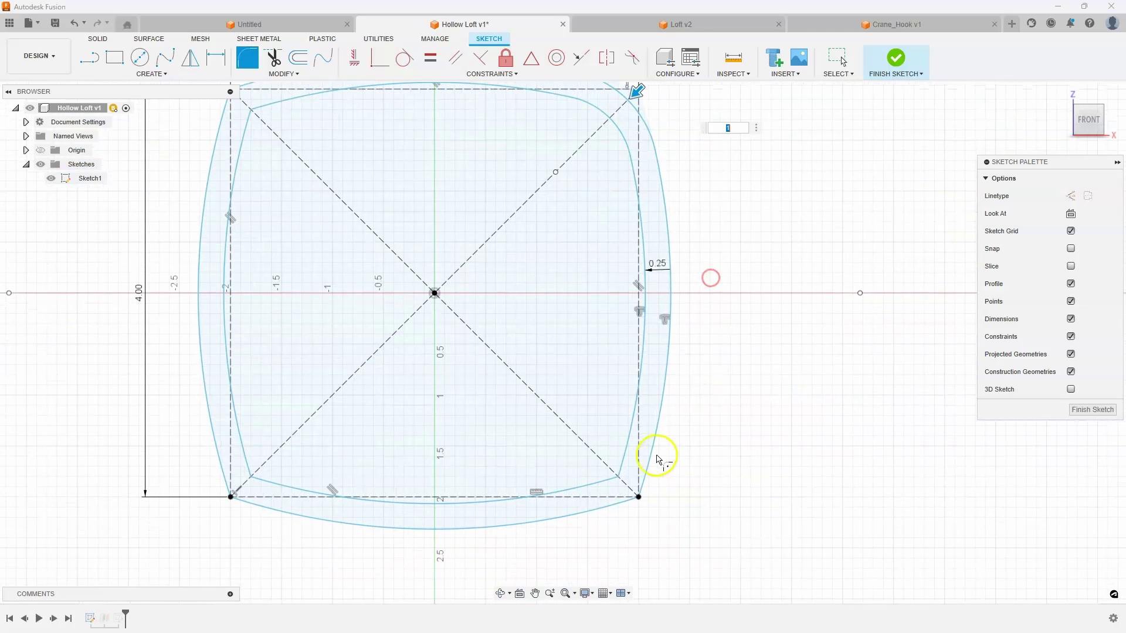
left_click(623, 490)
left_click(614, 506)
key("Return")
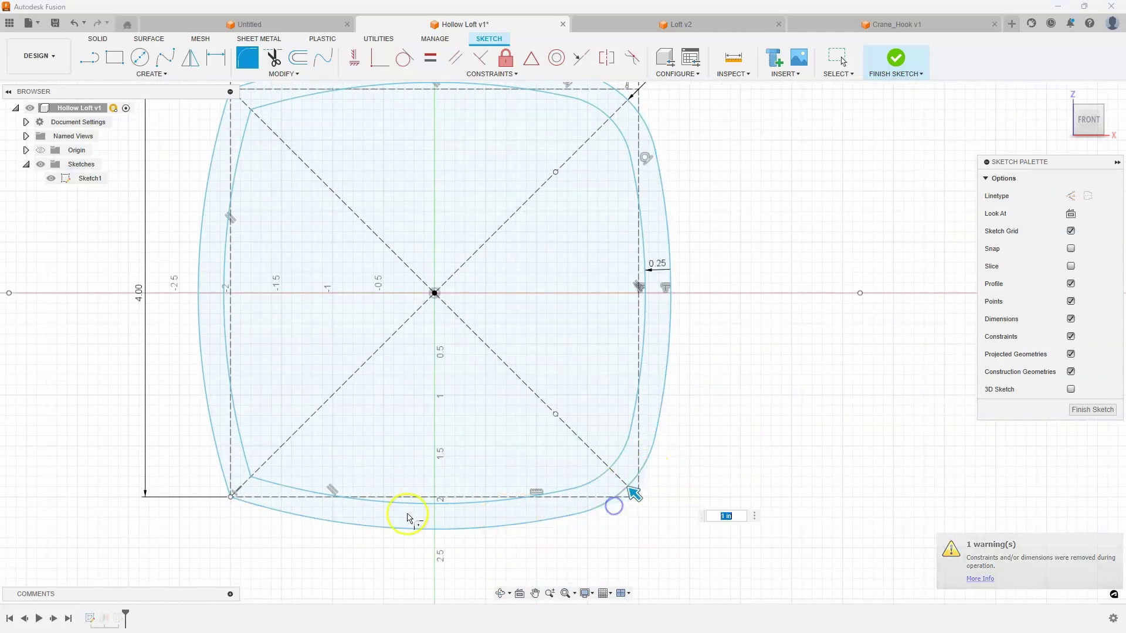
left_click(287, 510)
left_click(221, 465)
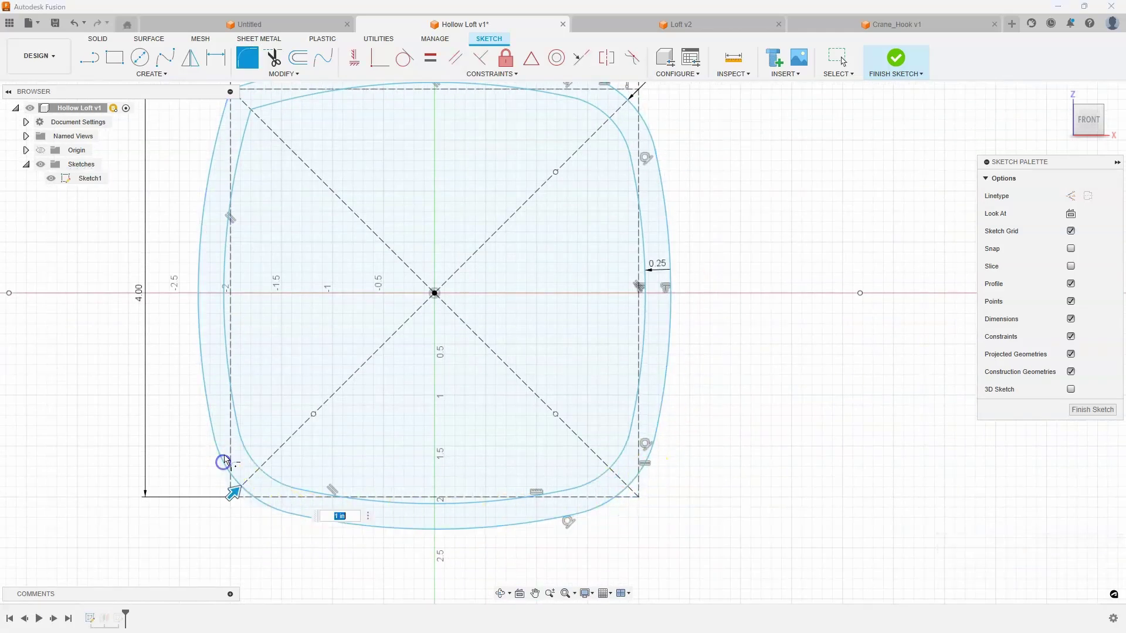
left_click(221, 155)
middle_click_drag(259, 161, 280, 243)
left_click(271, 169)
left_click(334, 148)
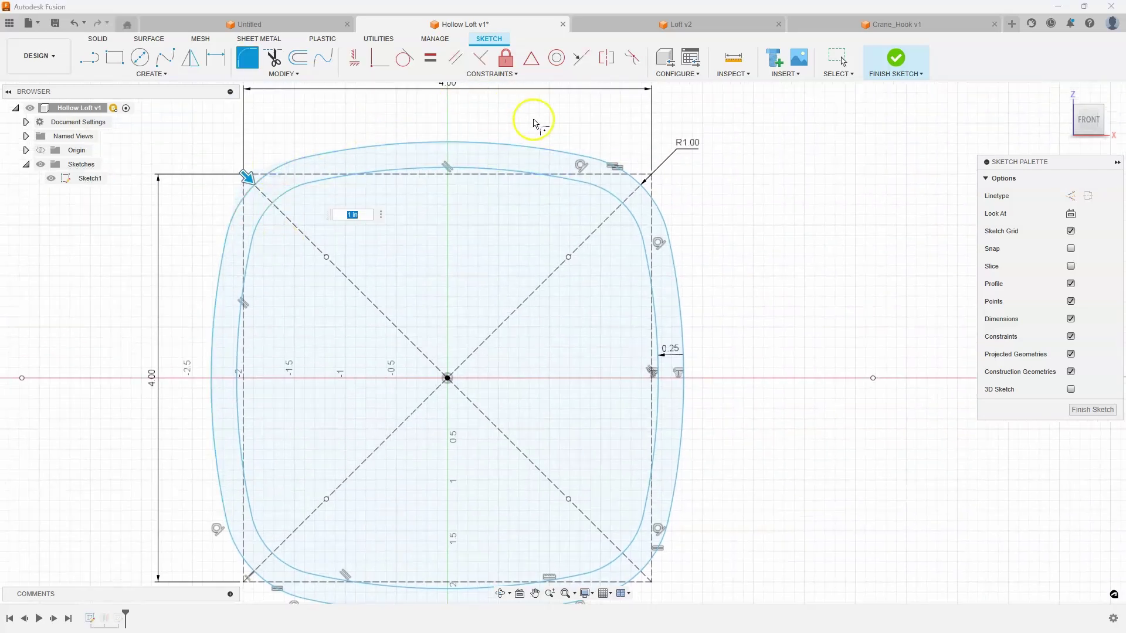
key("Escape")
key("F6")
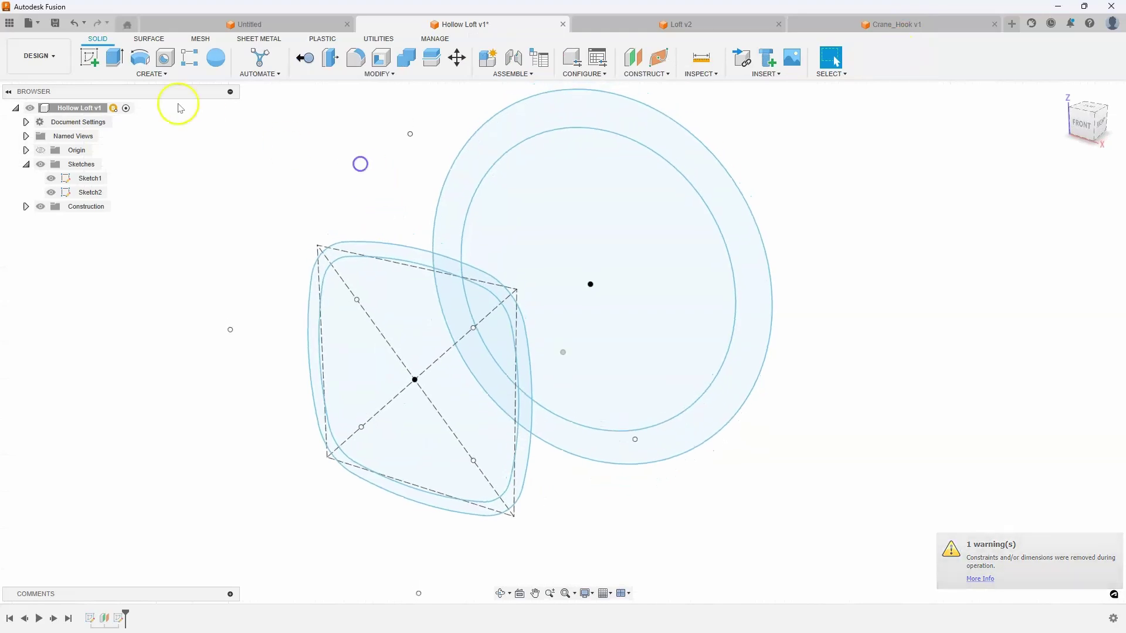
Loft the rounded square ring profile to the circular ring profile as a new body and inspect its outer faces.
left_click(140, 74)
left_click(101, 170)
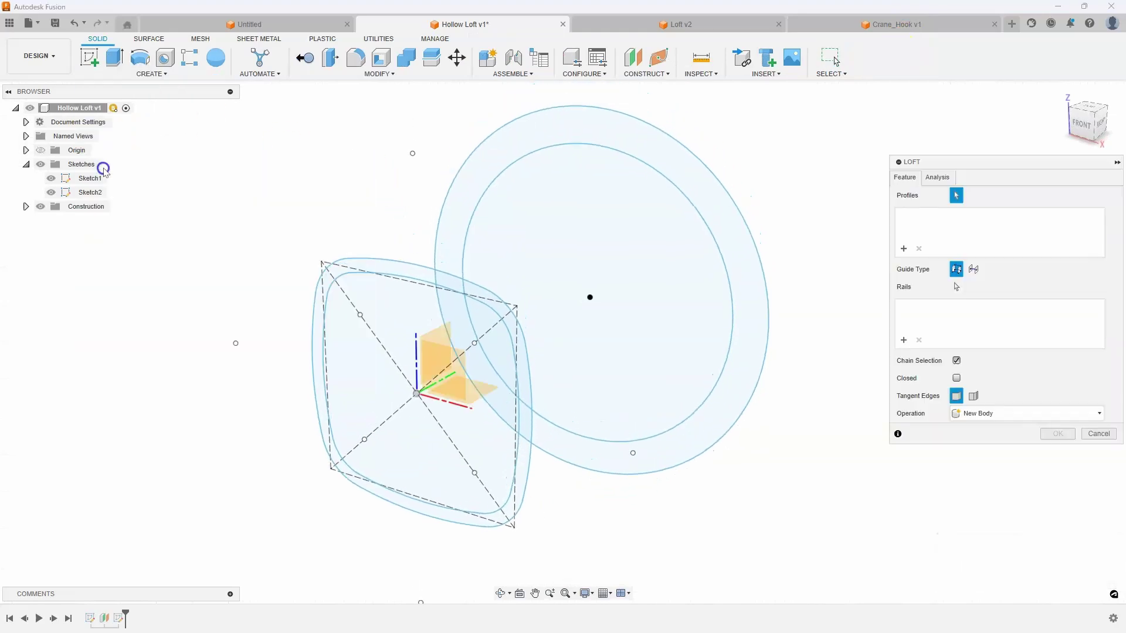
left_click(356, 264)
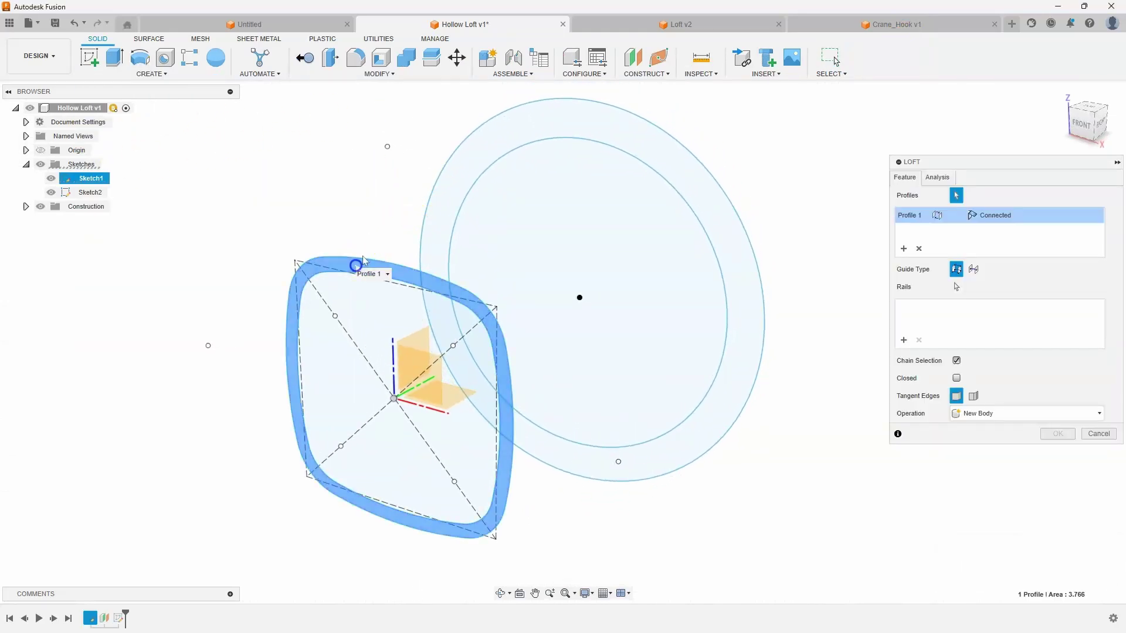
left_click(455, 162)
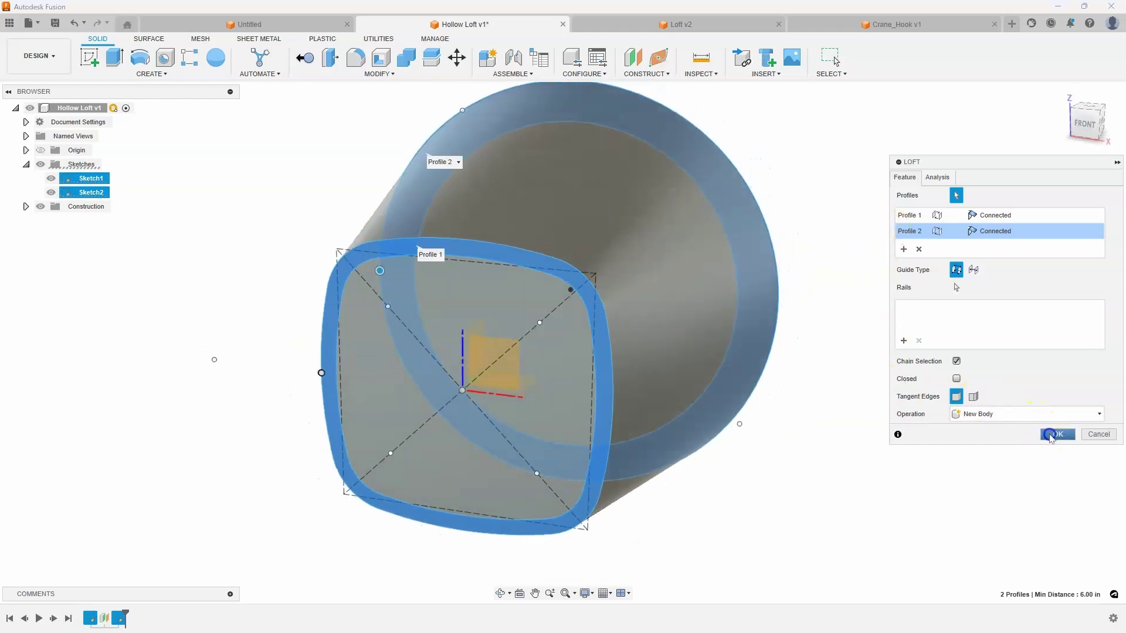
left_click(1051, 435)
middle_click_drag(748, 262, 142, 44, "shift")
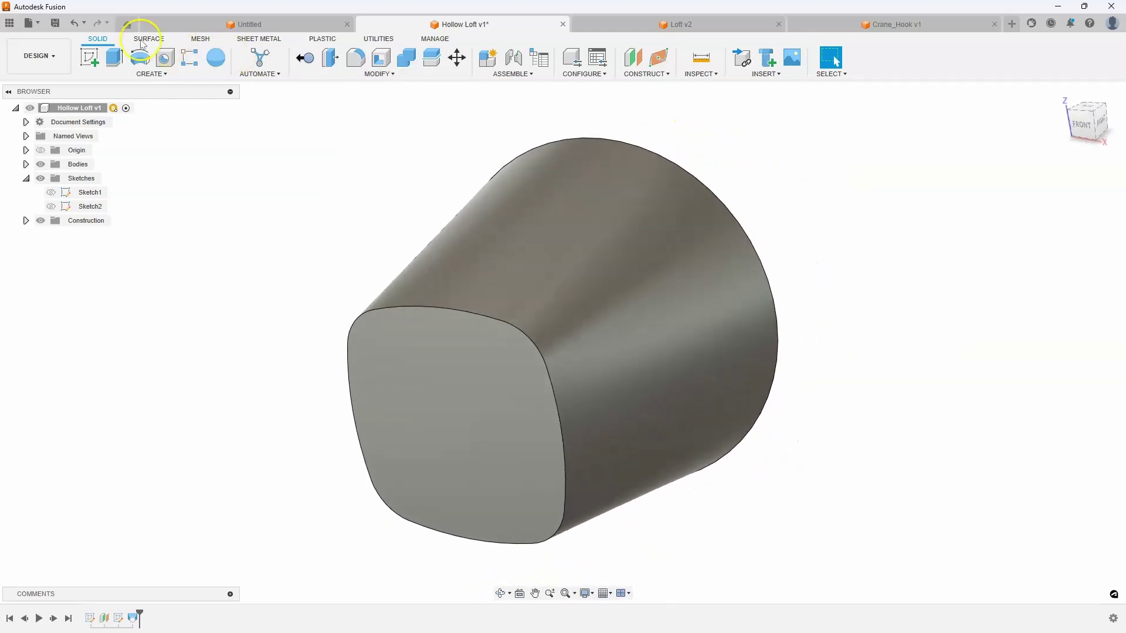
Undo the loft and all the corner fillets in Sketch1, back to the sharp-cornered square profile.
left_click(81, 27)
left_click(81, 26)
left_click(81, 27)
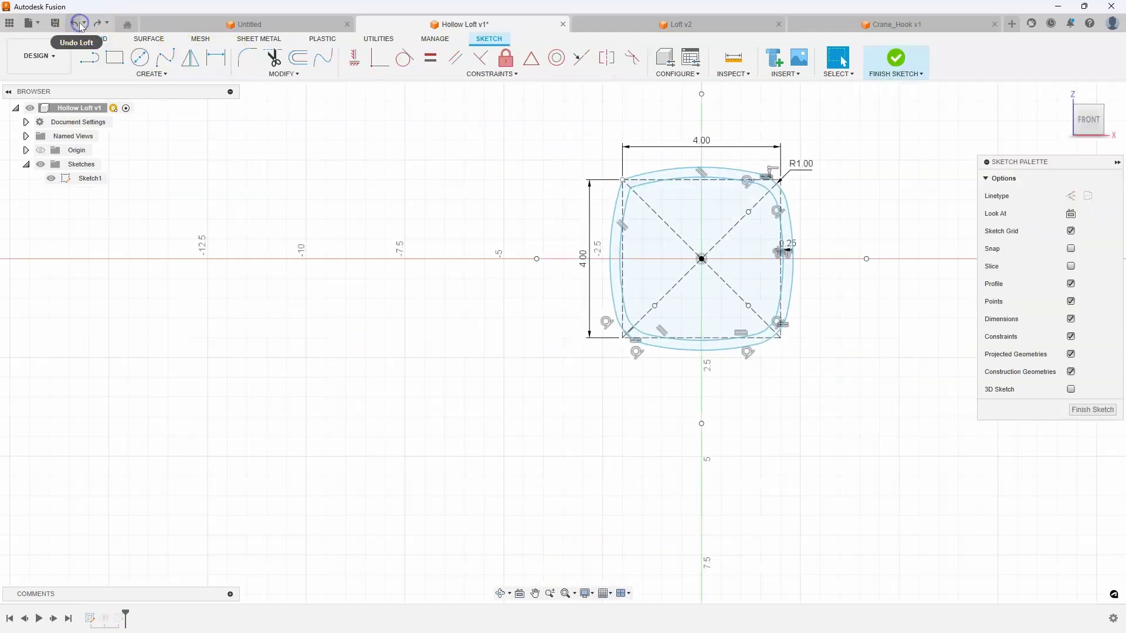
left_click(81, 26)
left_click(80, 27)
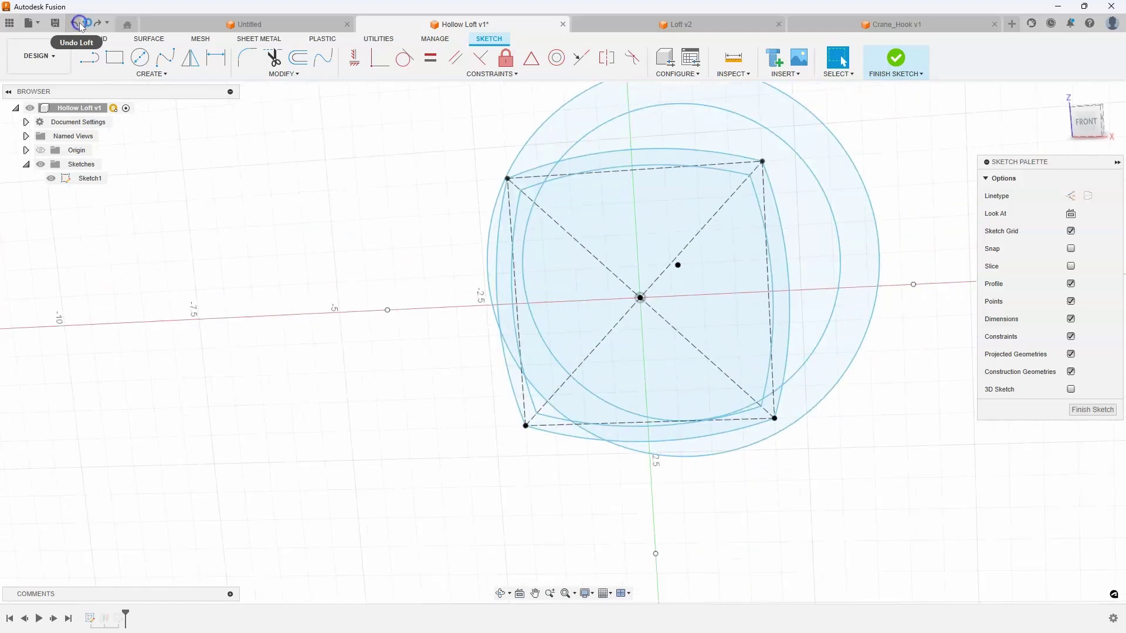
left_click(264, 169)
Loft the sharp-cornered square ring profile to the circular ring profile as a new body.
left_click(139, 75)
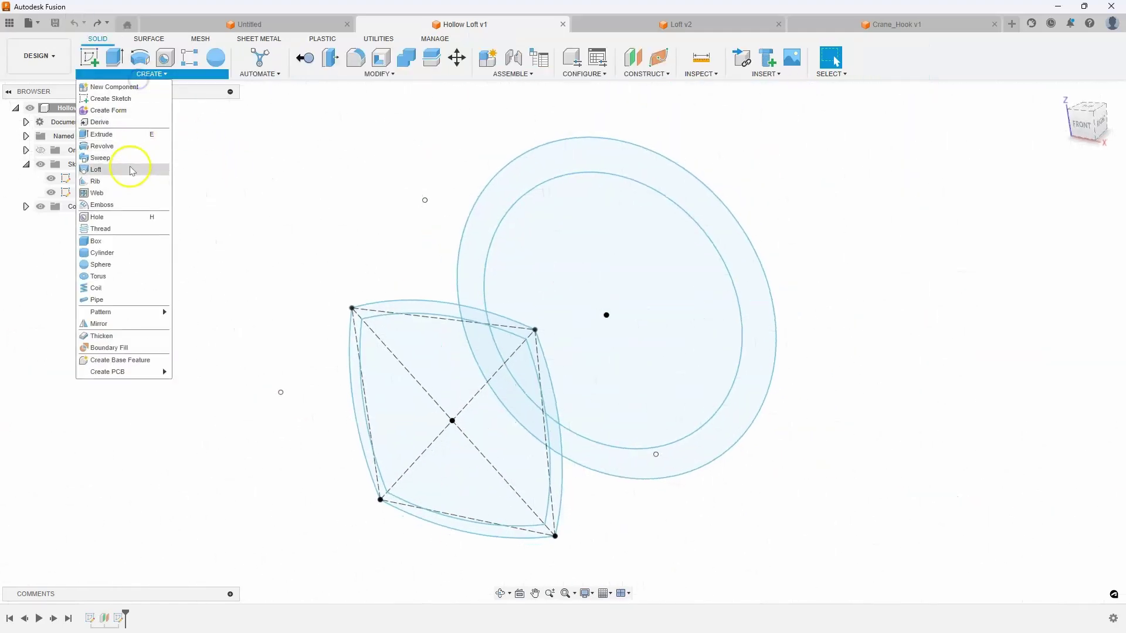
left_click(109, 169)
left_click(437, 309)
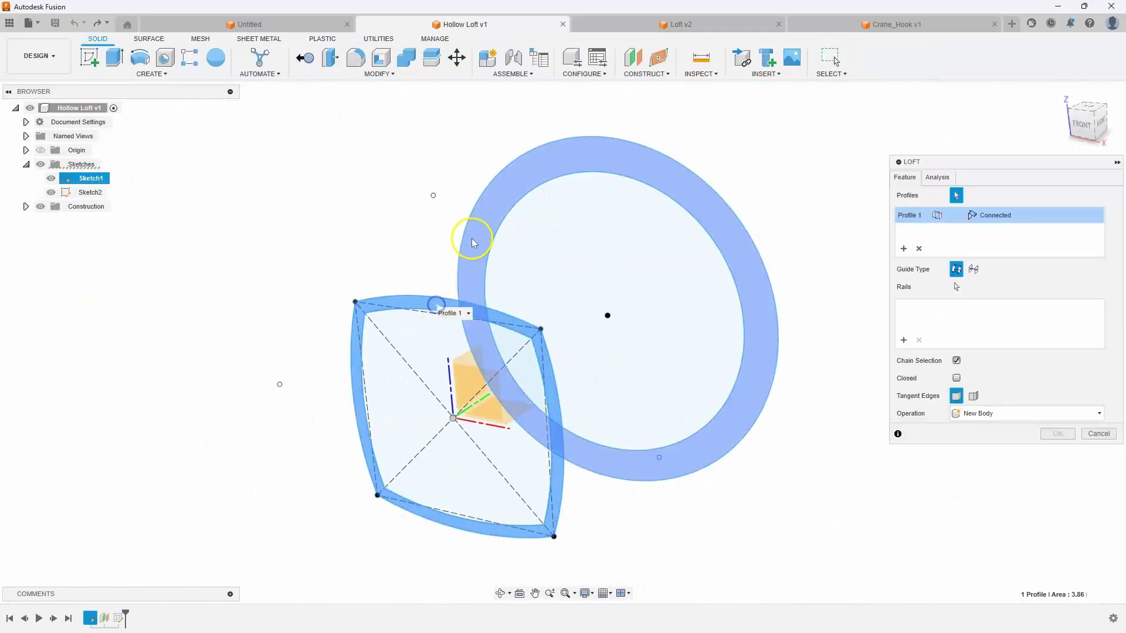
left_click(470, 238)
left_click(1056, 435)
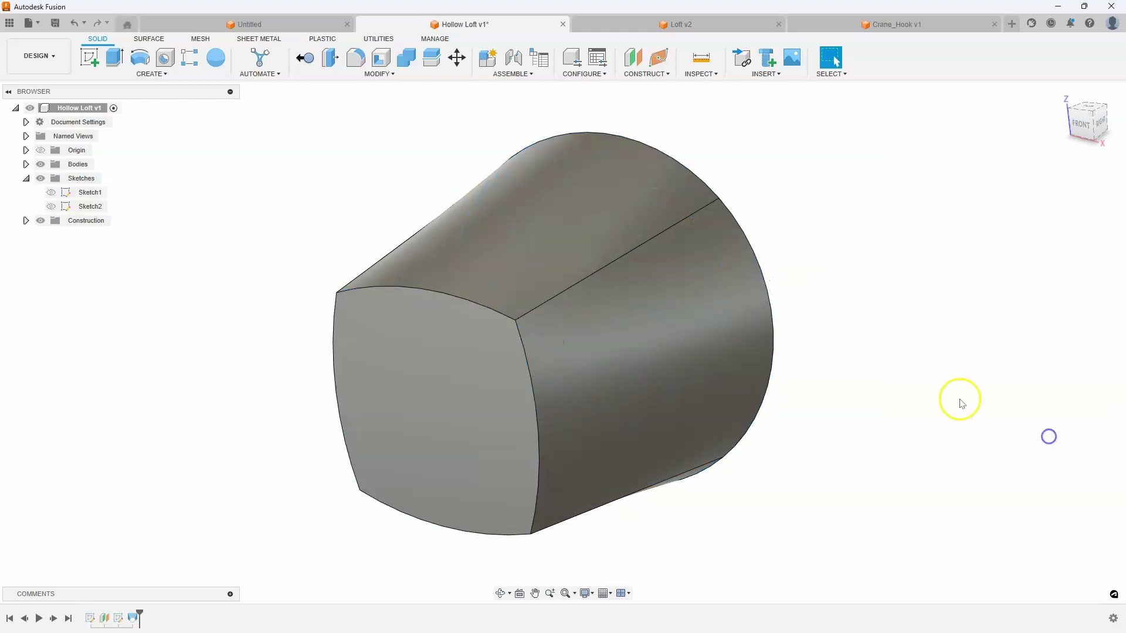
Fillet the four lengthwise corner edges of the lofted body with a constant 1 in radius.
scroll(578, 258, "up", 2)
left_click(549, 301)
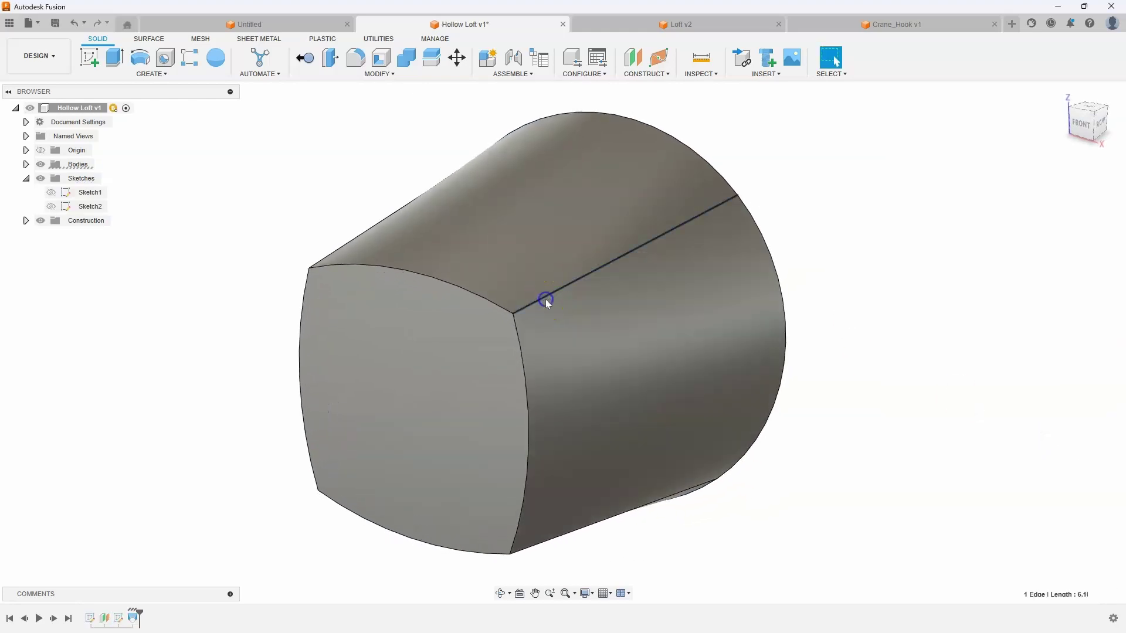
right_click(547, 301)
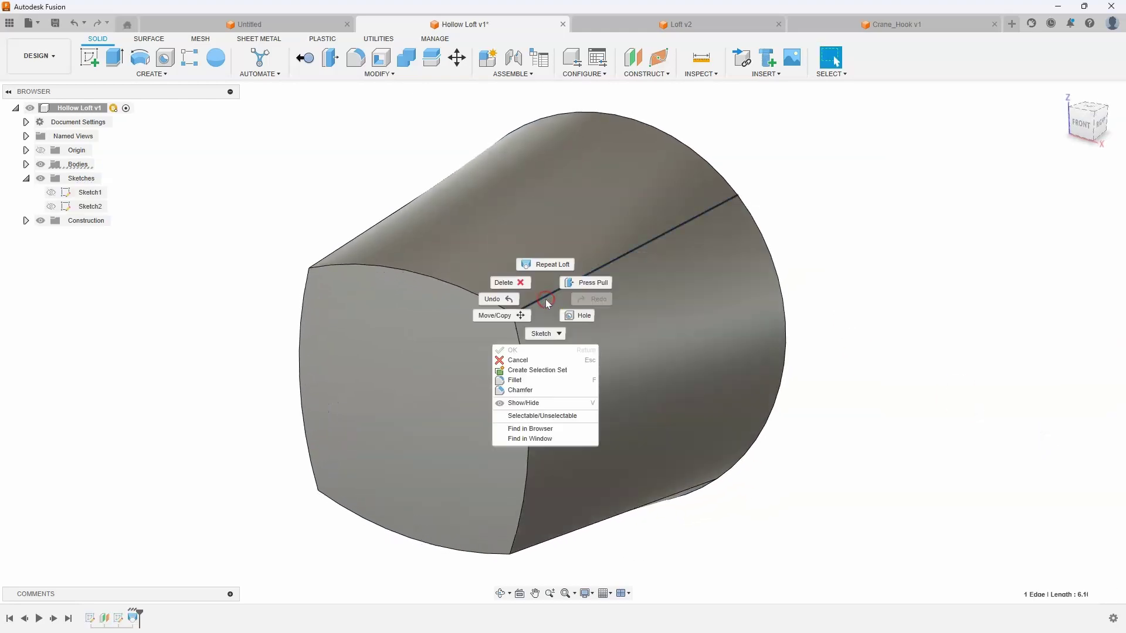
left_click(515, 380)
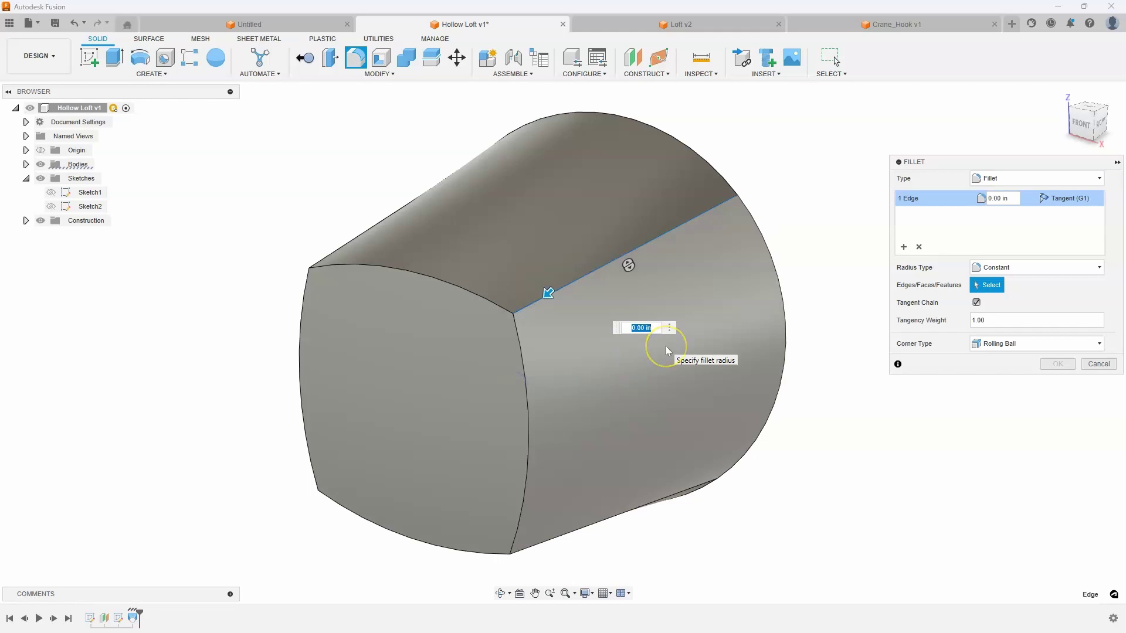
left_click(364, 234)
left_click(536, 546)
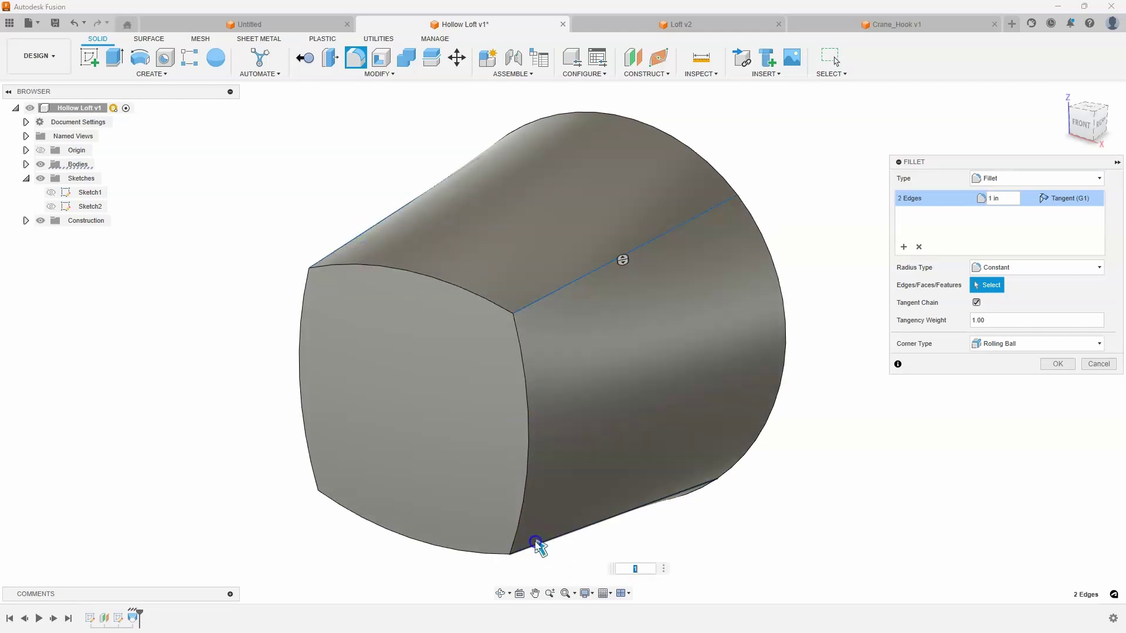
left_click(360, 481)
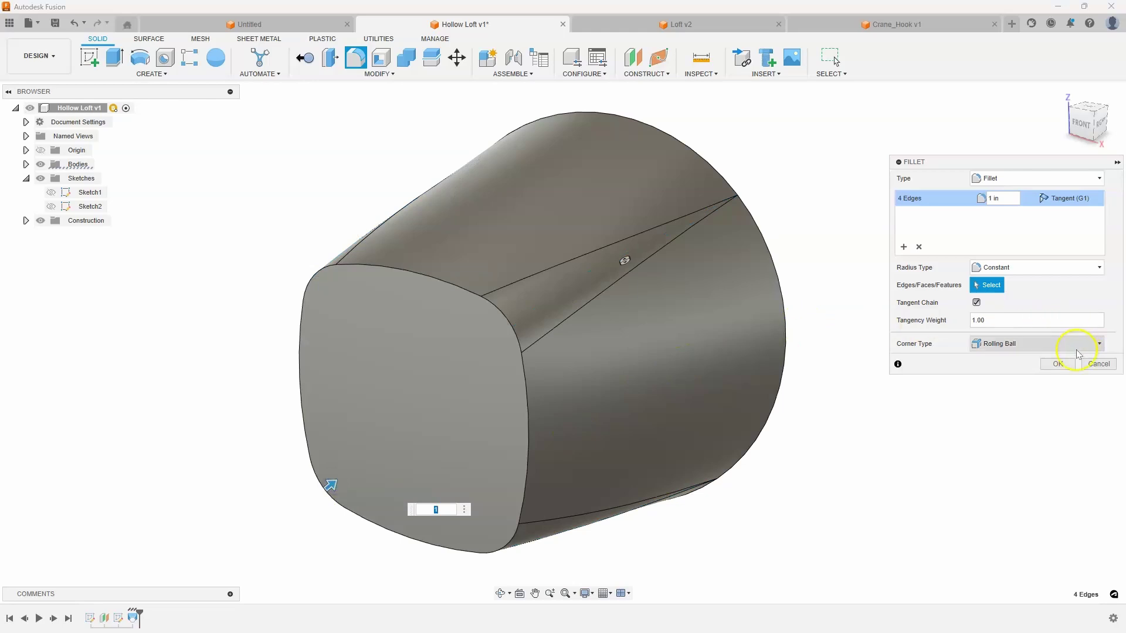
left_click(1058, 363)
mouse_move(913, 389)
middle_mouse_down("shift")
mouse_move(919, 376)
mouse_move(804, 312)
mouse_move(520, 306)
mouse_move(854, 226)
mouse_move(649, 256)
mouse_move(591, 289)
mouse_move(658, 314)
mouse_move(724, 319)
mouse_move(884, 209)
mouse_move(621, 259)
mouse_move(652, 192)
mouse_move(837, 322)
mouse_move(851, 311)
middle_mouse_up("shift")
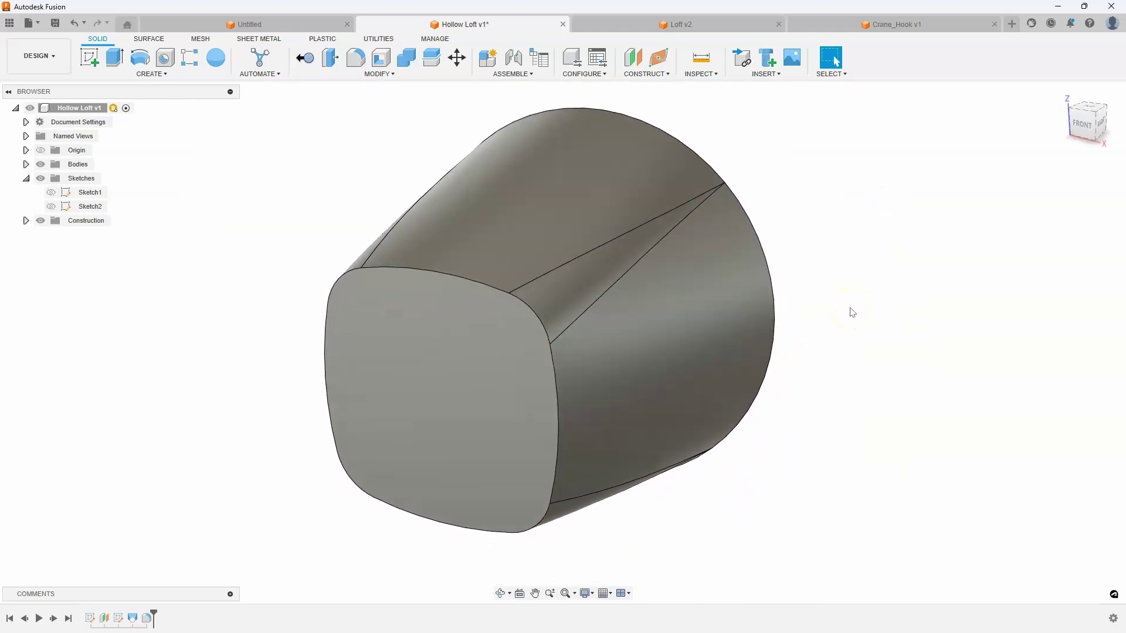
Switch to the Loft v2 document and start a new-body loft from the rectangle profile to the circle profile.
left_click(648, 17)
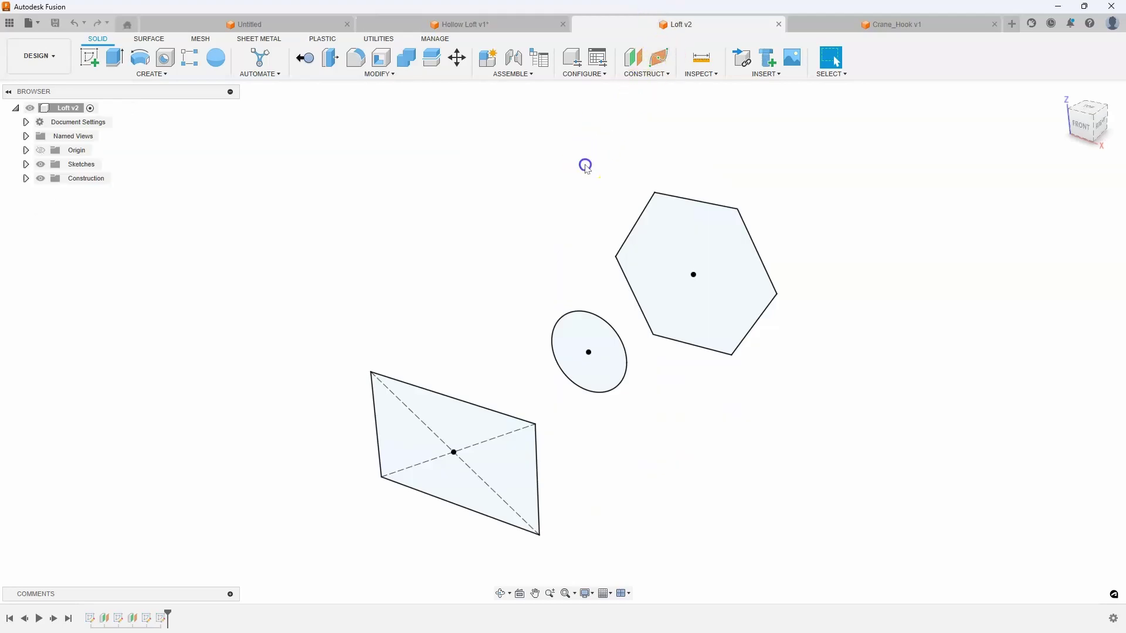
middle_click_drag(585, 167, 417, 348, "shift")
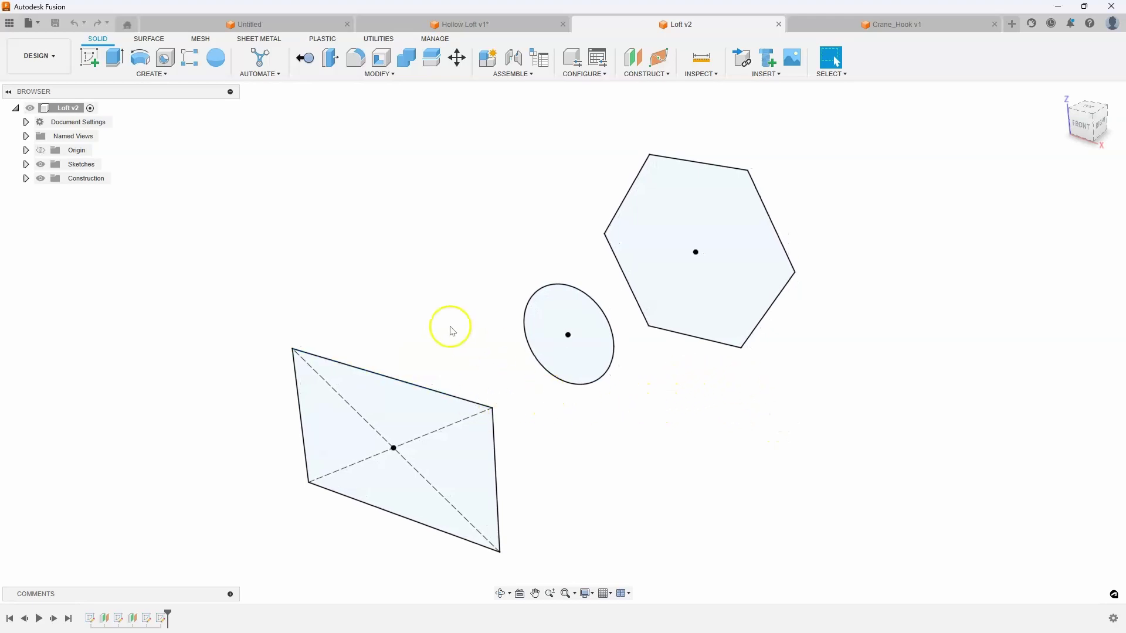
left_click(150, 74)
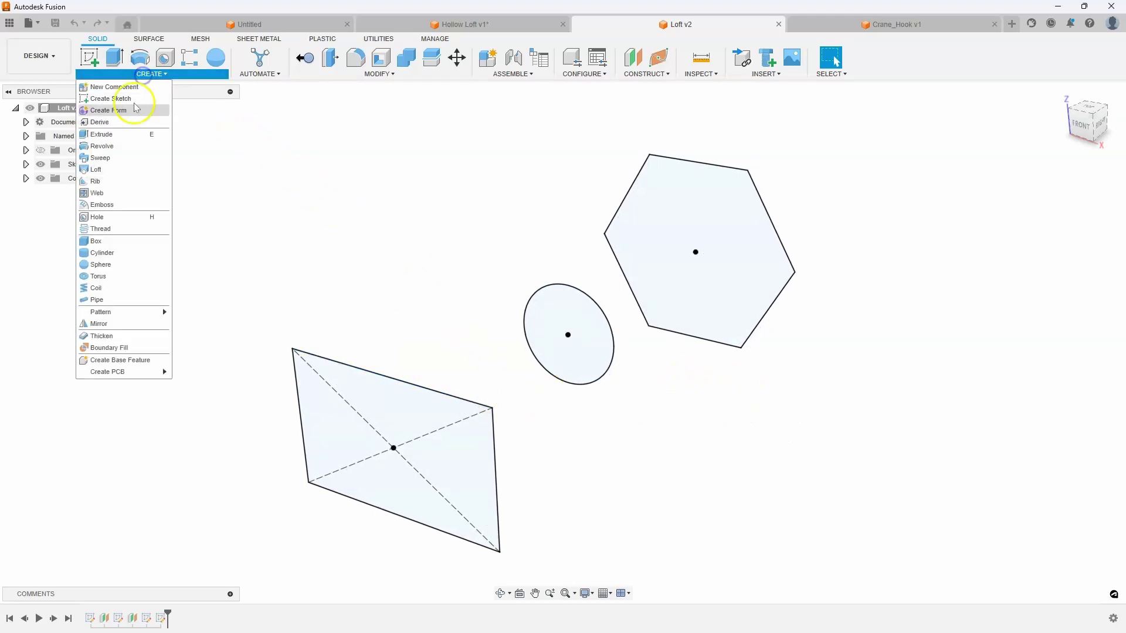
left_click(109, 171)
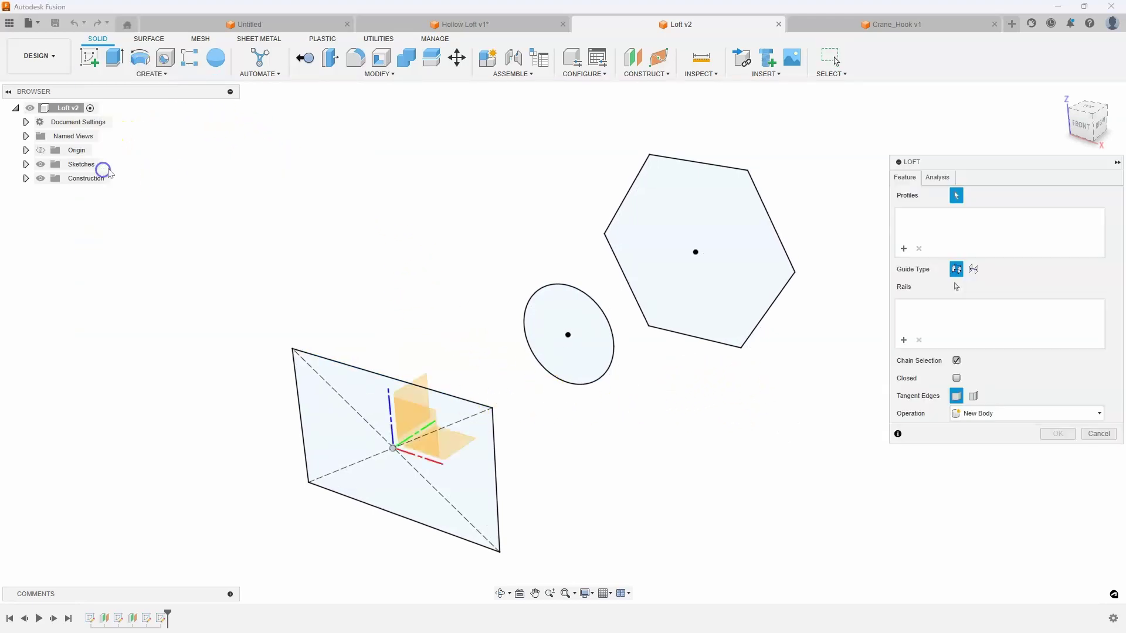
left_click(356, 397)
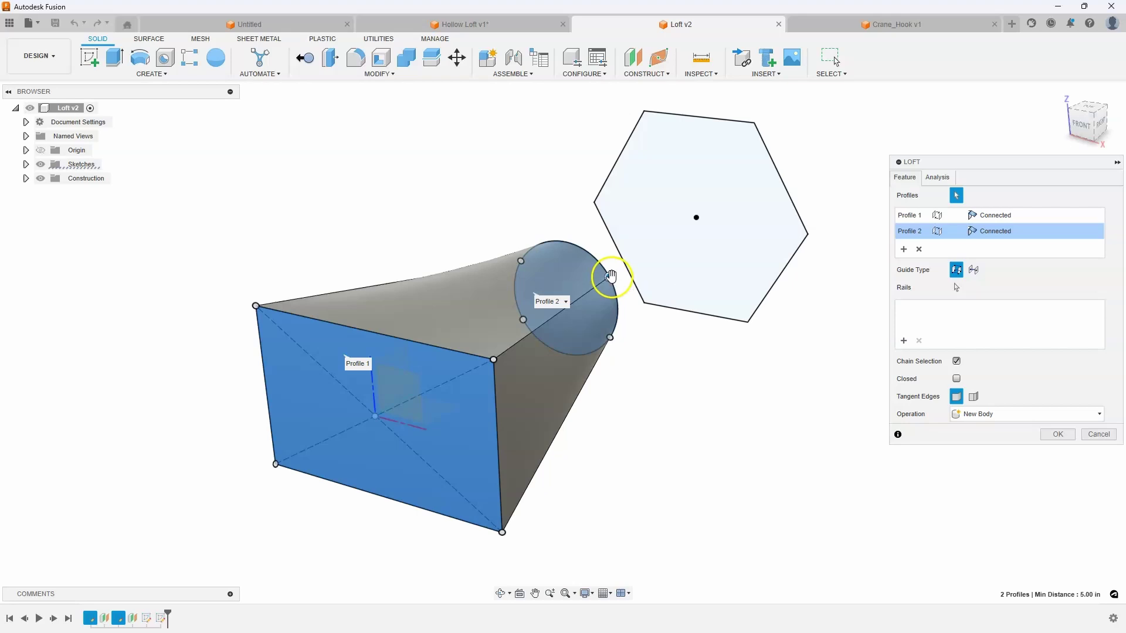
scroll(614, 281, "up", 2)
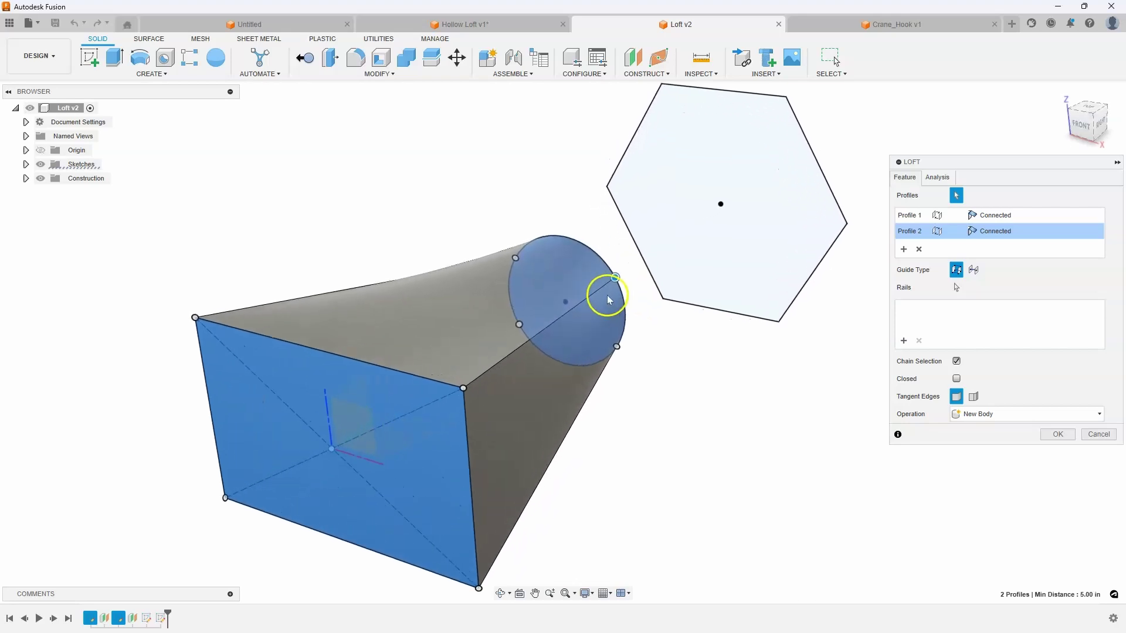
Slide the loft's mapping points along the circle profile, bringing the upper pair and the lower pair closer together.
middle_click_drag(623, 287, 631, 275, "shift")
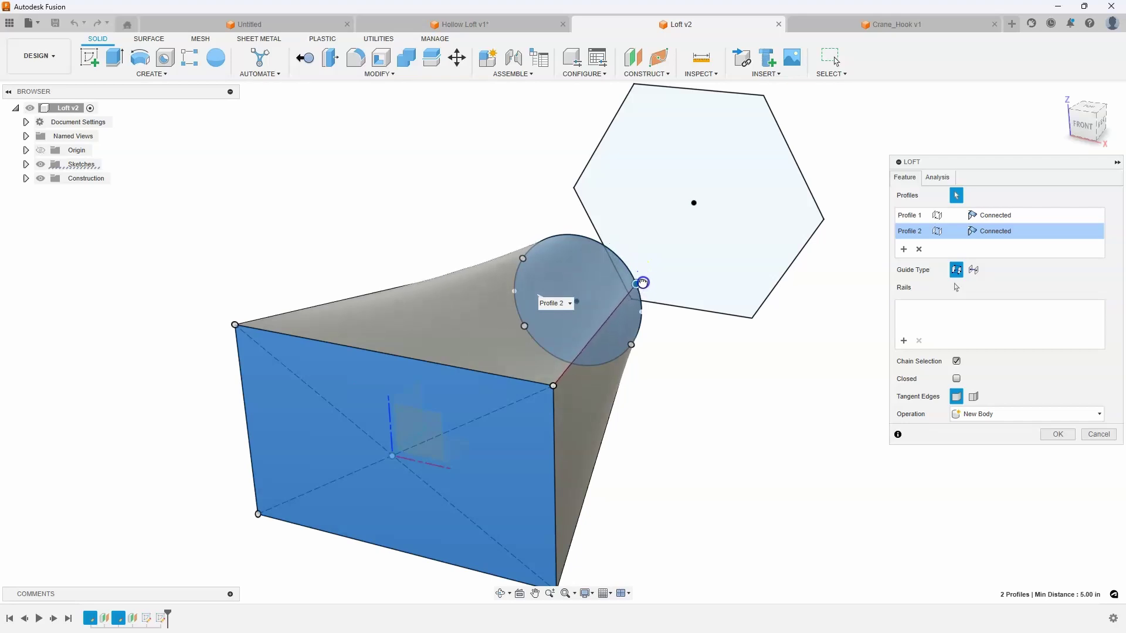
middle_click_drag(643, 283, 428, 197, "shift")
middle_click_drag(717, 333, 668, 272, "shift")
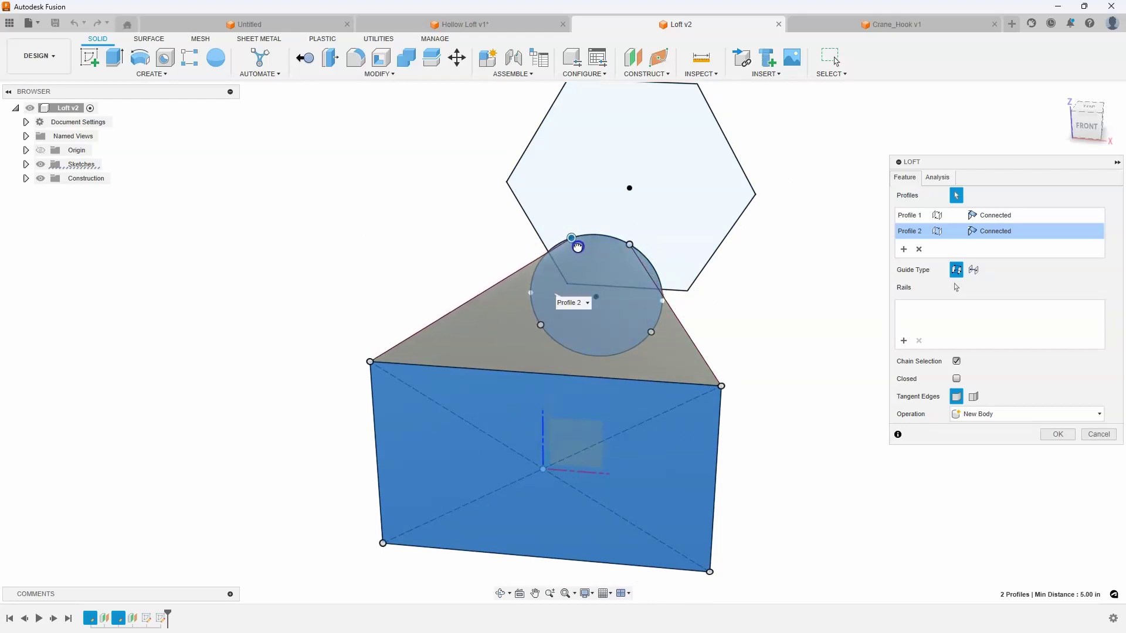
middle_click_drag(570, 246, 658, 308, "shift")
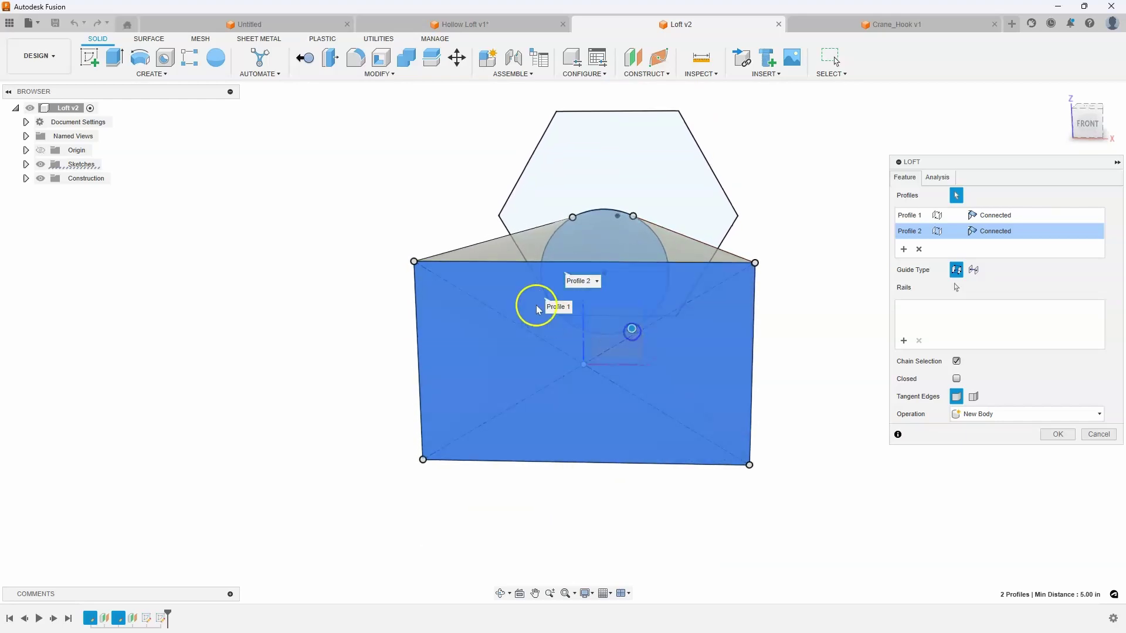
mouse_move(537, 309)
middle_mouse_down("shift")
mouse_move(555, 311)
mouse_move(550, 300)
middle_mouse_up("shift")
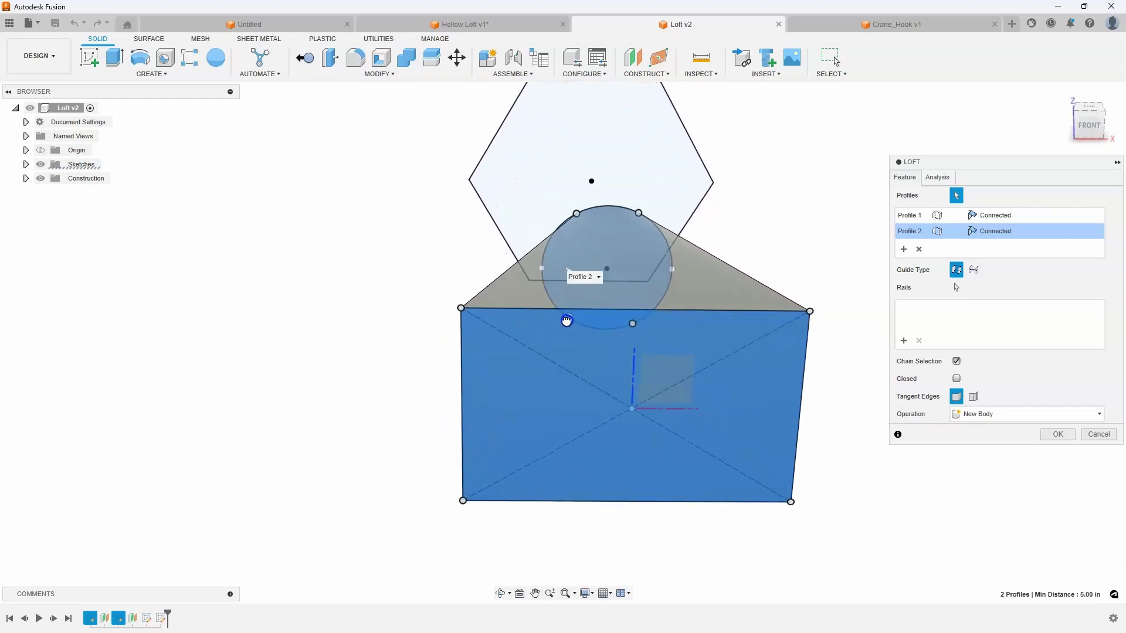
middle_click_drag(610, 343, 600, 522, "shift")
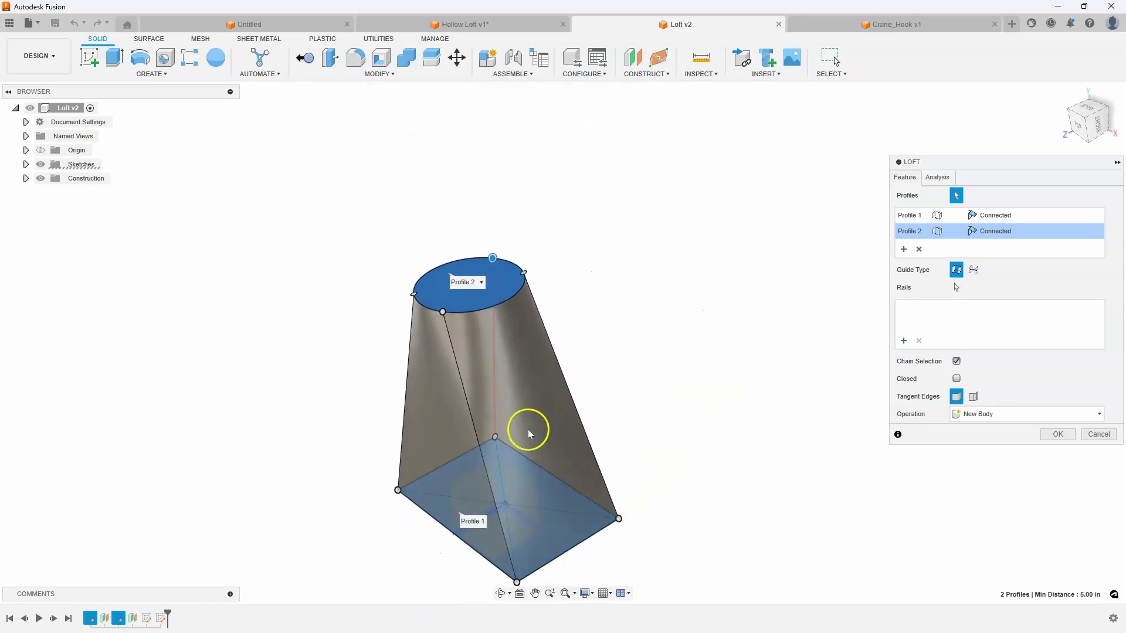
Spread the circle's mapping points back out toward the matching rectangle corners, and cancel the loft.
middle_click_drag(538, 340, 562, 329, "shift")
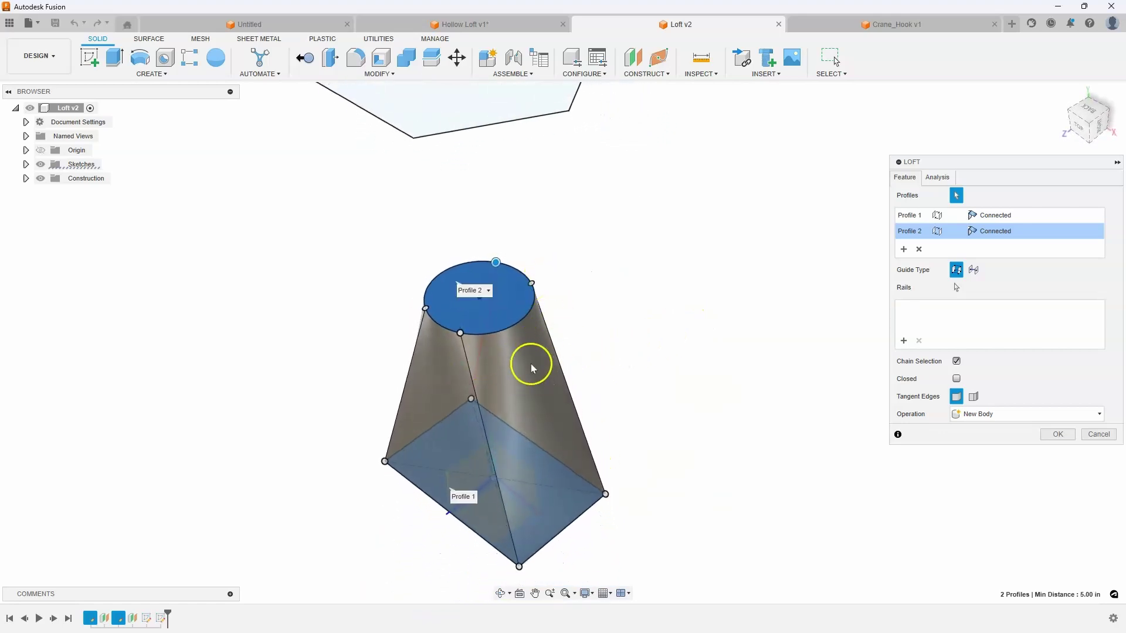
middle_click_drag(532, 367, 565, 321, "shift")
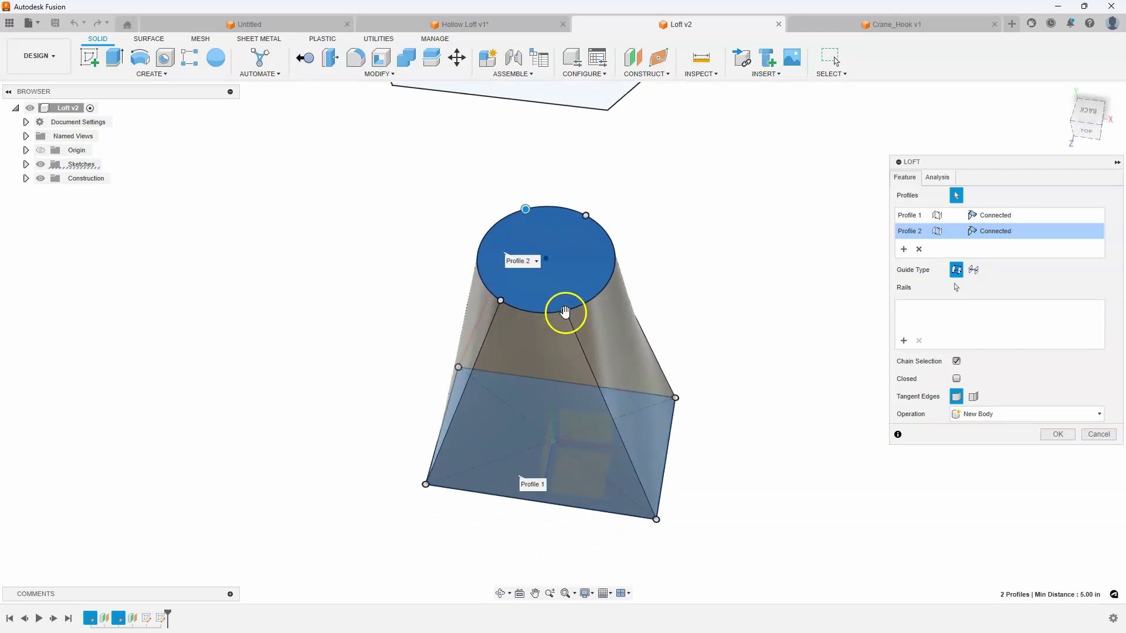
middle_click_drag(617, 278, 559, 308, "shift")
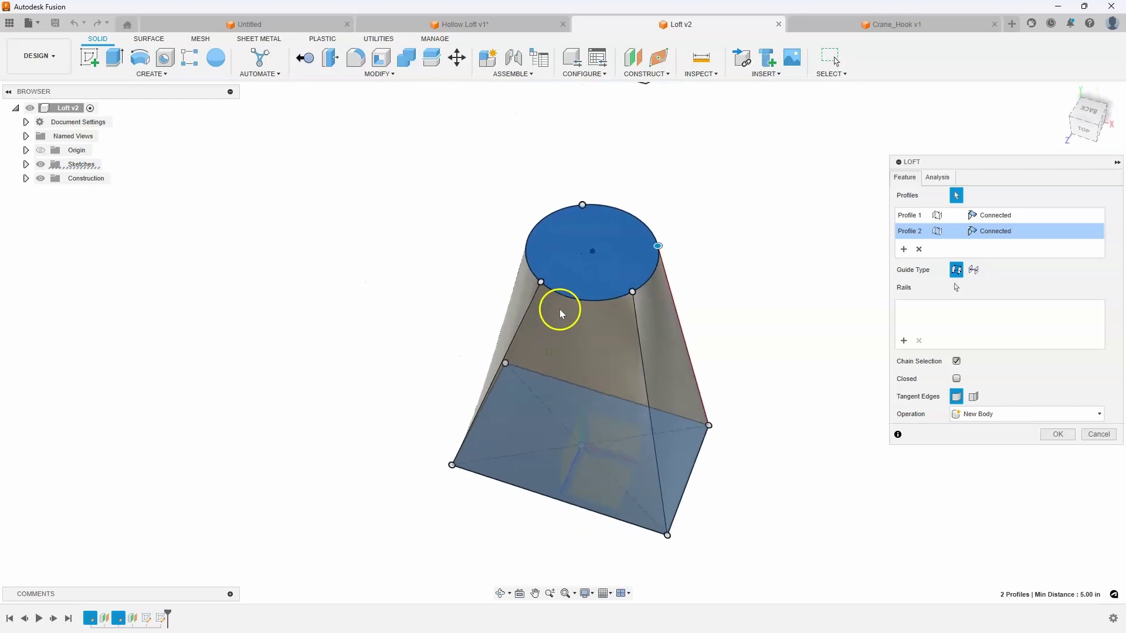
middle_click_drag(631, 312, 606, 287, "shift")
left_click_drag(606, 289, 578, 268)
left_click(604, 200)
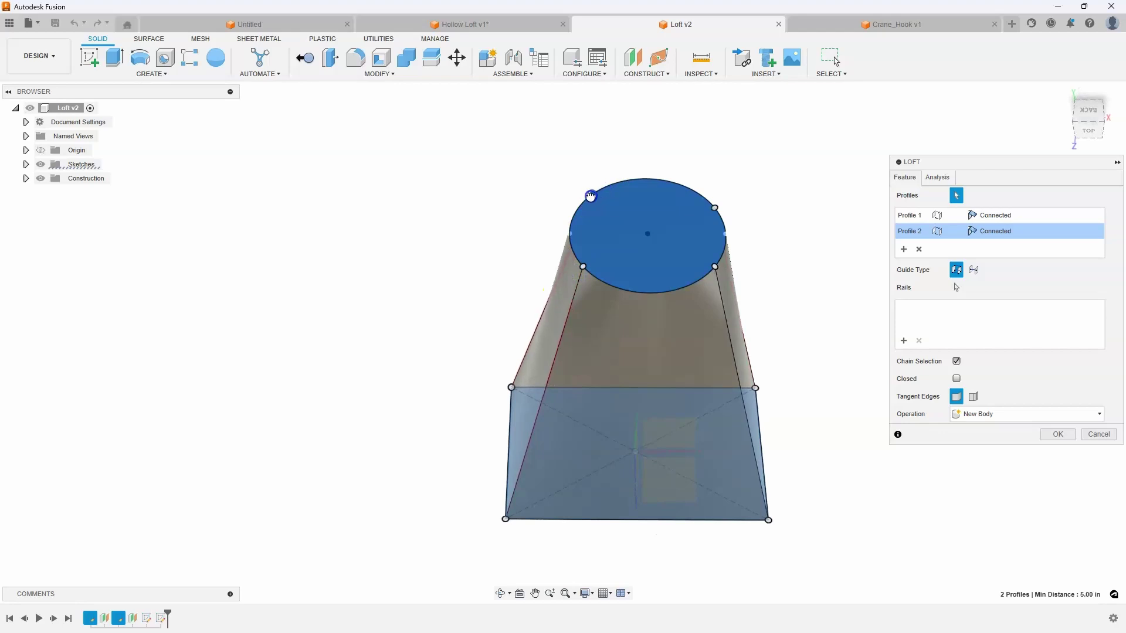
mouse_move(587, 200)
middle_mouse_down("shift")
mouse_move(619, 248)
mouse_move(646, 151)
mouse_move(702, 170)
mouse_move(689, 342)
mouse_move(747, 354)
mouse_move(729, 359)
mouse_move(747, 347)
mouse_move(784, 355)
middle_mouse_up("shift")
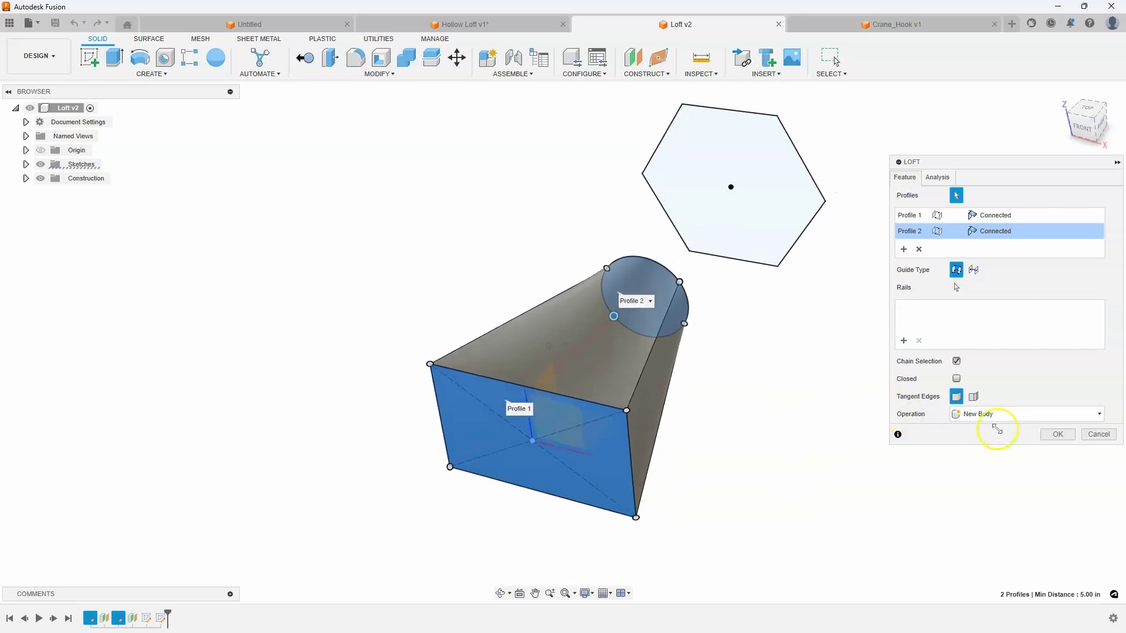
left_click(1095, 435)
Start a new-body loft through the rectangle, circle and hexagon profiles, in that order.
mouse_move(435, 263)
middle_mouse_down("shift")
mouse_move(412, 261)
mouse_move(161, 83)
middle_mouse_up("shift")
left_click(160, 79)
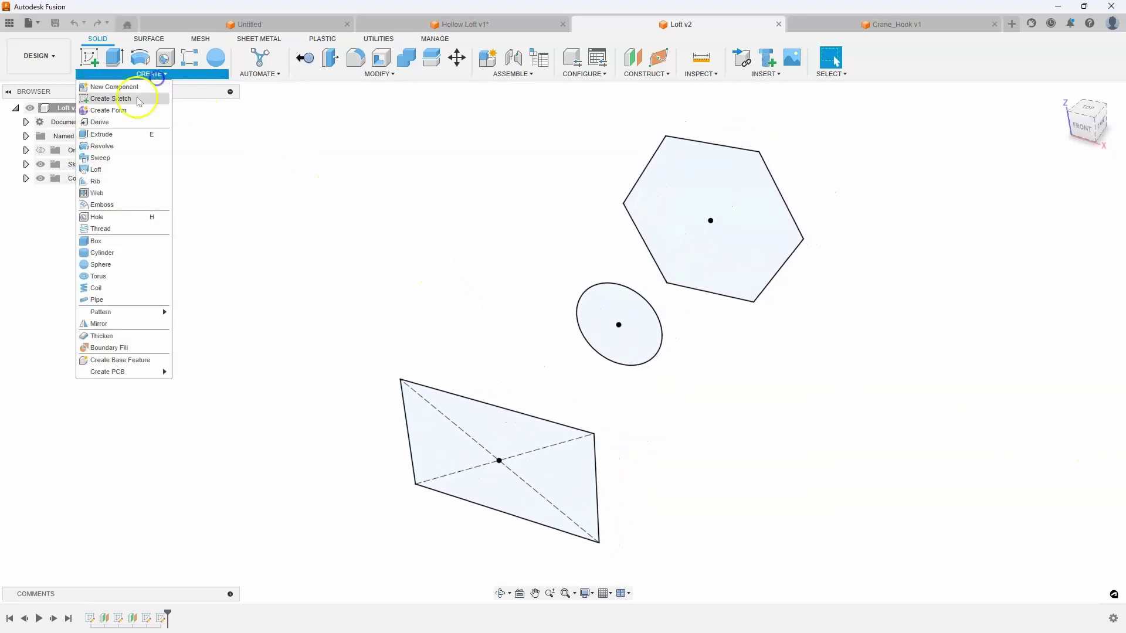
left_click(106, 171)
left_click(432, 424)
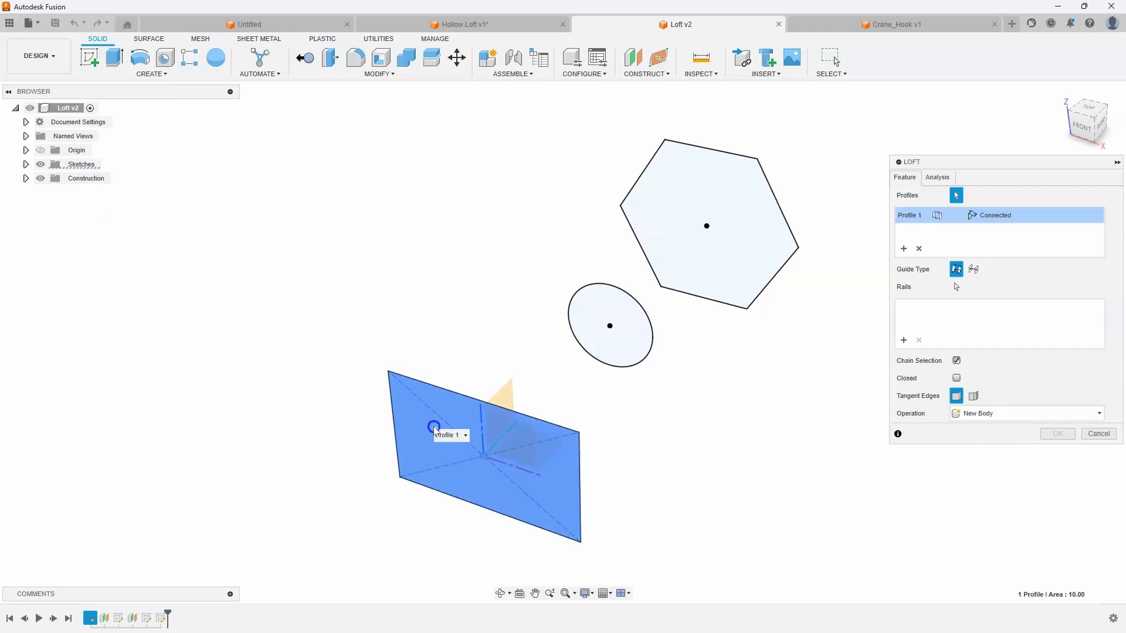
left_click(585, 318)
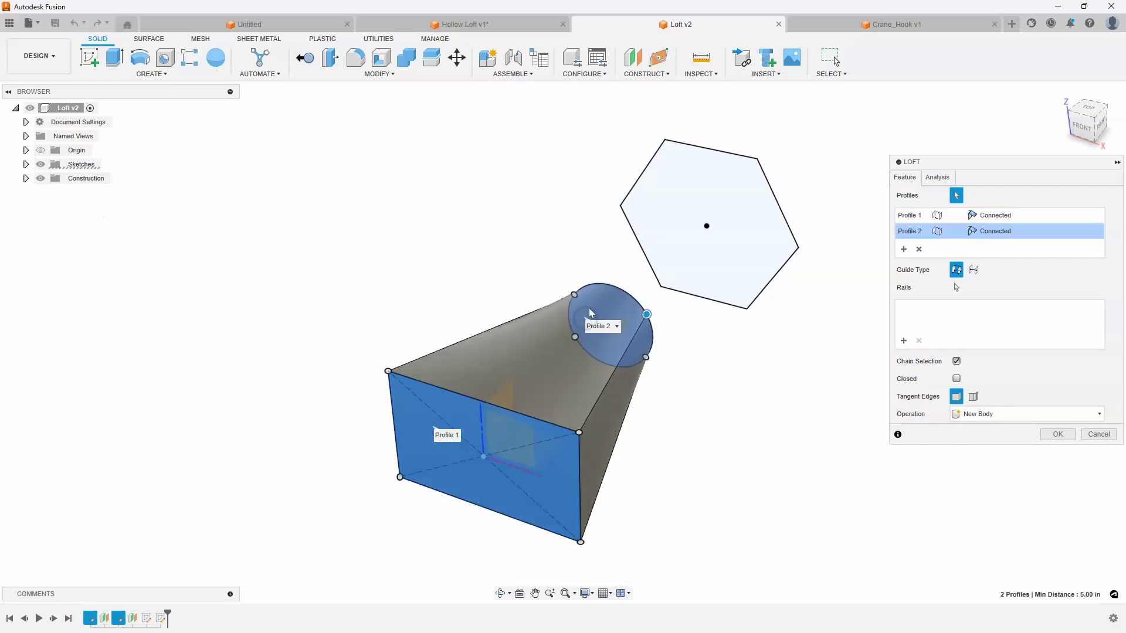
mouse_move(589, 308)
middle_mouse_down("shift")
mouse_move(601, 302)
mouse_move(584, 300)
mouse_move(578, 324)
middle_mouse_up("shift")
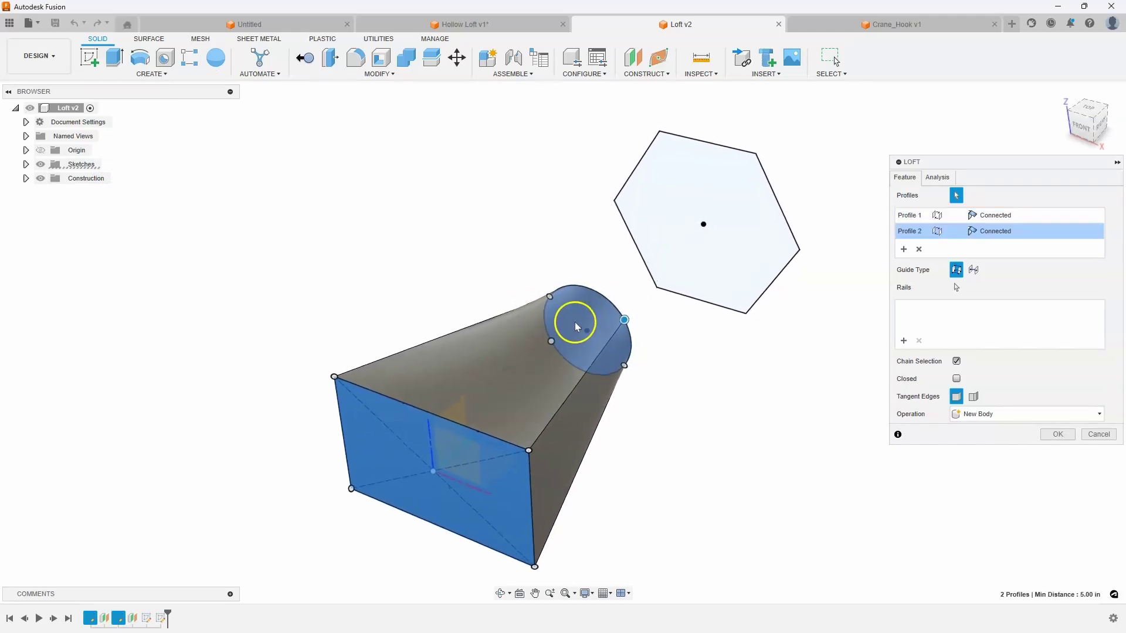
left_click(671, 185)
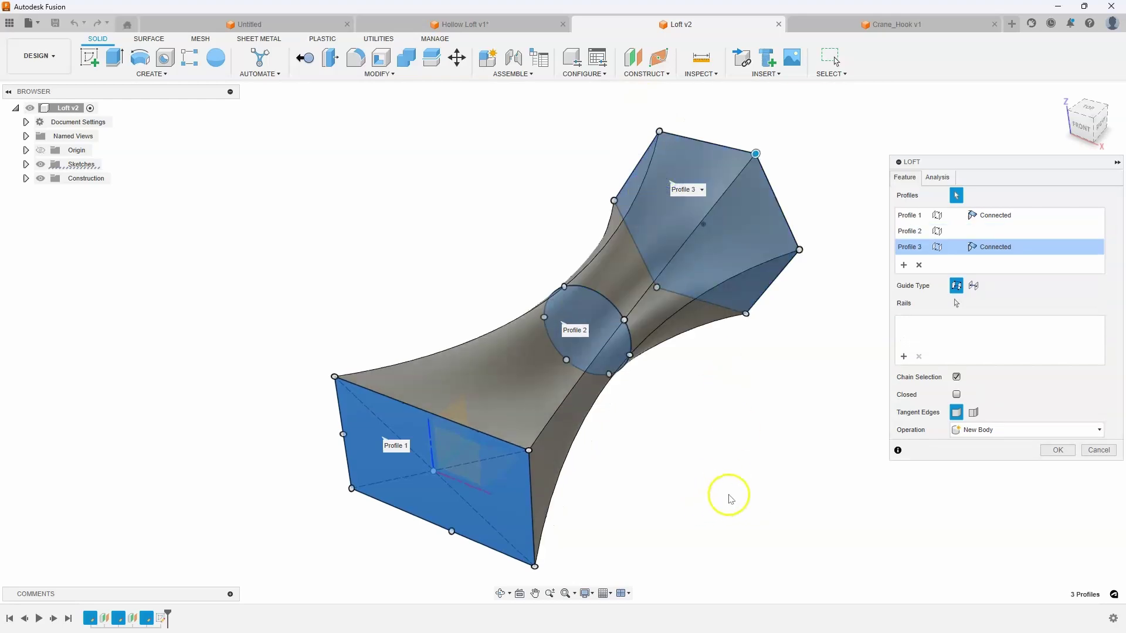
Move the mapping point at the rectangle's lower-right corner up along its side edge, and cancel the three-profile loft.
middle_click_drag(730, 499, 467, 409, "shift")
middle_click_drag(656, 407, 246, 333, "shift")
middle_click_drag(807, 246, 535, 346, "shift")
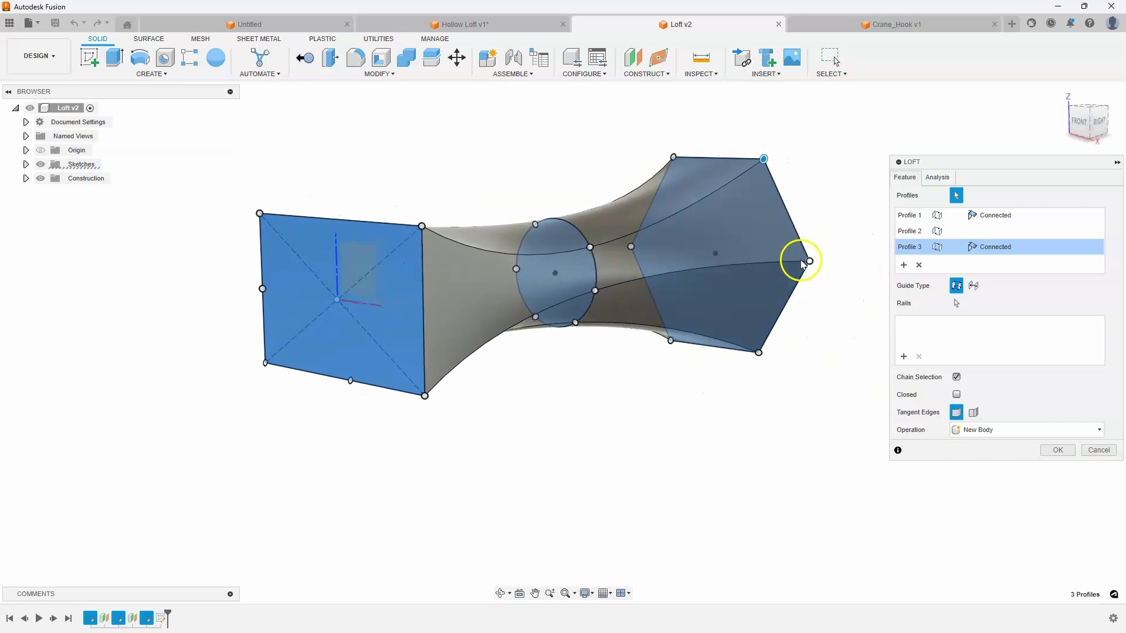
middle_click_drag(704, 269, 794, 252, "shift")
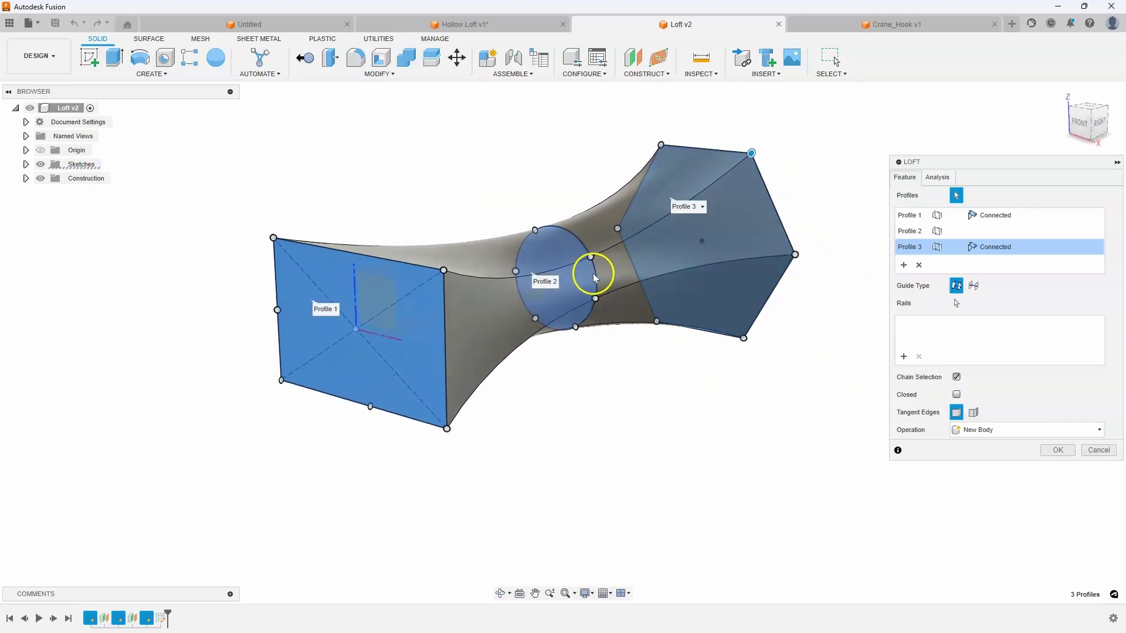
middle_click_drag(594, 277, 776, 287, "shift")
middle_click_drag(499, 311, 404, 335, "shift")
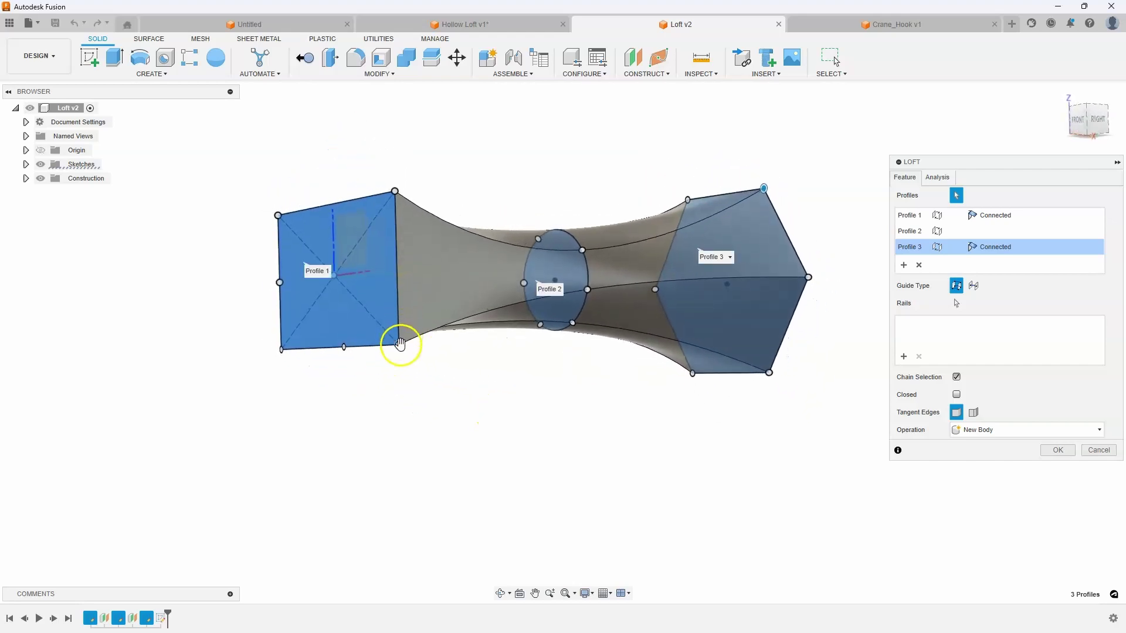
middle_click_drag(401, 268, 829, 423, "shift")
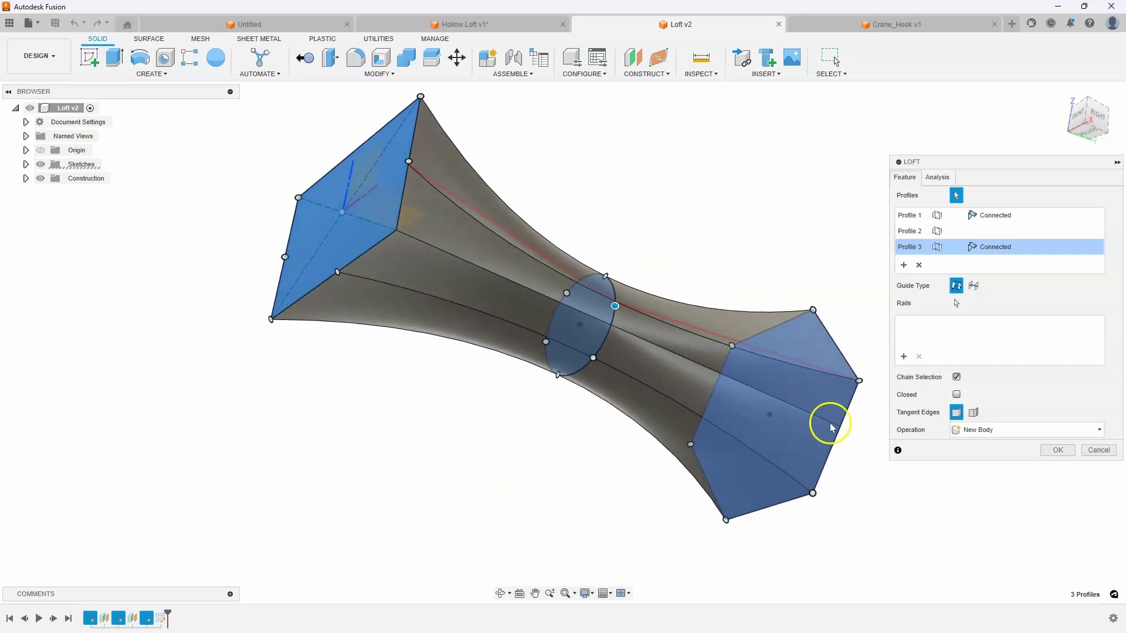
middle_click_drag(415, 255, 433, 238, "shift")
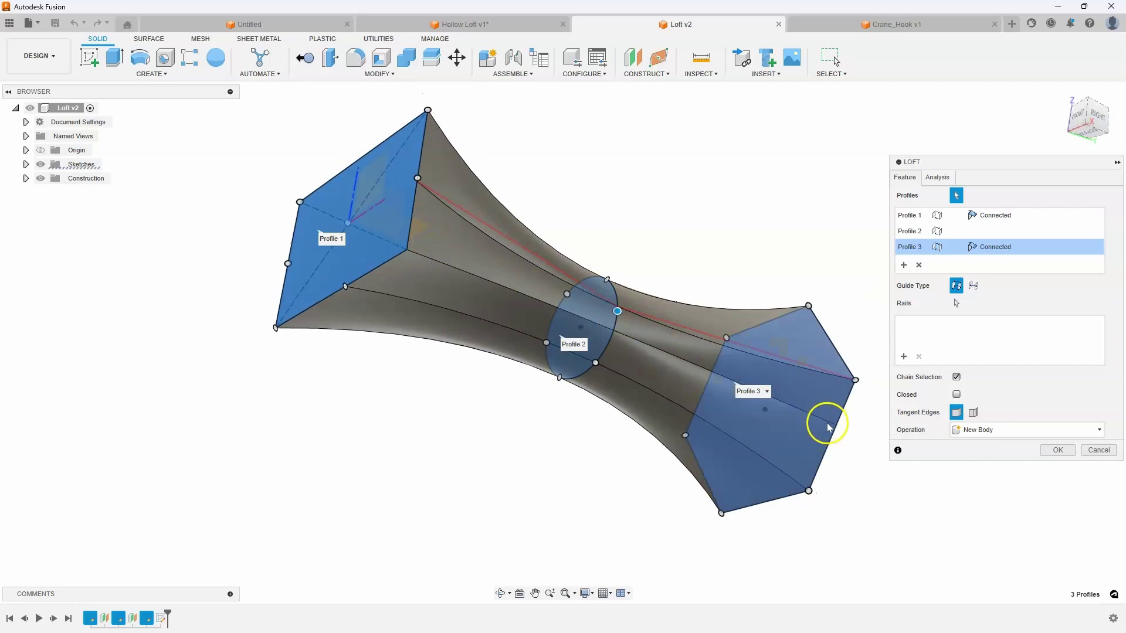
middle_click_drag(829, 427, 891, 451, "shift")
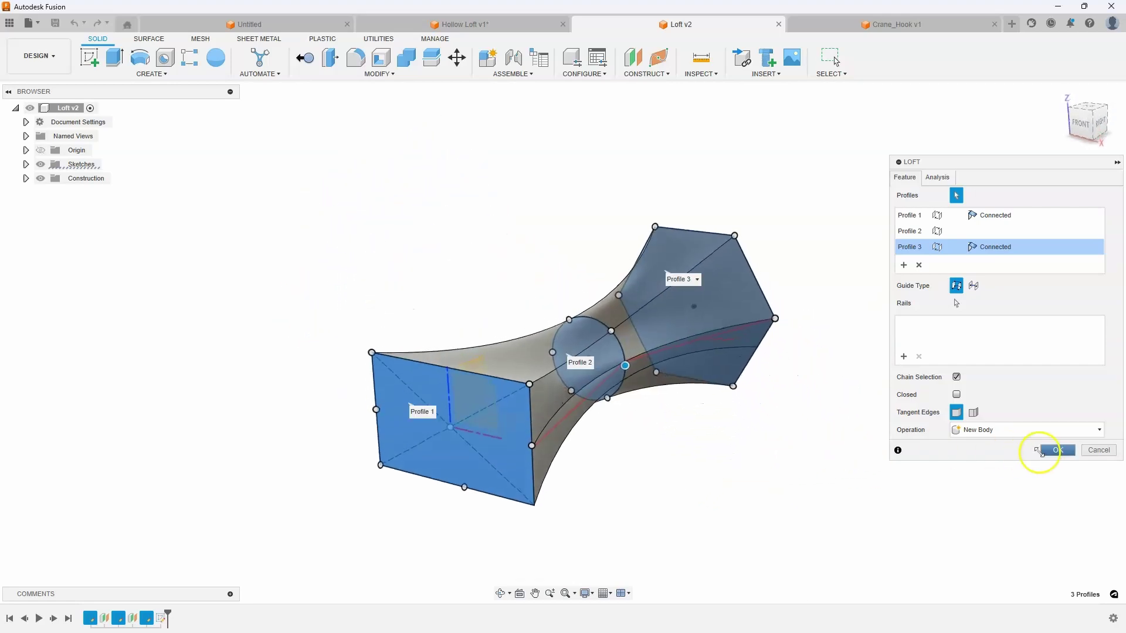
left_click(1084, 453)
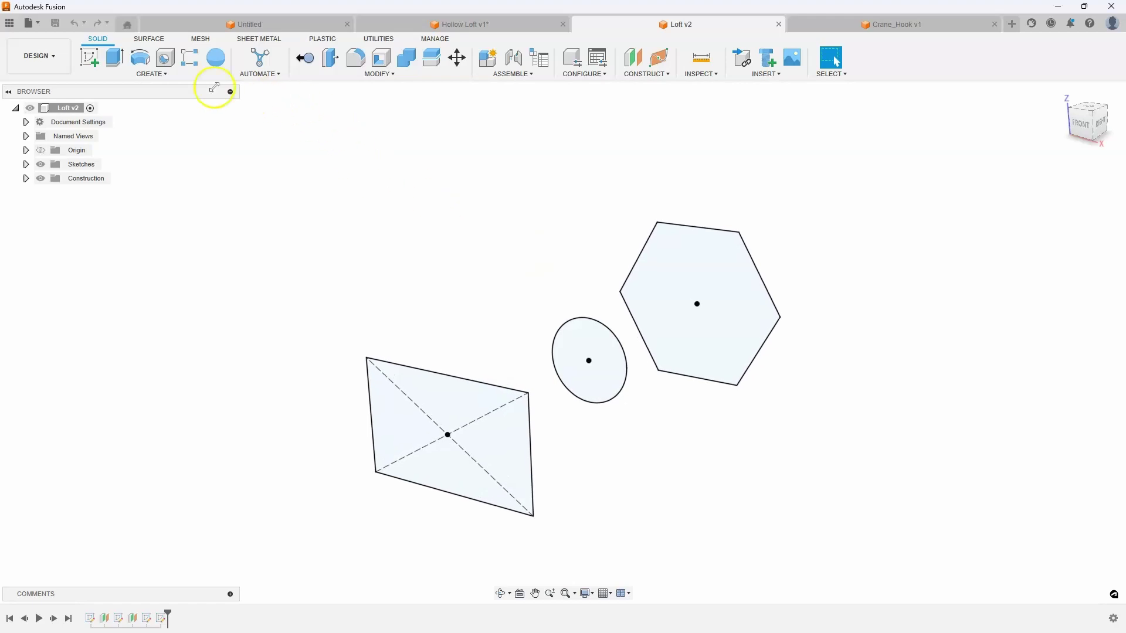
Loft the hexagon, circle and rectangle profiles, selected in that order, as a new body with the default mapping points.
left_click(159, 76)
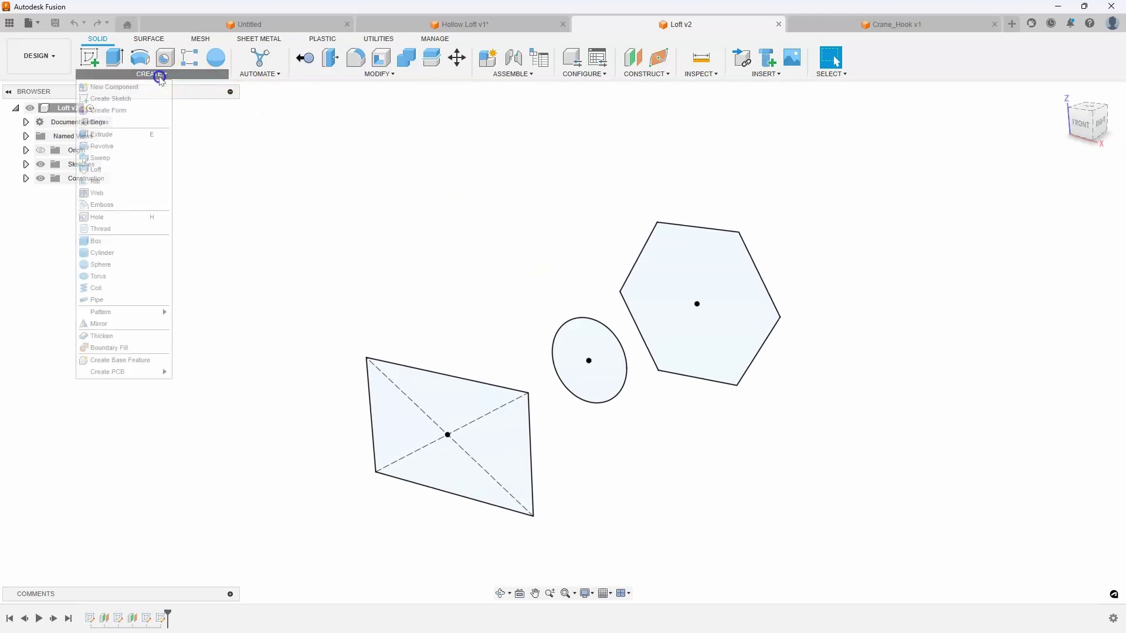
left_click(108, 170)
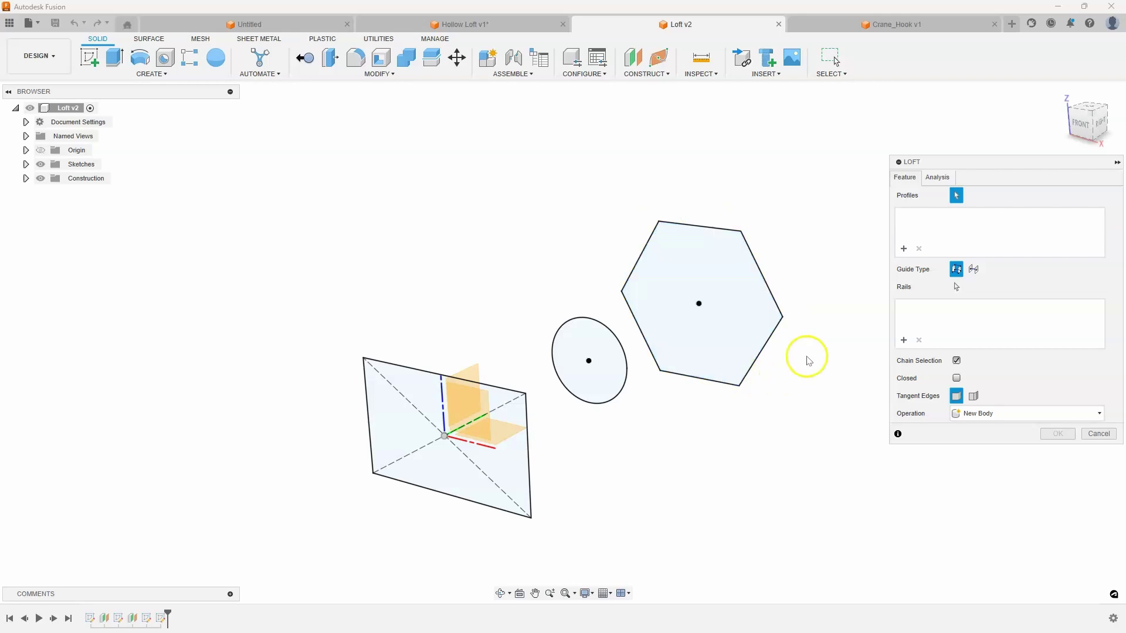
left_click(692, 266)
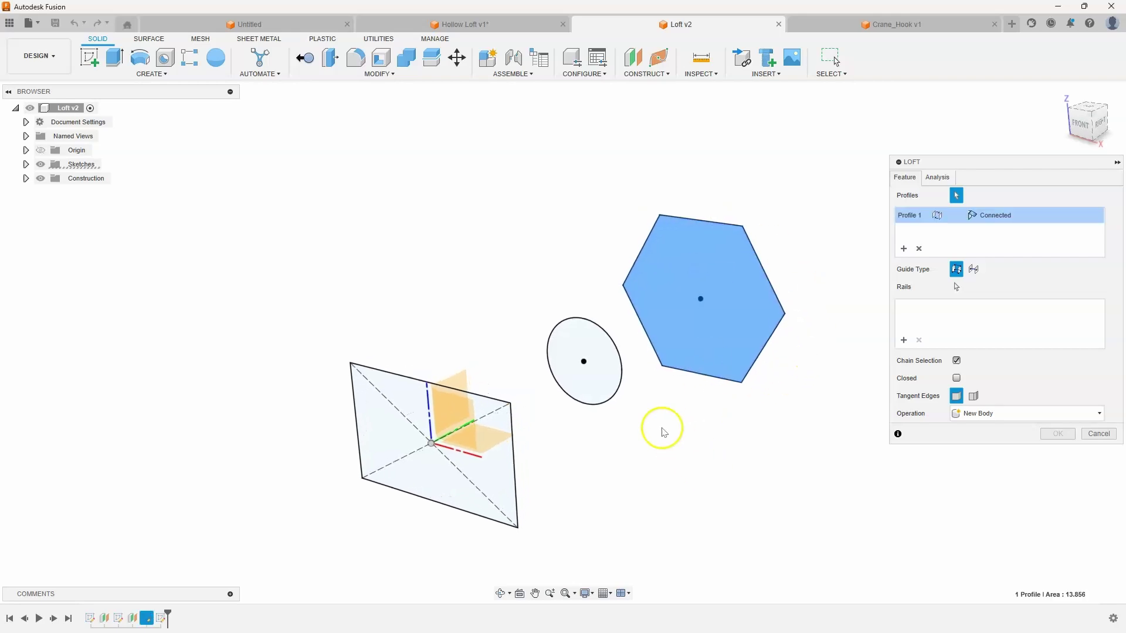
left_click(572, 341)
mouse_move(669, 518)
middle_mouse_down("shift")
mouse_move(714, 319)
mouse_move(721, 196)
mouse_move(641, 302)
mouse_move(558, 347)
mouse_move(561, 377)
mouse_move(635, 415)
mouse_move(674, 367)
mouse_move(646, 304)
mouse_move(575, 294)
mouse_move(653, 420)
mouse_move(799, 176)
mouse_move(759, 196)
mouse_move(769, 267)
mouse_move(678, 340)
mouse_move(611, 352)
mouse_move(638, 387)
mouse_move(430, 373)
middle_mouse_up("shift")
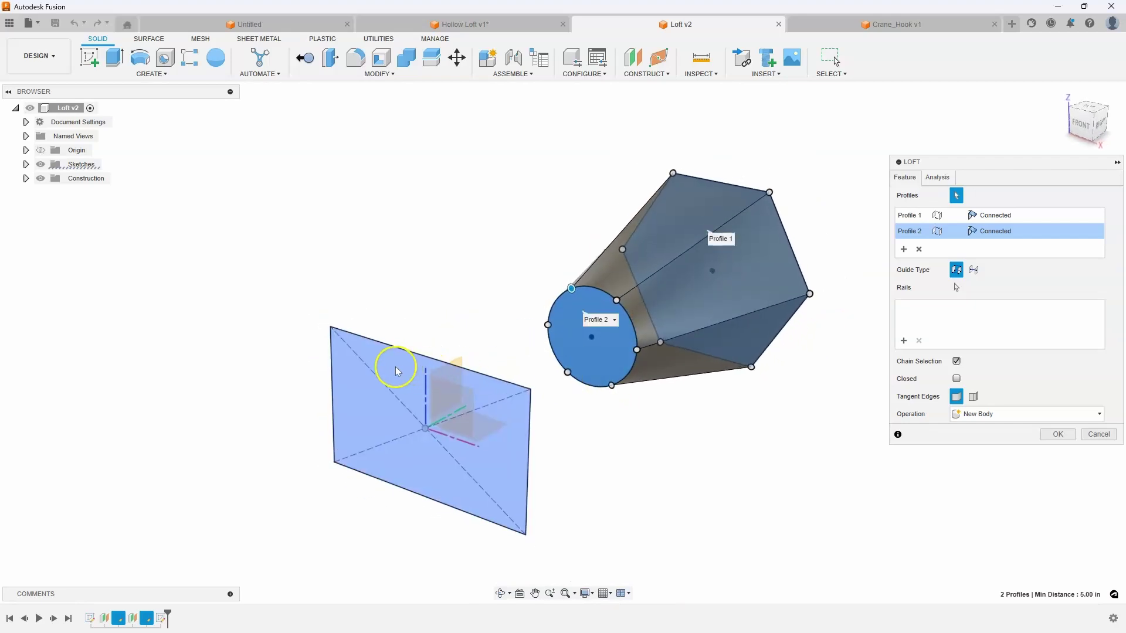
left_click(489, 476)
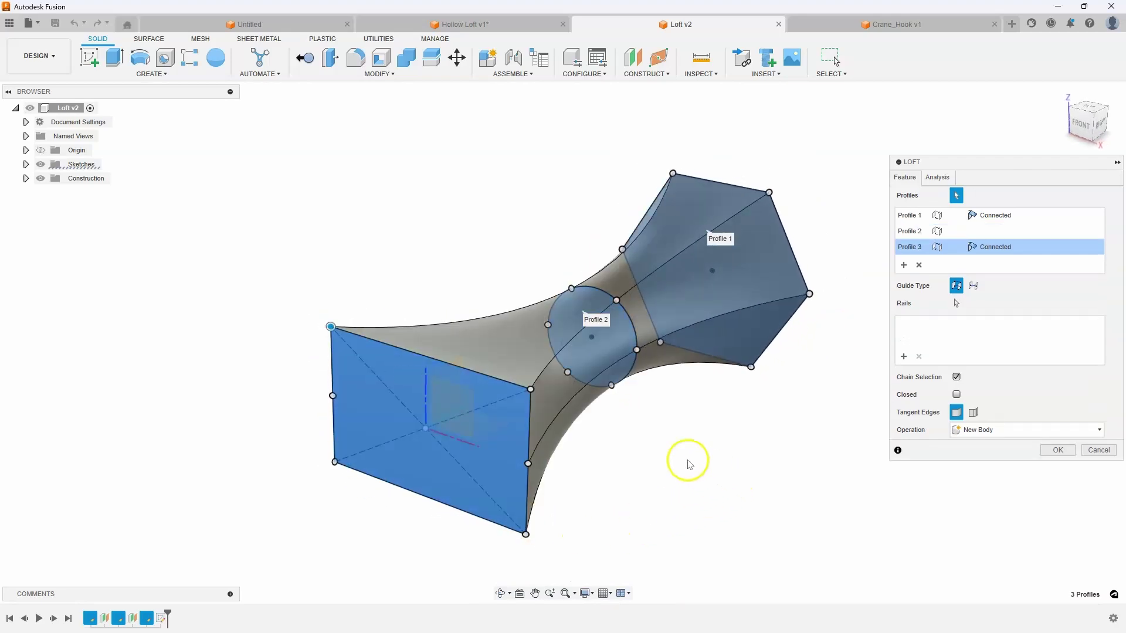
middle_click_drag(690, 464, 638, 329, "shift")
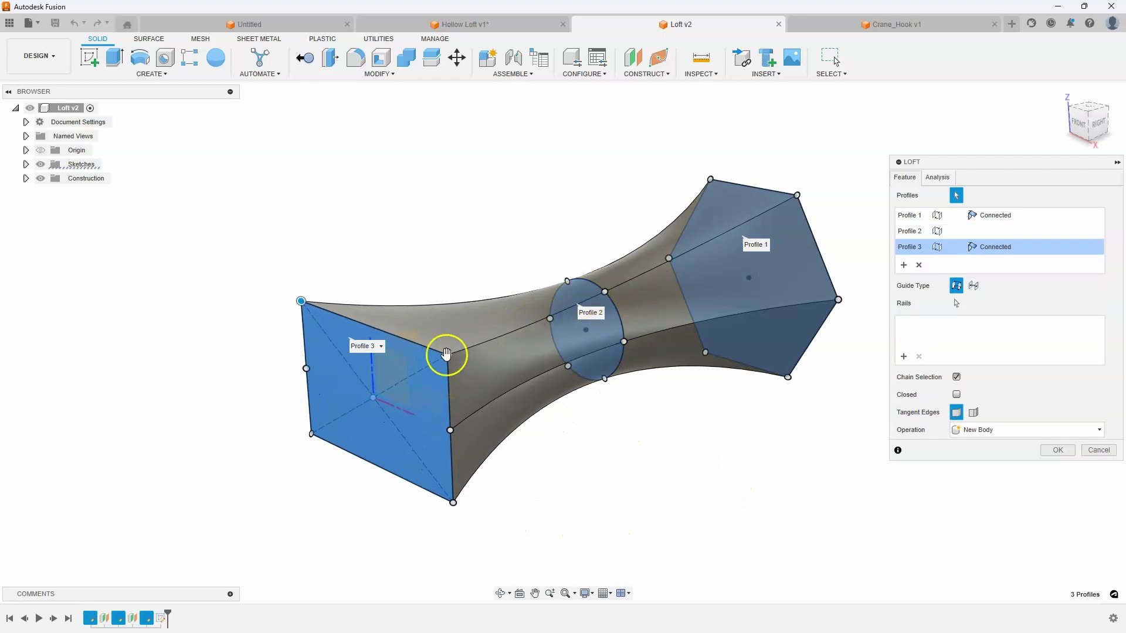
middle_click_drag(446, 354, 727, 251, "shift")
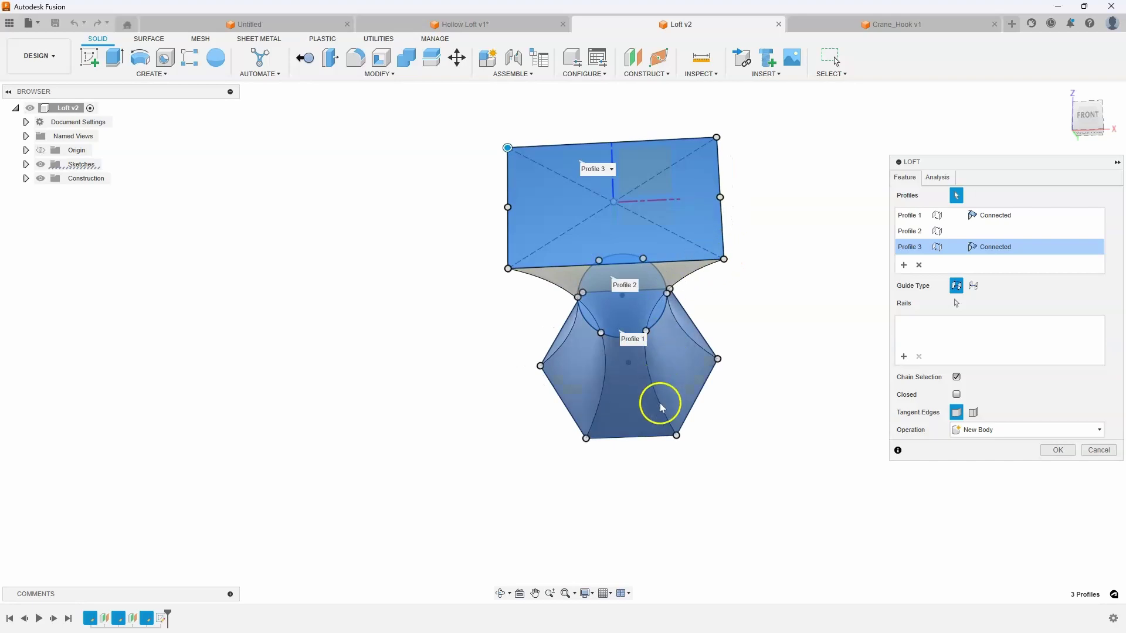
middle_click_drag(584, 440, 709, 391, "shift")
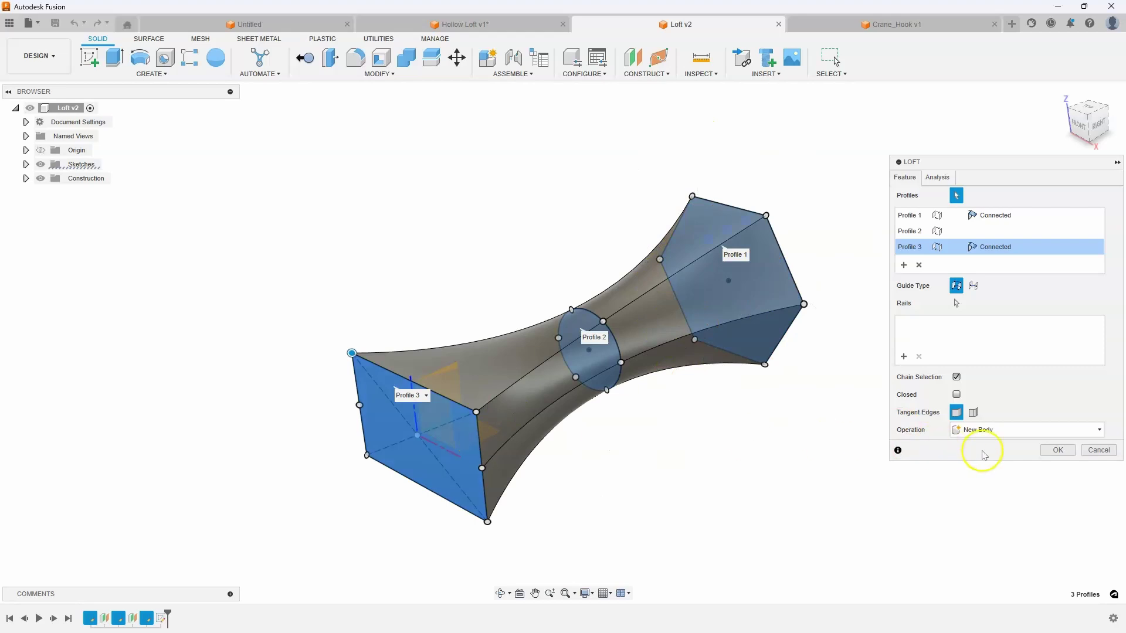
left_click(1058, 450)
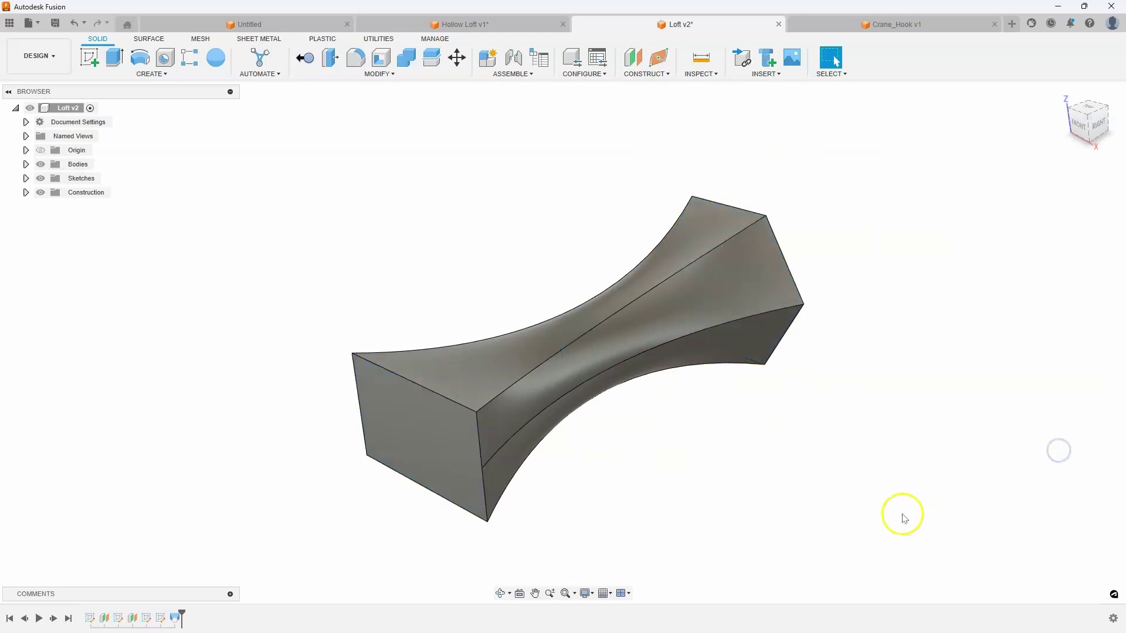
middle_click_drag(903, 518, 812, 46, "shift")
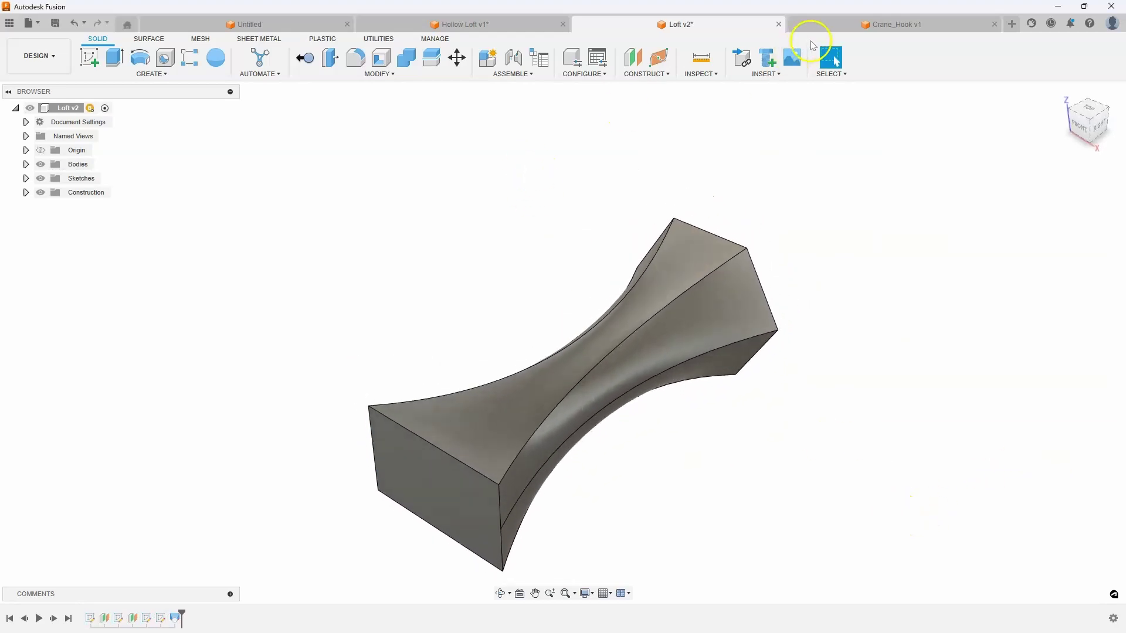
Switch to the Crane_Hook document and show its hook sketches from the front view.
left_click(828, 26)
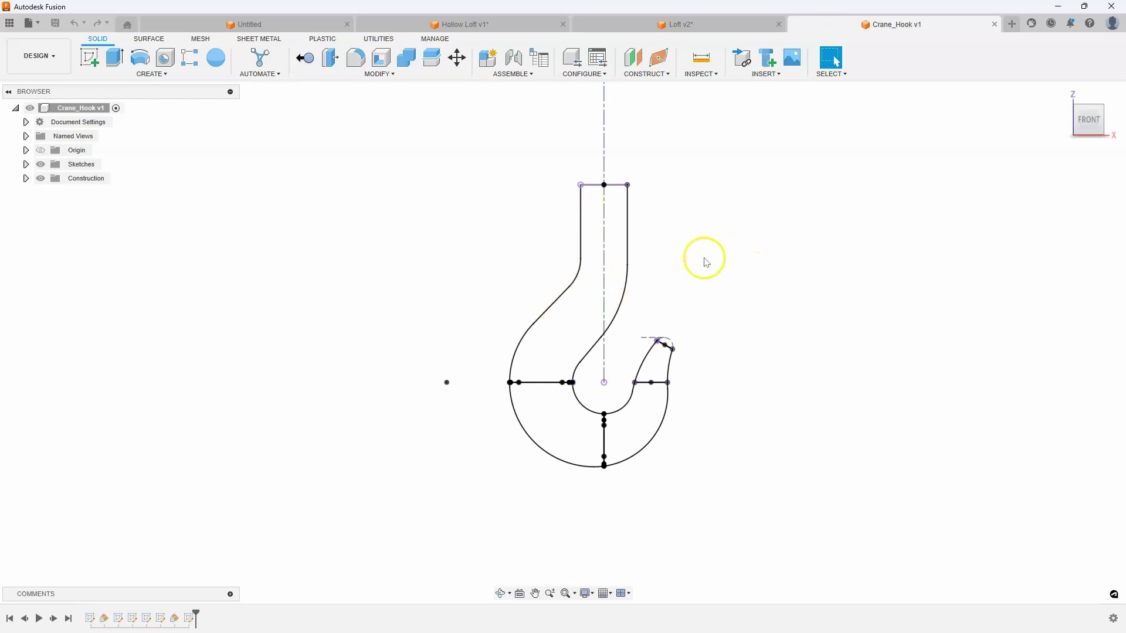
middle_click_drag(779, 293, 749, 316, "shift")
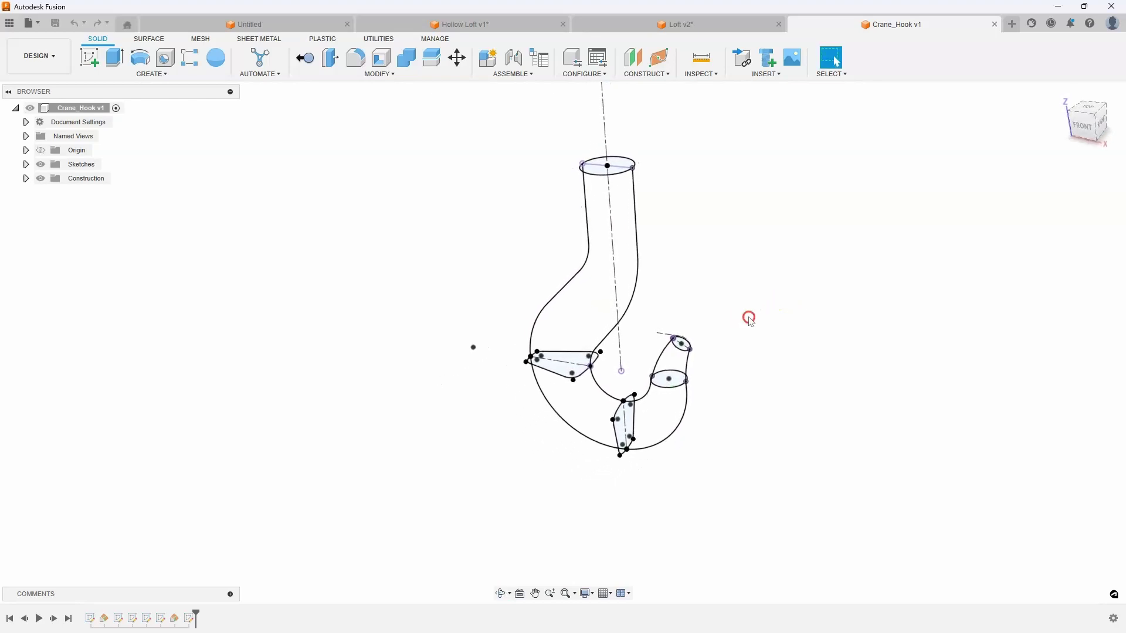
left_click(1078, 126)
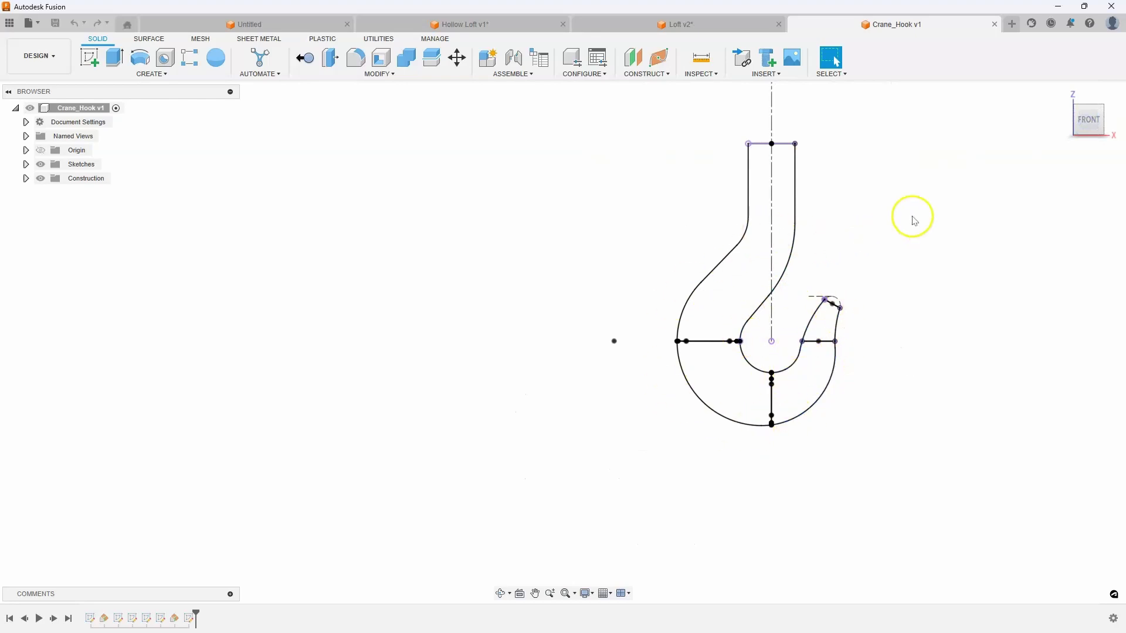
Examine the hook's profiles in 3D, open the Side_View sketch to inspect its dimensions, and close it unedited.
middle_click_drag(913, 220, 611, 356, "shift")
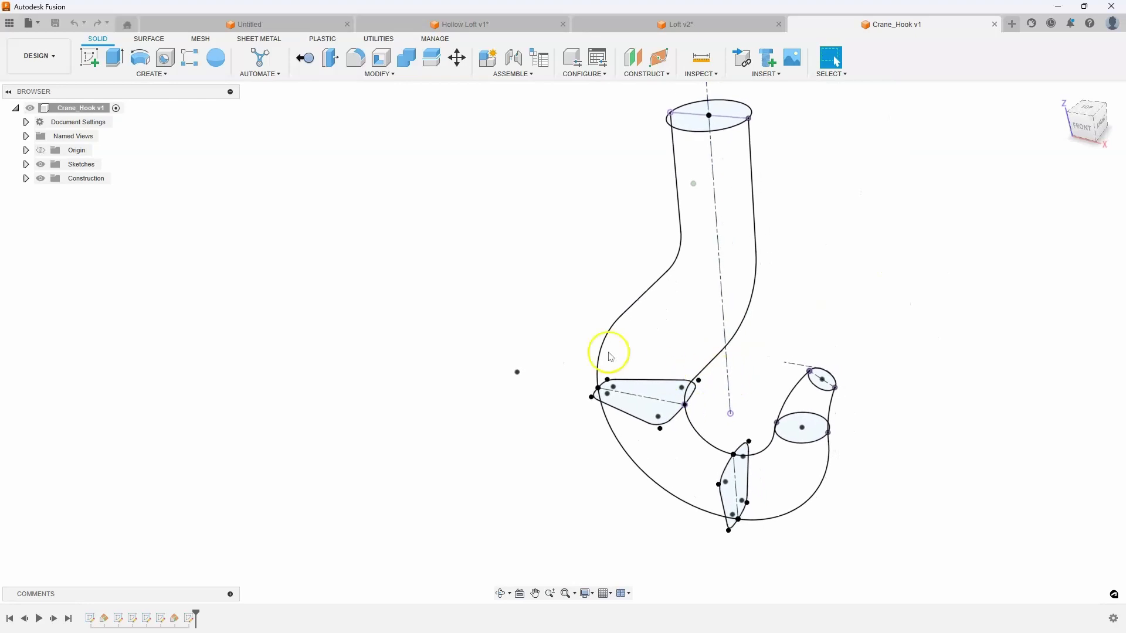
middle_click_drag(760, 550, 831, 490, "shift")
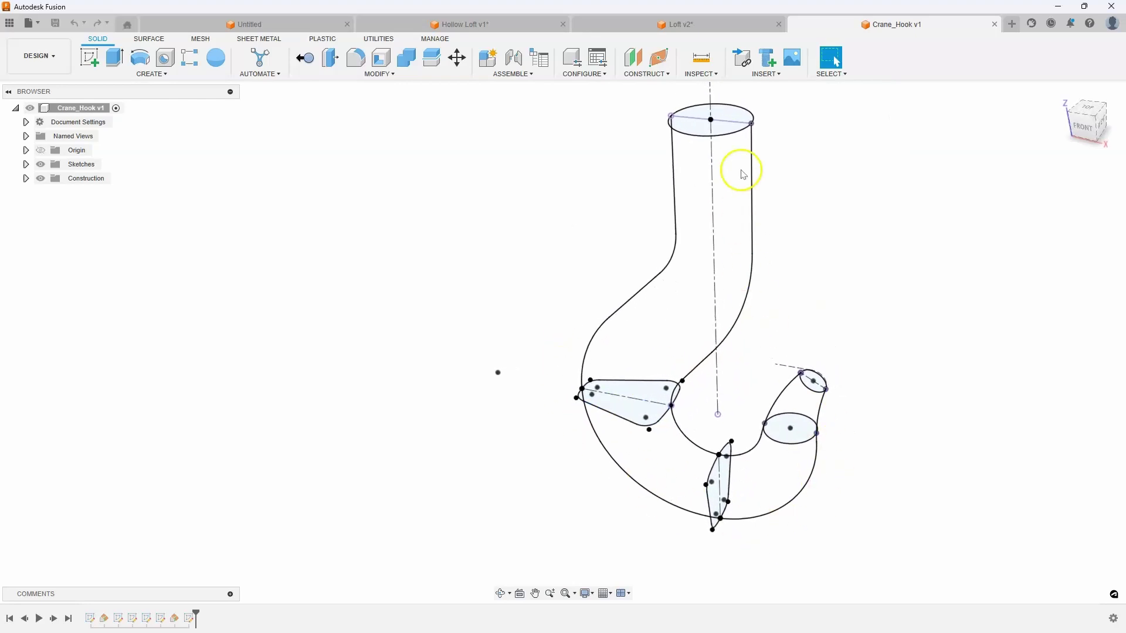
middle_click_drag(599, 402, 617, 298, "shift")
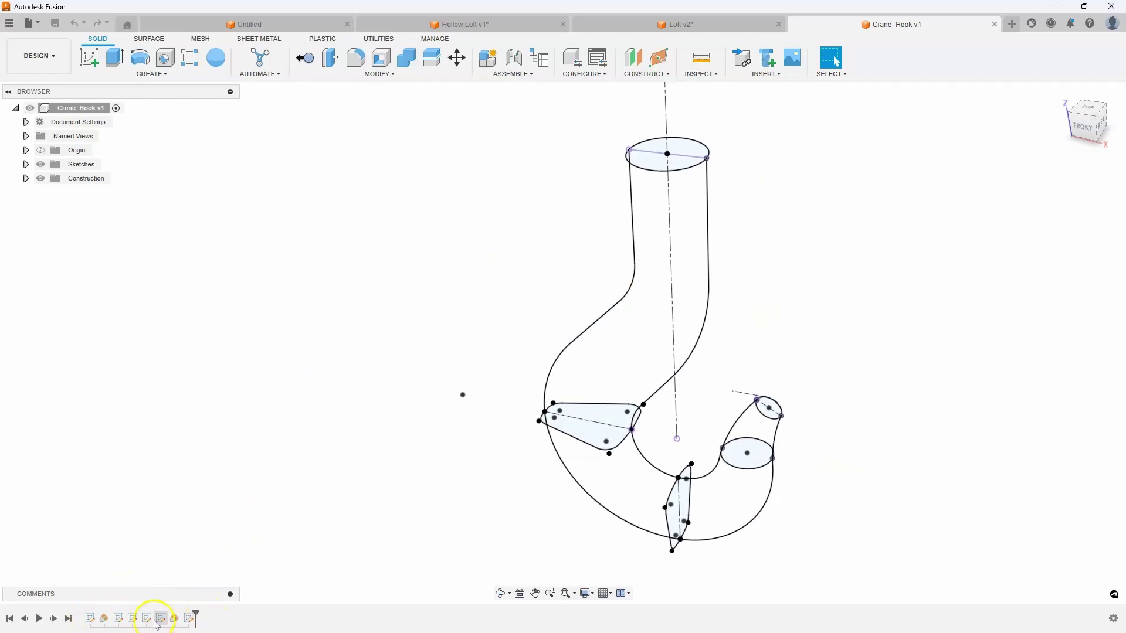
left_click(92, 620)
key("Escape")
double_click(92, 621)
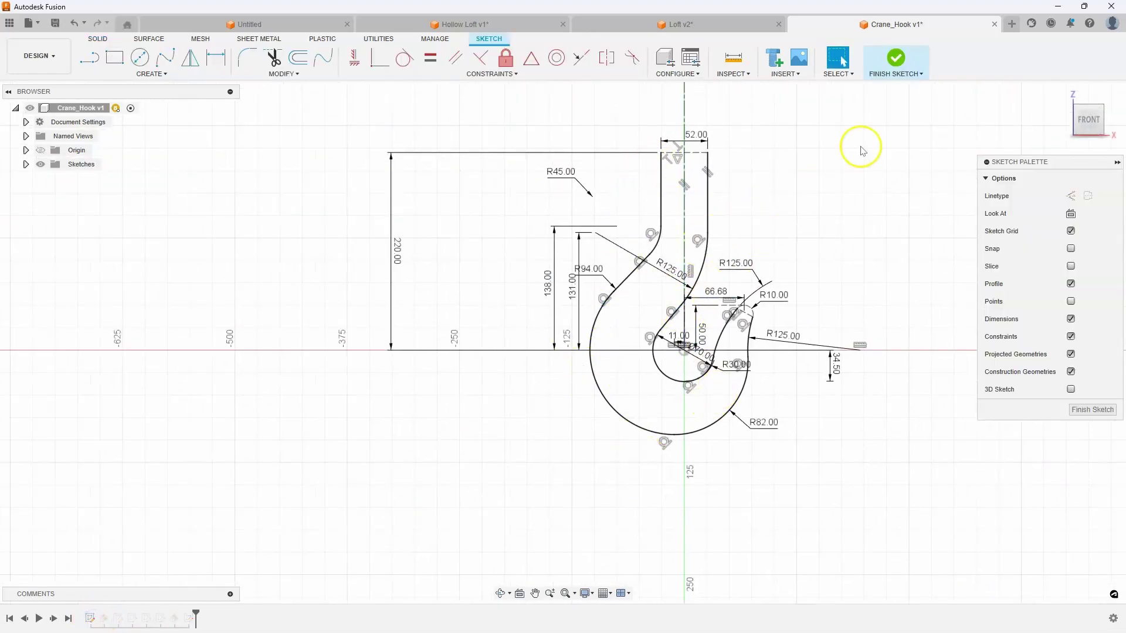
left_click(895, 58)
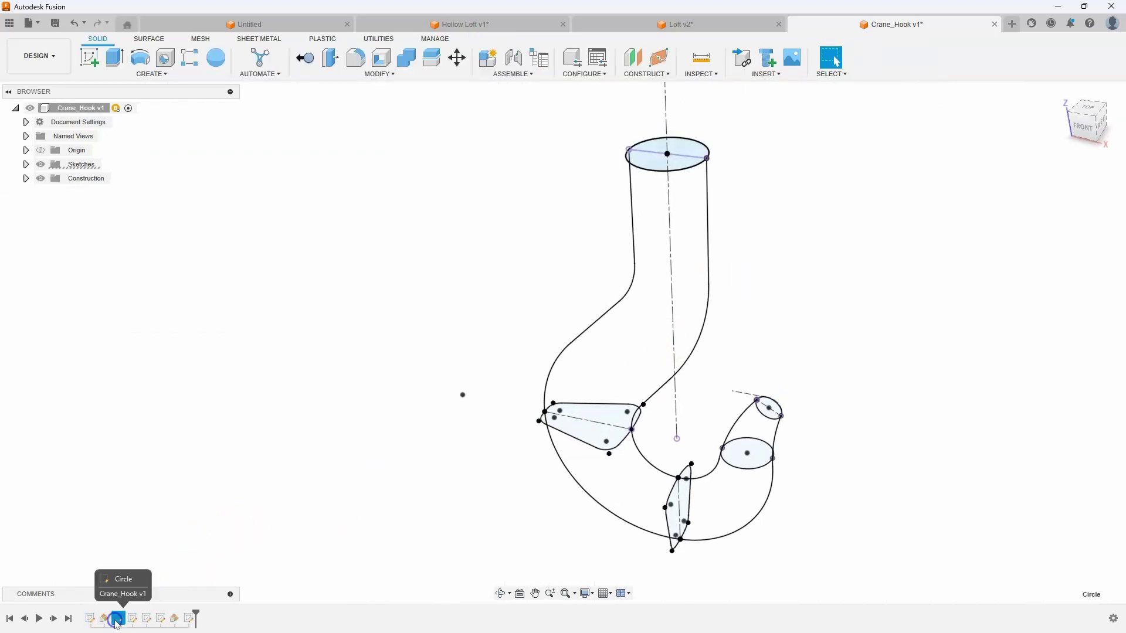
Inspect the circle profile at the end of the shank, open the Section A-A sketch, and close it unedited.
middle_click_drag(649, 219, 669, 144, "shift")
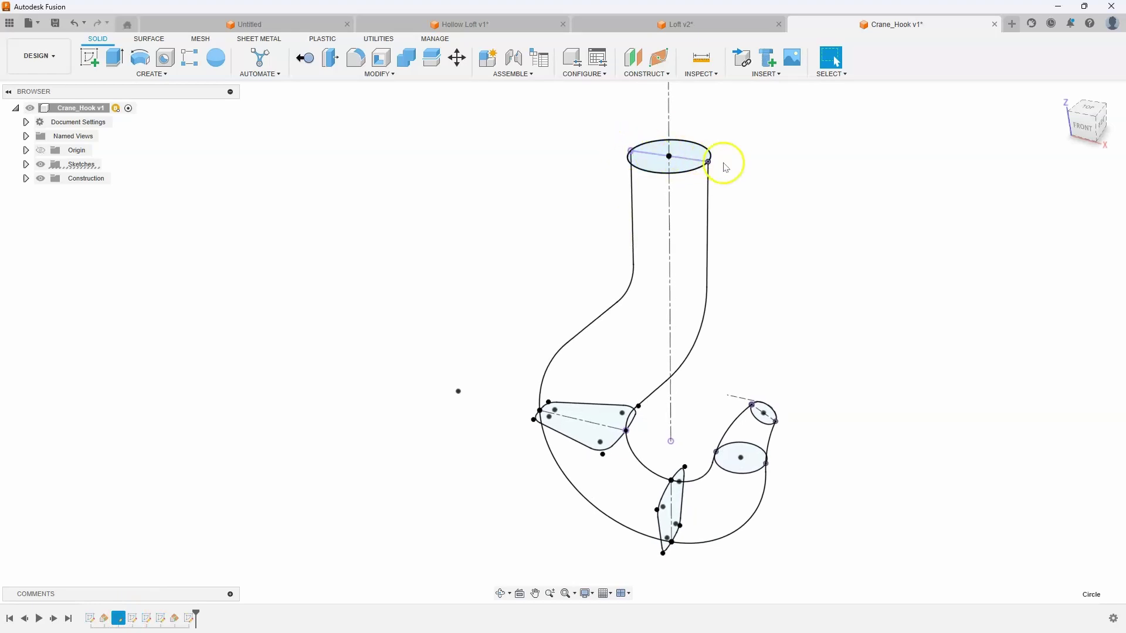
middle_click_drag(702, 125, 692, 130, "shift")
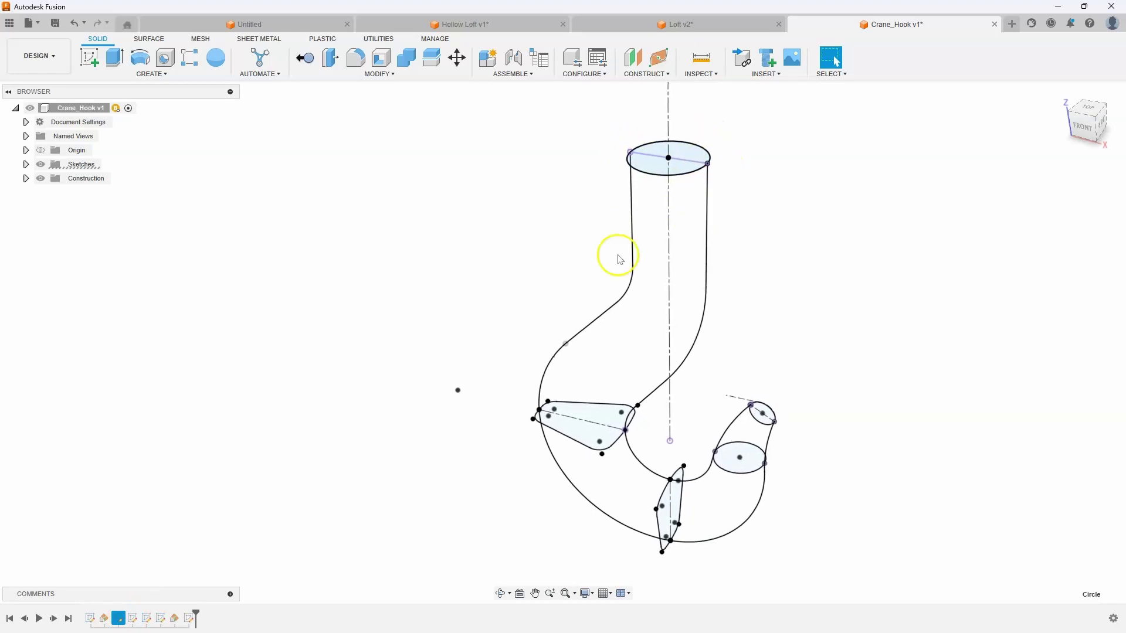
double_click(134, 621)
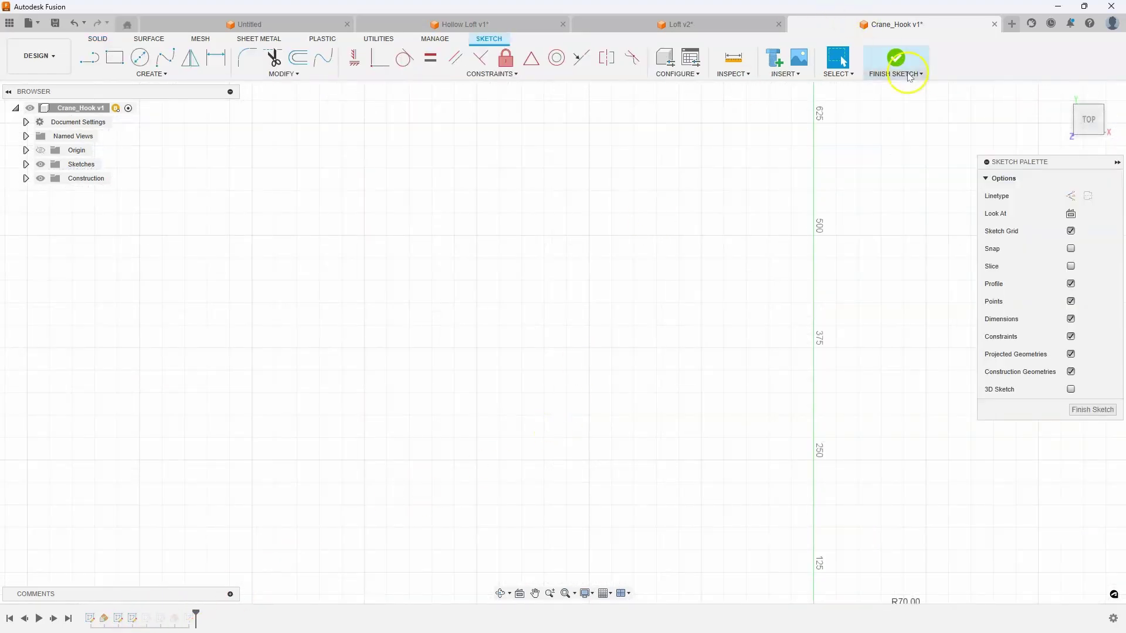
left_click(908, 76)
left_click(896, 84)
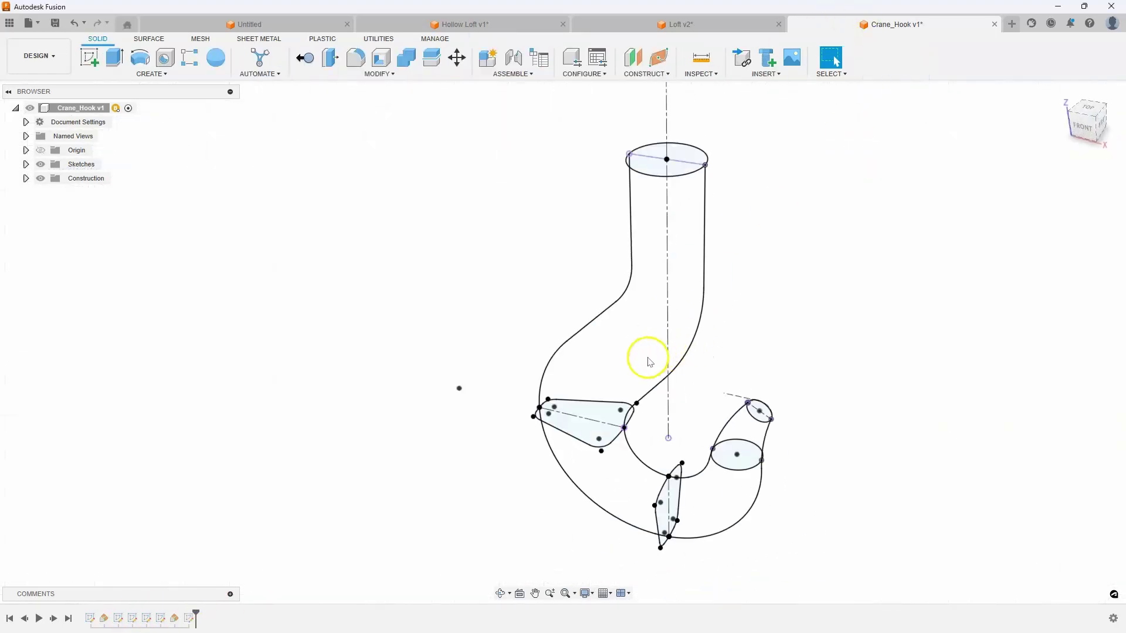
Highlight the Section A-A sketch, list the individual sketches in the browser, and show the origin planes.
left_click(526, 259)
left_click(134, 623)
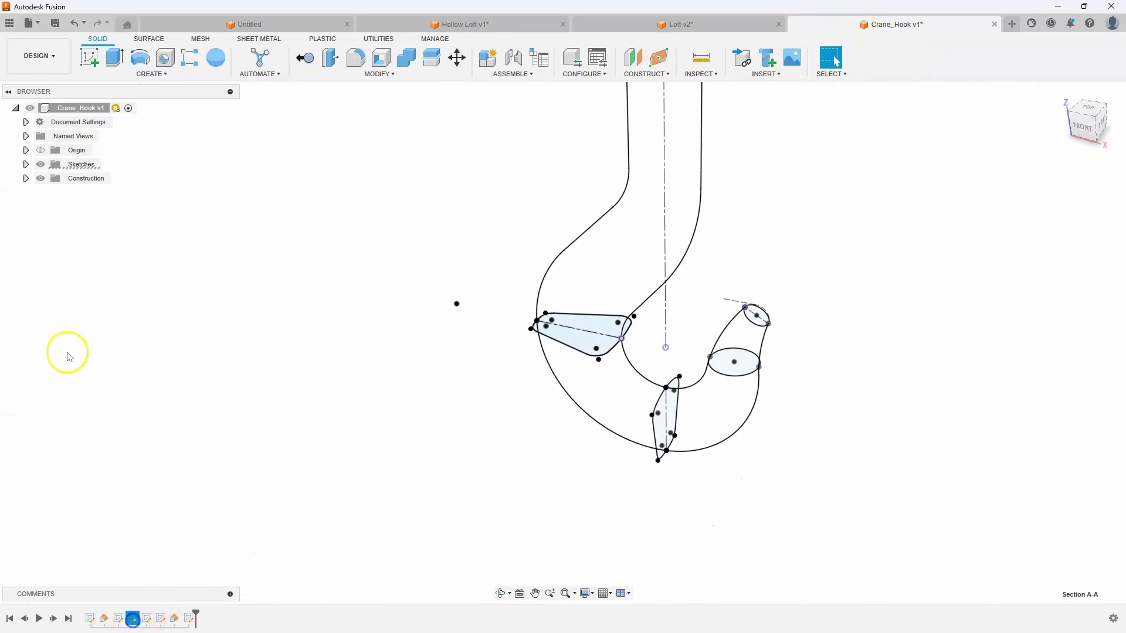
left_click(25, 165)
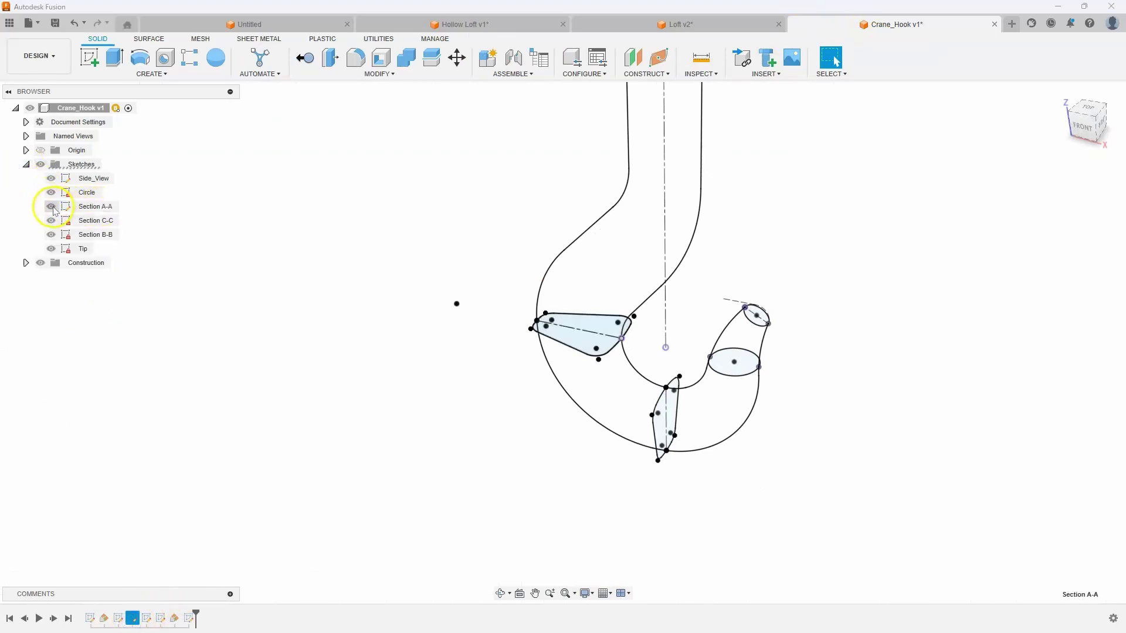
left_click(661, 271)
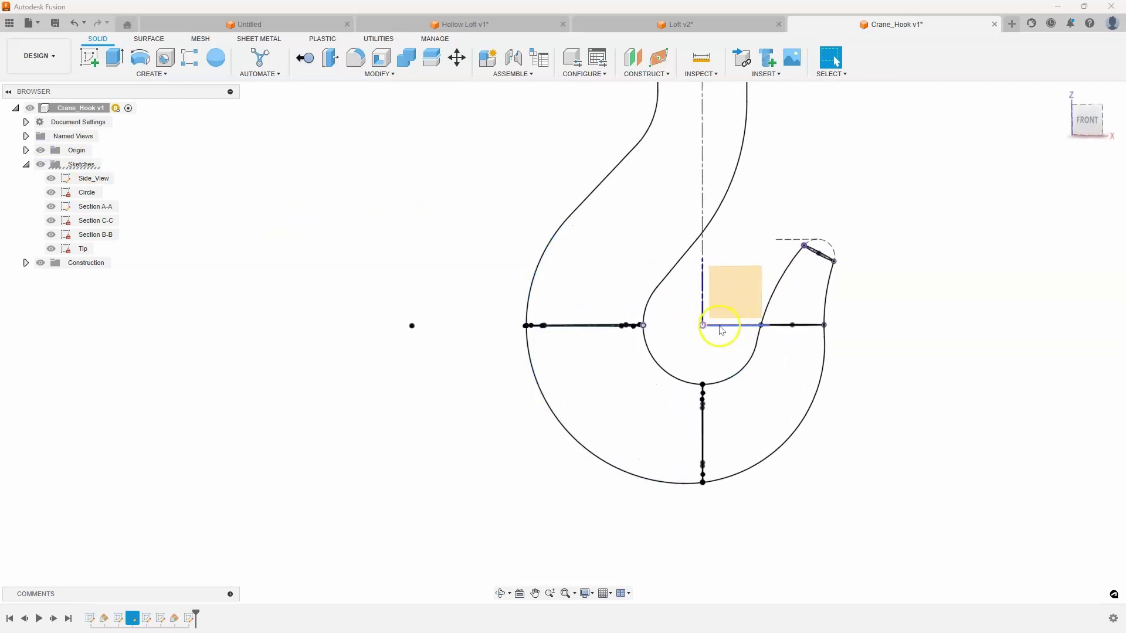
Create a construction plane offset 77.41 mm upward from the XY origin plane, crossing the hook's neck.
mouse_move(720, 326)
middle_mouse_down("shift")
mouse_move(740, 332)
mouse_move(729, 323)
middle_mouse_up("shift")
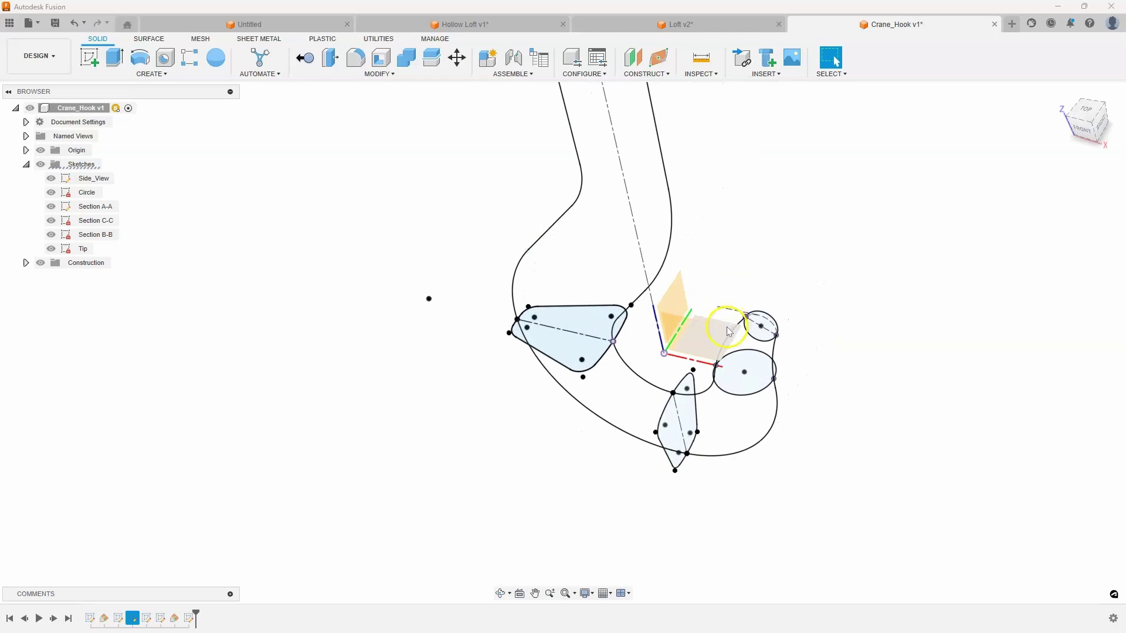
middle_click_drag(767, 490, 626, 66, "shift")
left_click(626, 62)
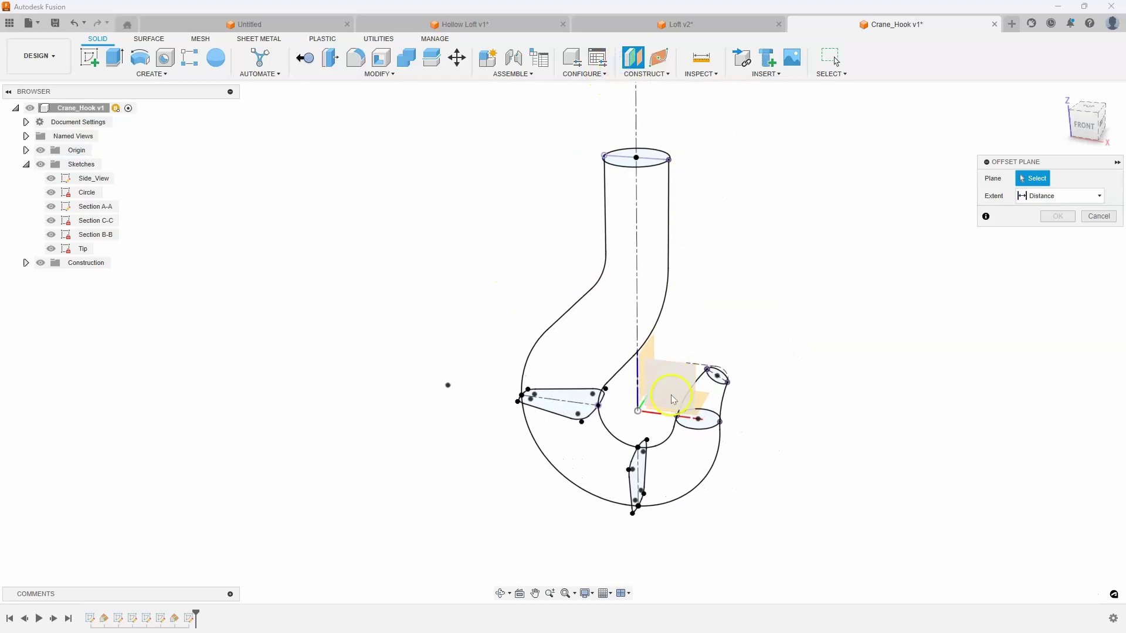
left_click(704, 405)
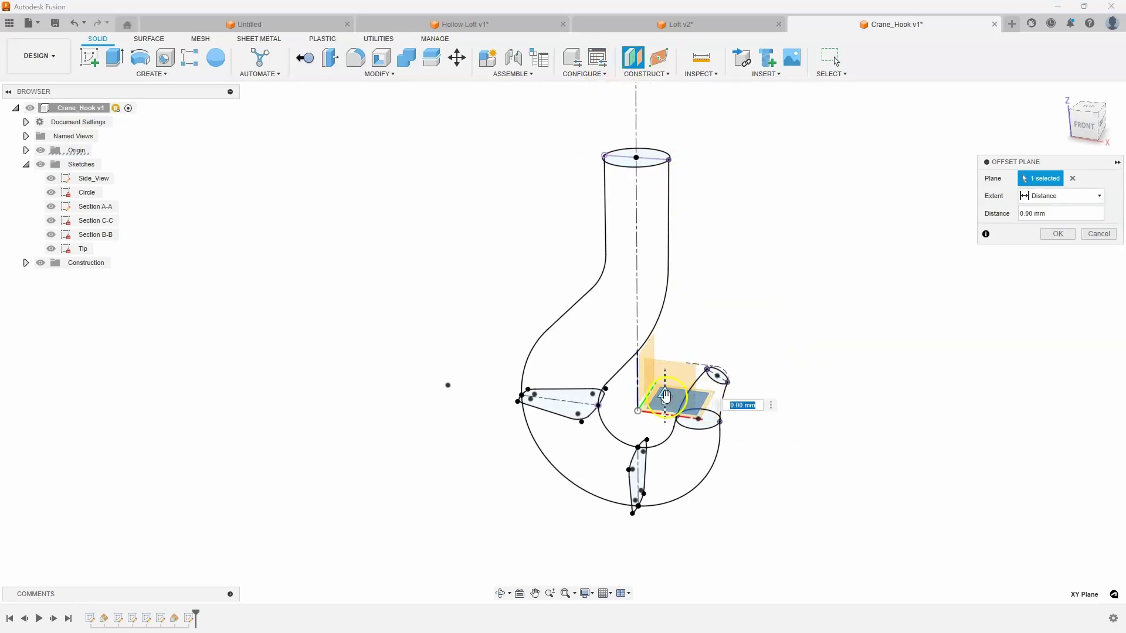
left_click_drag(666, 396, 742, 314)
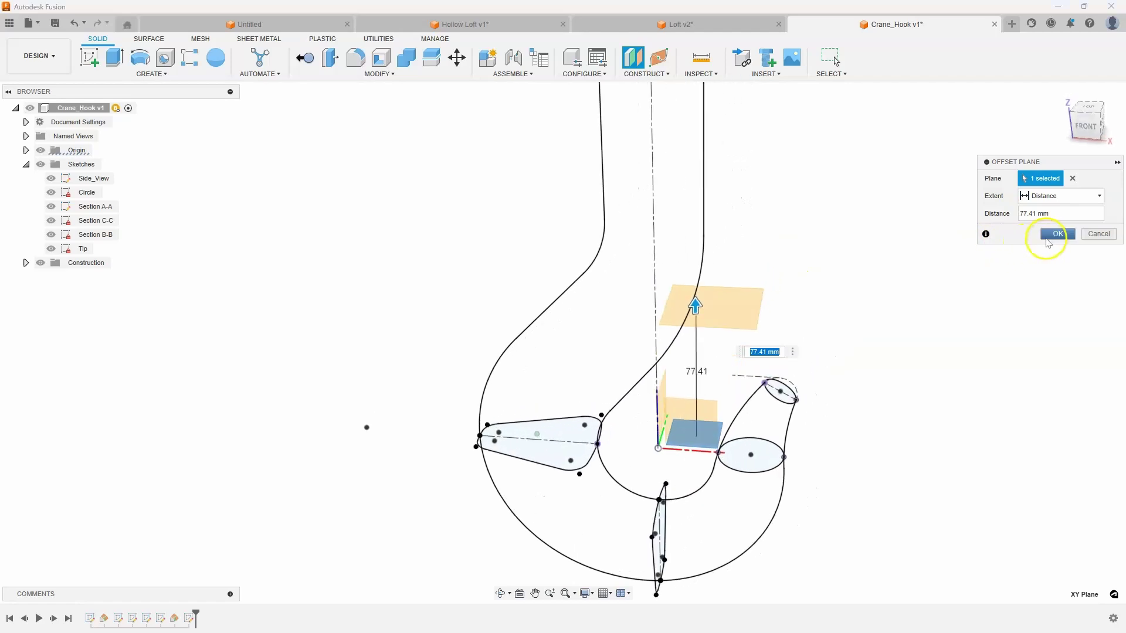
left_click(1048, 238)
Create a sketch on the new offset plane and examine where the side-view curves cross it.
right_click(722, 310)
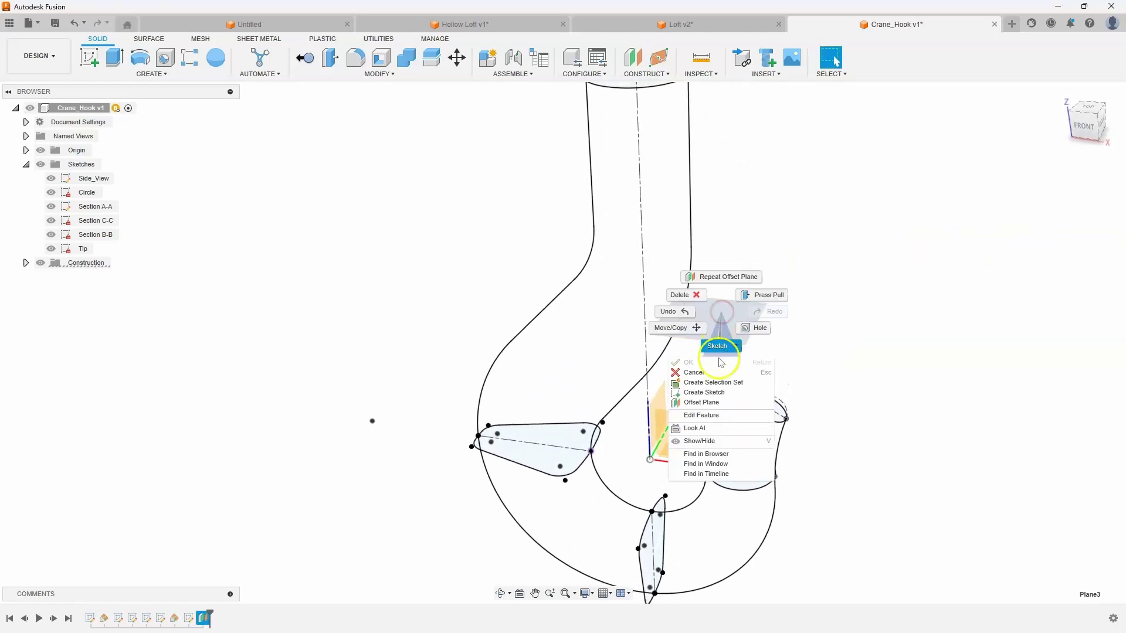
left_click(704, 392)
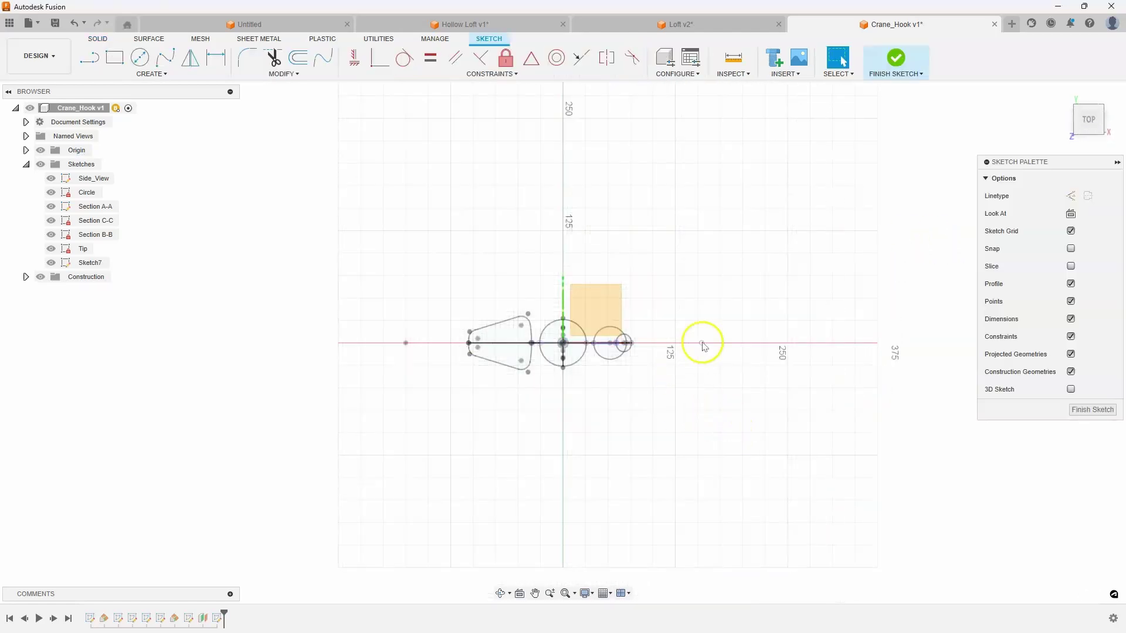
mouse_move(681, 346)
middle_mouse_down("shift")
mouse_move(682, 322)
mouse_move(658, 322)
mouse_move(679, 252)
mouse_move(709, 357)
mouse_move(609, 377)
mouse_move(639, 382)
mouse_move(628, 364)
mouse_move(653, 357)
mouse_move(547, 360)
middle_mouse_up("shift")
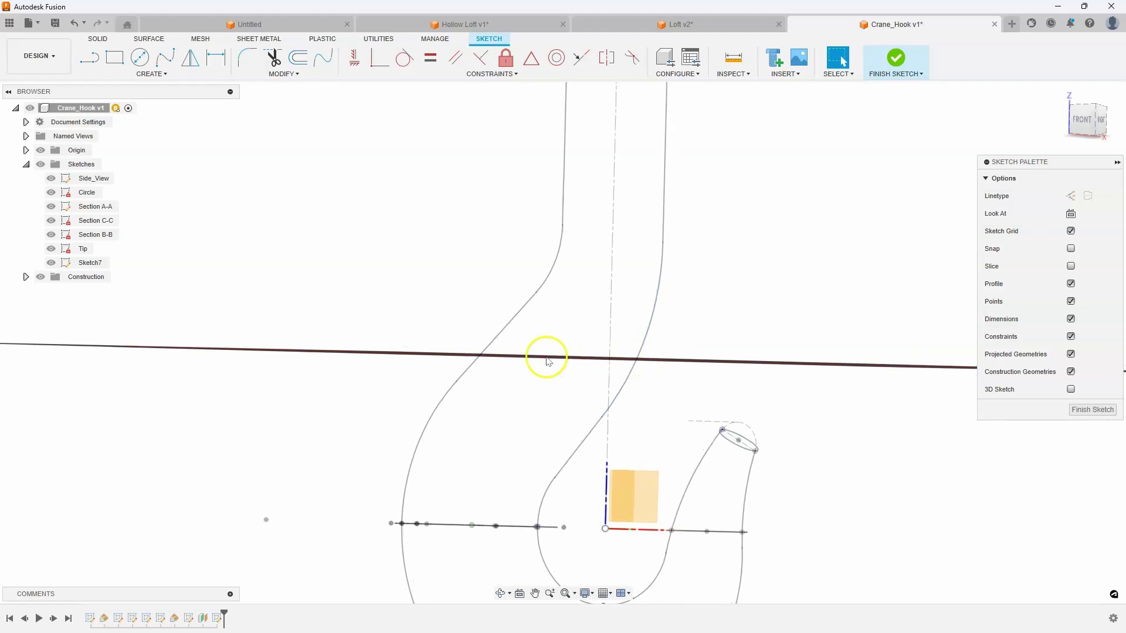
mouse_move(446, 359)
middle_mouse_down("shift")
mouse_move(611, 346)
mouse_move(498, 334)
mouse_move(405, 271)
mouse_move(444, 357)
mouse_move(535, 327)
mouse_move(649, 322)
mouse_move(439, 303)
middle_mouse_up("shift")
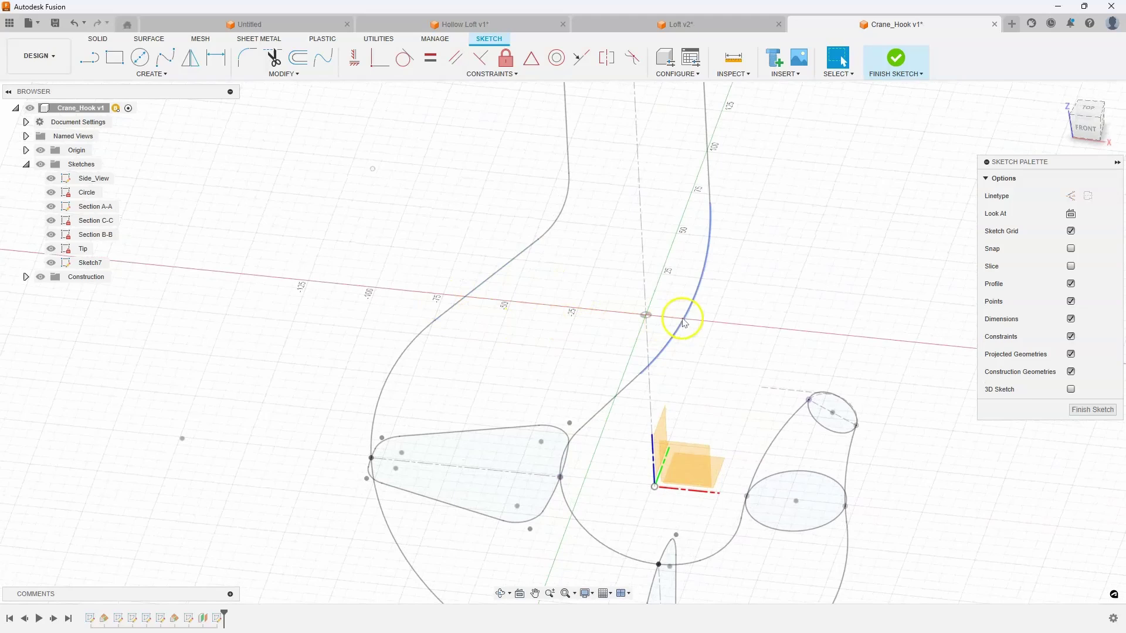
mouse_move(685, 322)
middle_mouse_down("shift")
mouse_move(465, 302)
mouse_move(360, 241)
mouse_move(155, 91)
middle_mouse_up("shift")
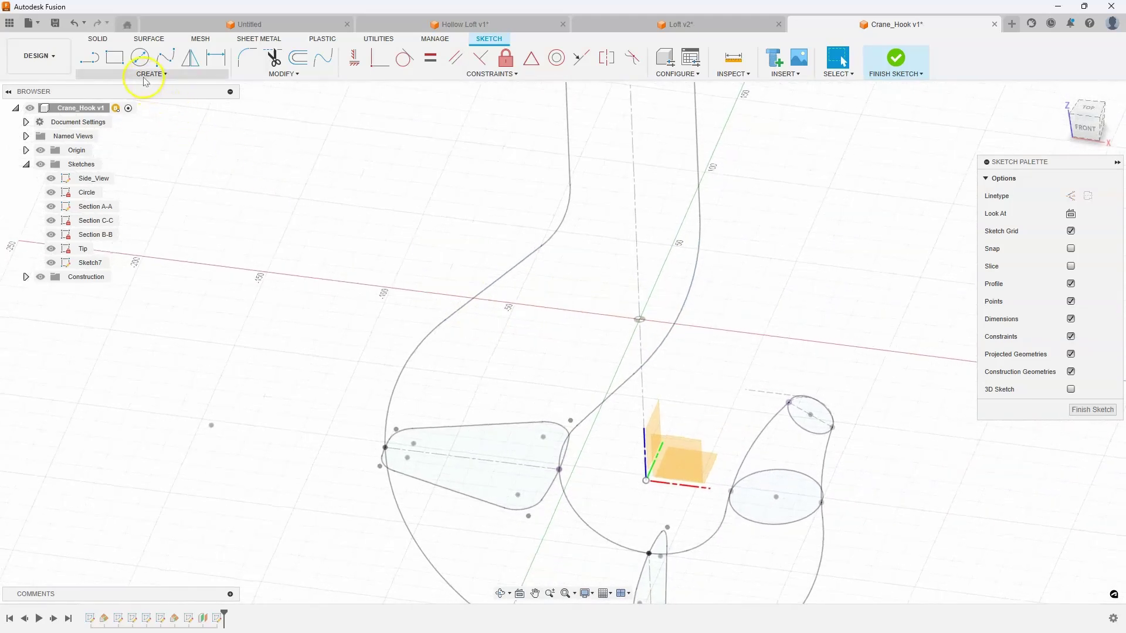
Use Intersect to add points where the neck's slanted outer line and opposite arc cross the sketch plane, with the projection link on.
left_click(146, 73)
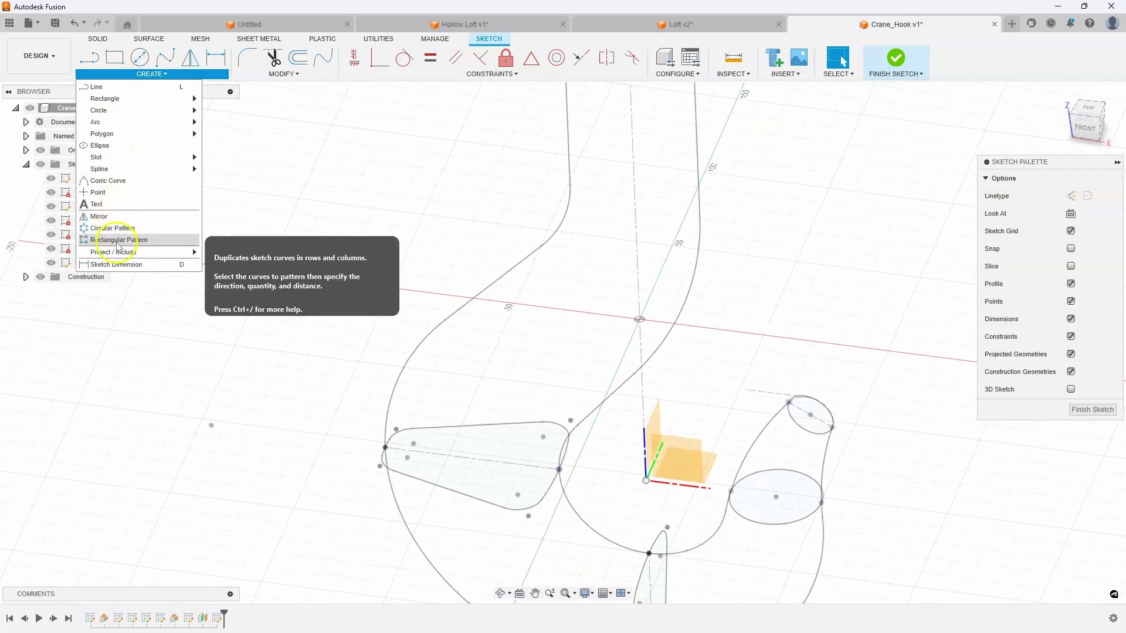
mouse_move(117, 252)
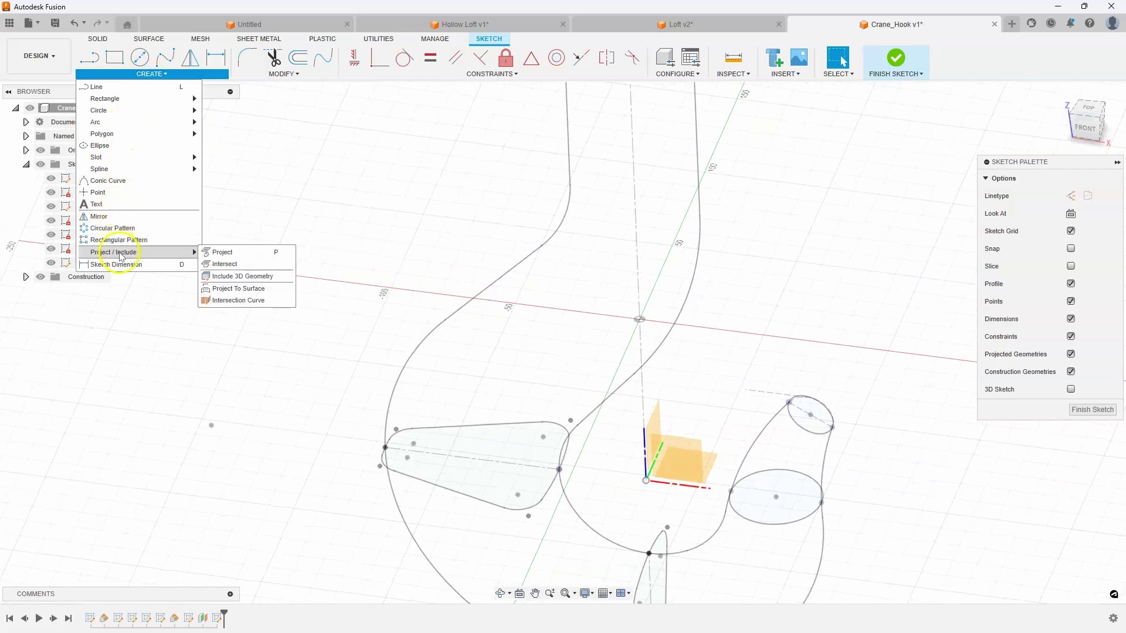
left_click(245, 267)
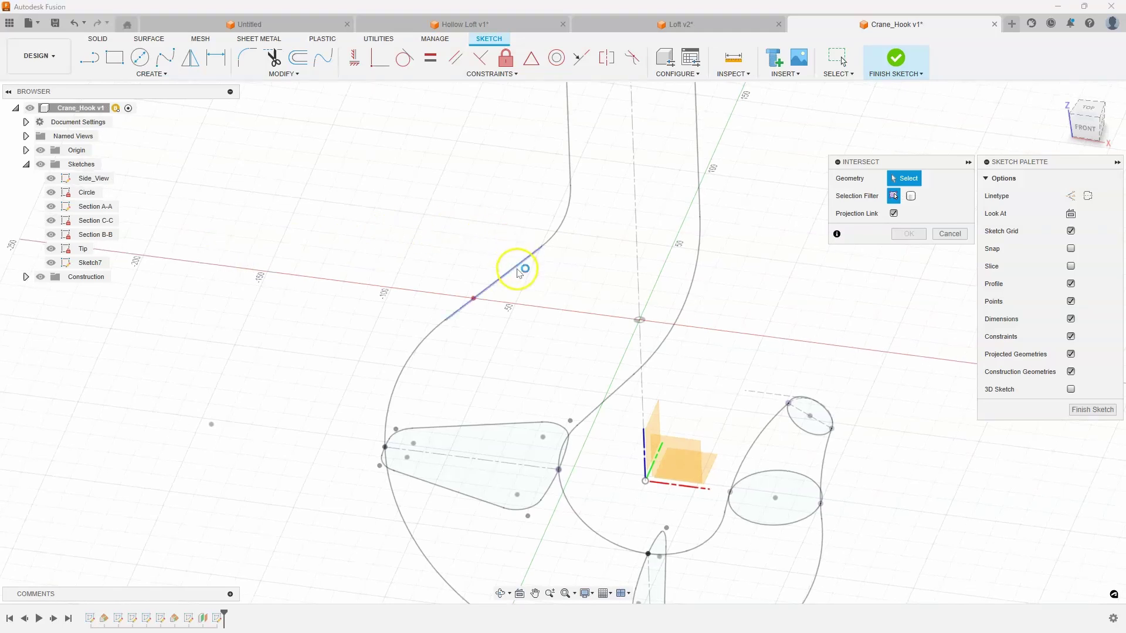
middle_click_drag(519, 273, 509, 241, "shift")
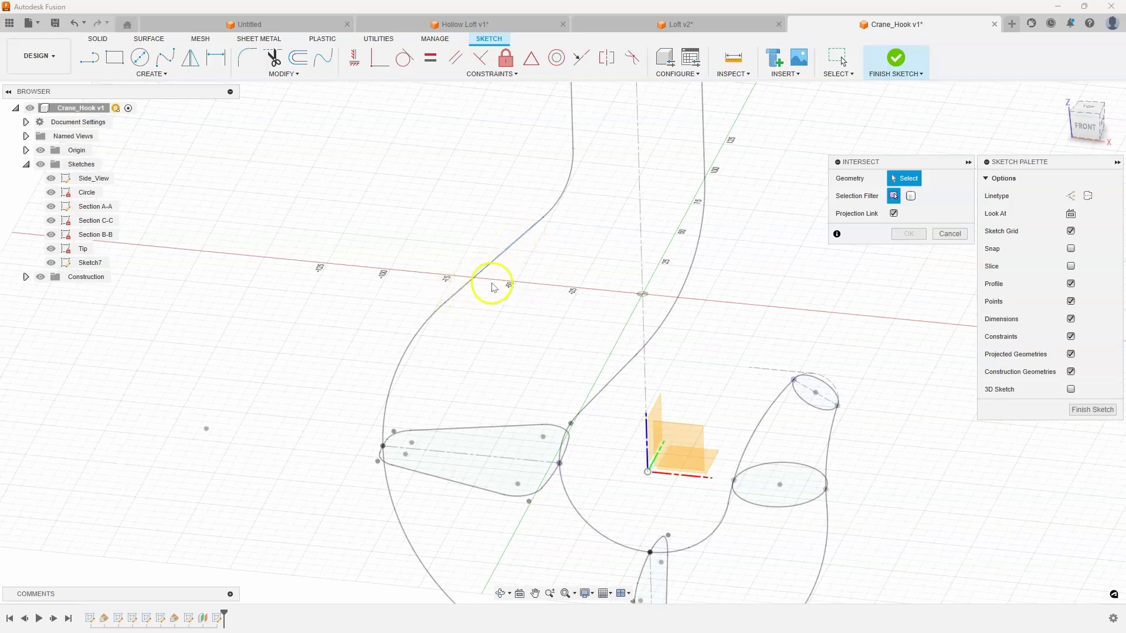
left_click(506, 257)
middle_click_drag(575, 305, 616, 296, "shift")
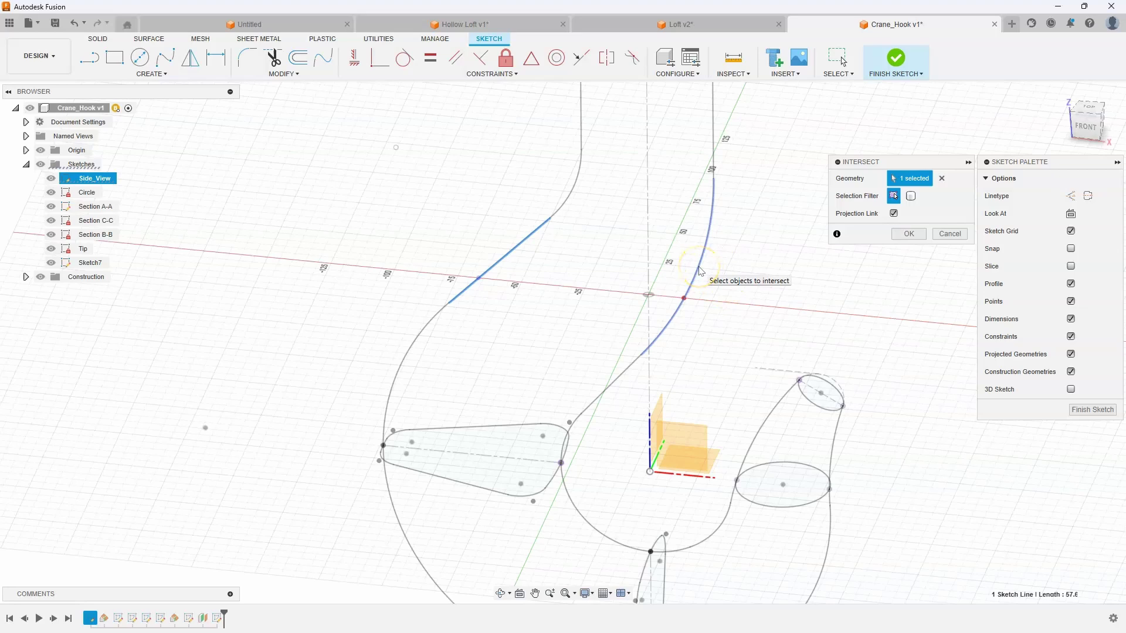
left_click(908, 234)
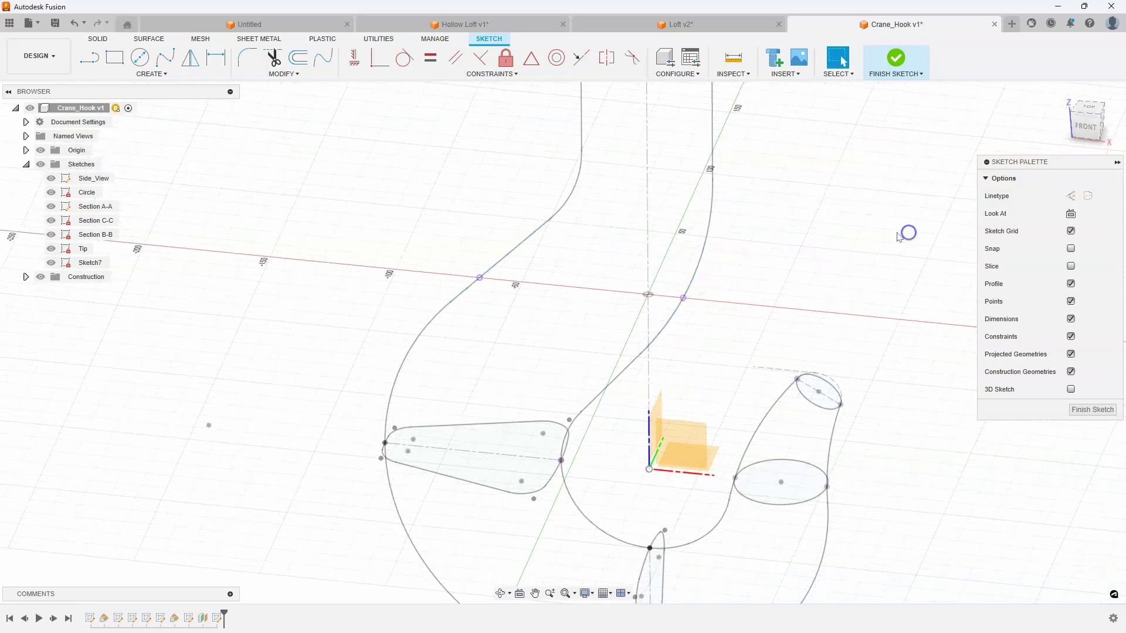
Draw an overall slot whose ends lie on the two intersection points of the hook's neck outline.
mouse_move(792, 264)
middle_mouse_down("shift")
mouse_move(684, 297)
mouse_move(517, 287)
mouse_move(507, 299)
mouse_move(692, 307)
middle_mouse_up("shift")
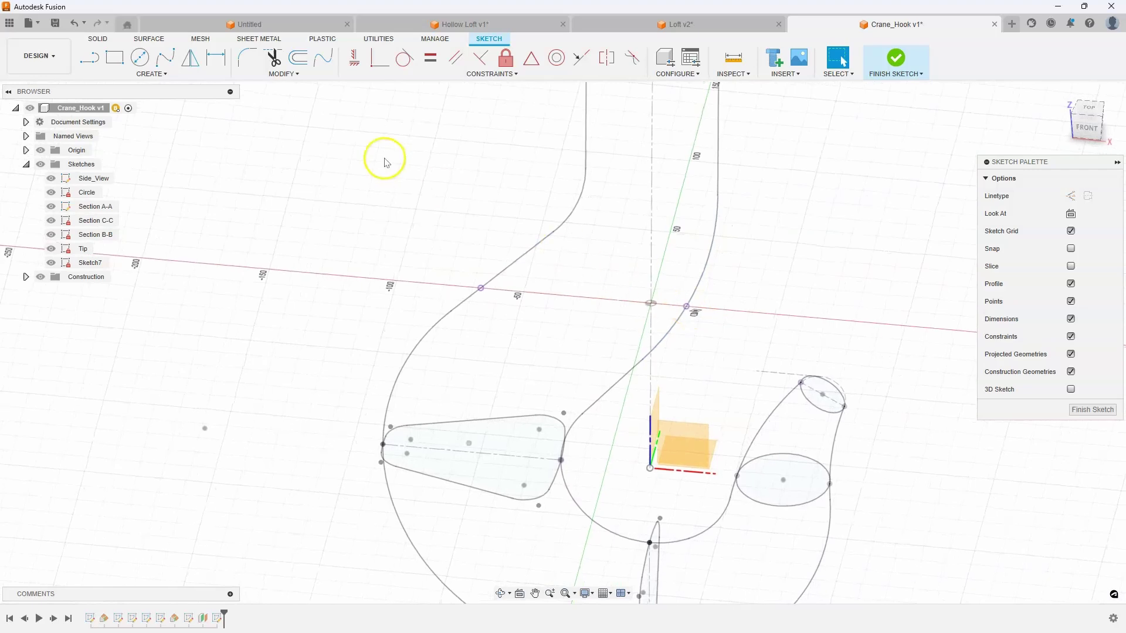
middle_click_drag(382, 158, 178, 86, "shift")
left_click(151, 74)
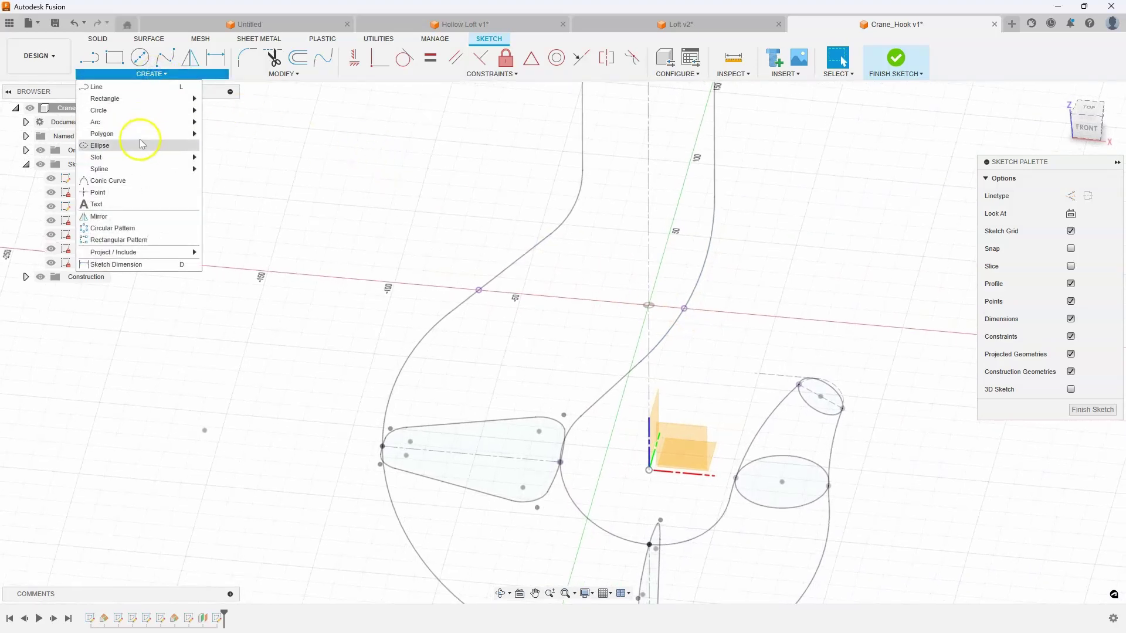
mouse_move(128, 162)
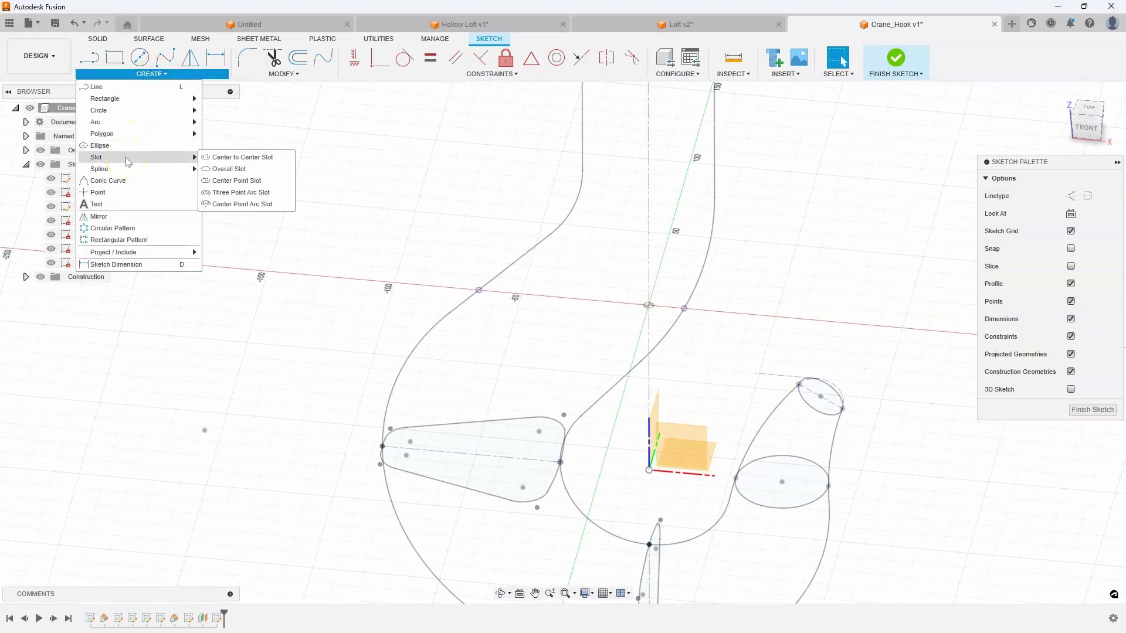
left_click(198, 170)
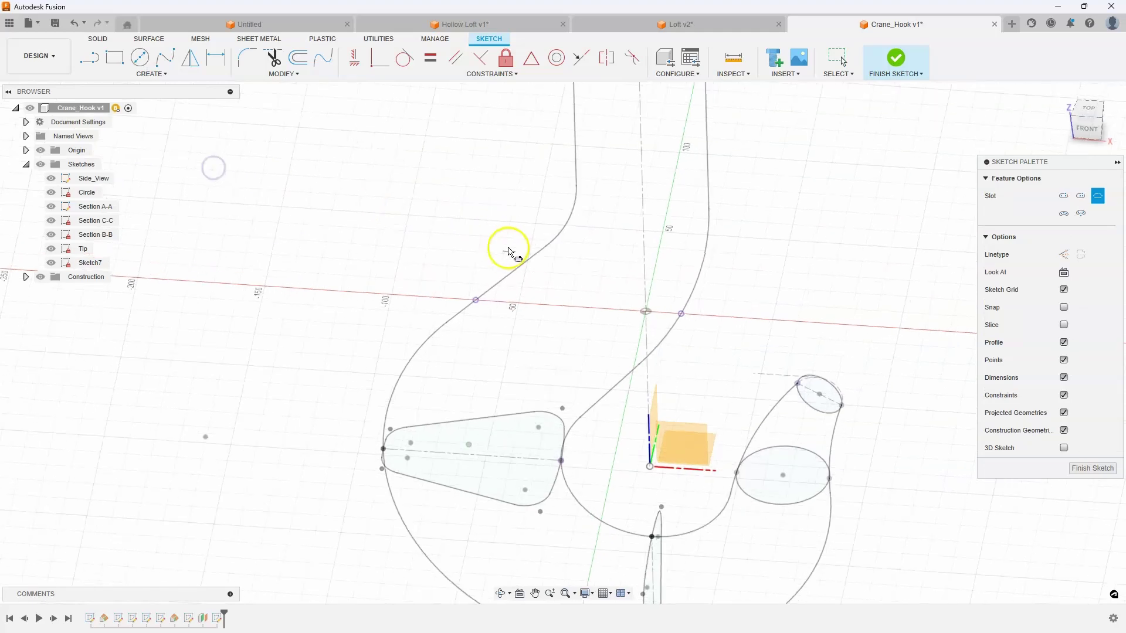
middle_click_drag(504, 251, 497, 300, "shift")
left_click(476, 305)
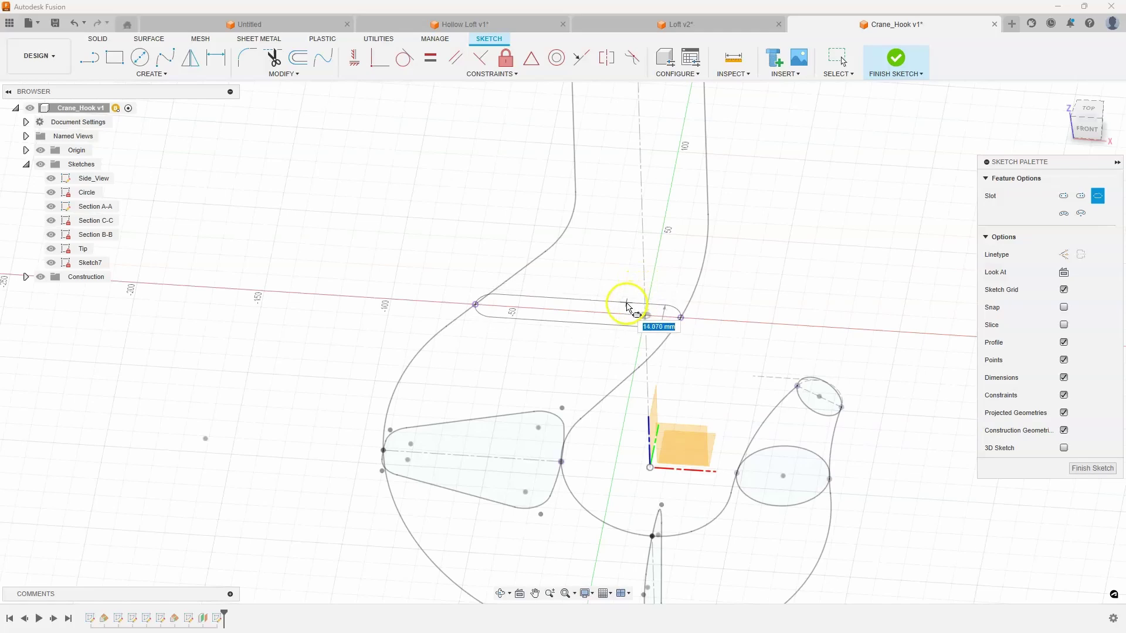
left_click(596, 291)
scroll(757, 302, "up", 5)
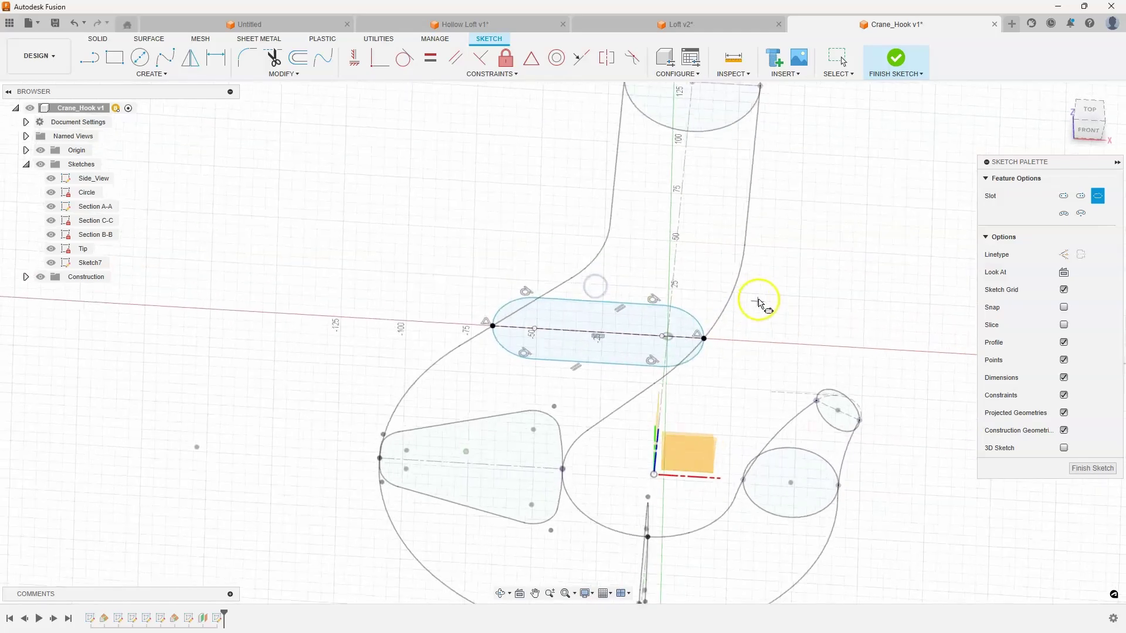
scroll(767, 169, "up", 2)
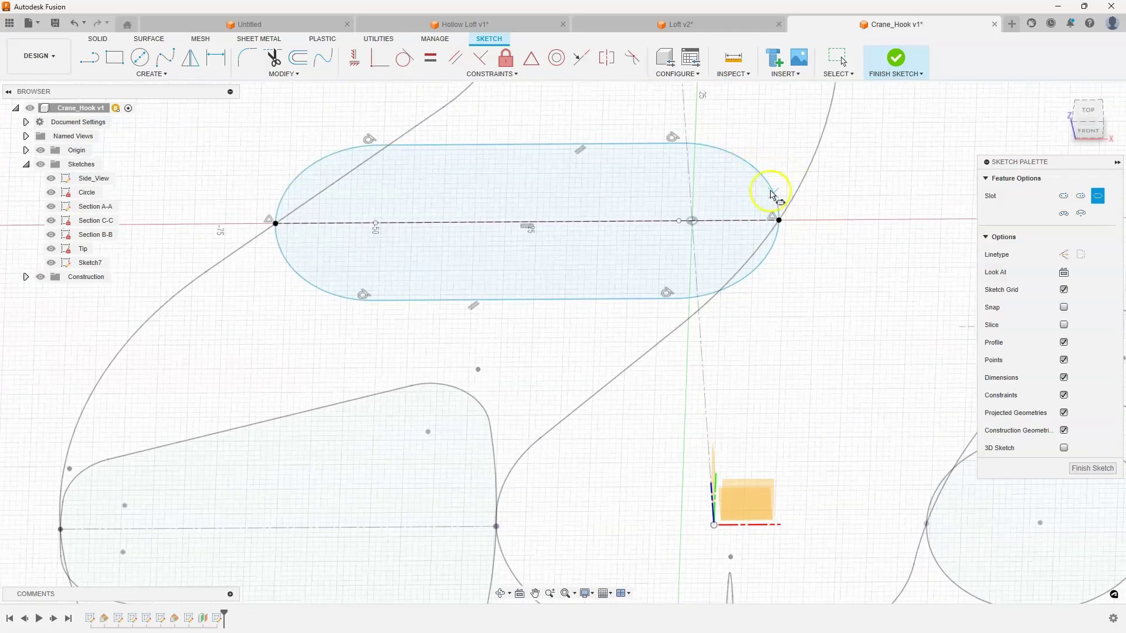
middle_click_drag(786, 200, 780, 109, "shift")
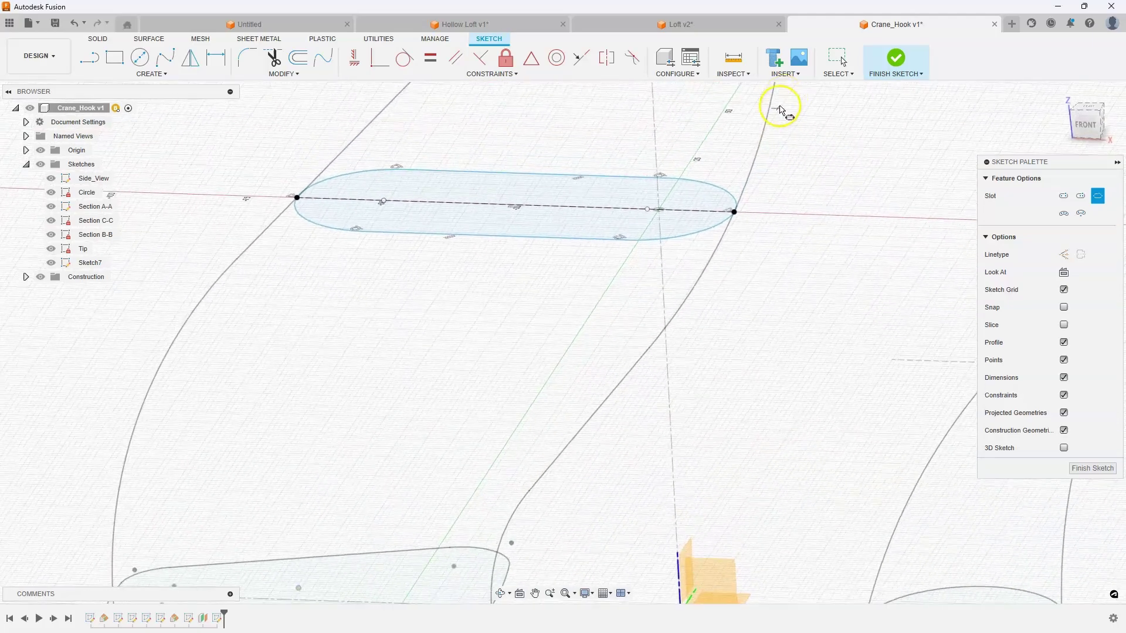
Undo the overall slot, the intersection points and the sketch on the offset plane across the hook's neck.
mouse_move(712, 270)
middle_mouse_down("shift")
mouse_move(469, 151)
mouse_move(397, 246)
mouse_move(503, 297)
mouse_move(498, 374)
mouse_move(476, 374)
middle_mouse_up("shift")
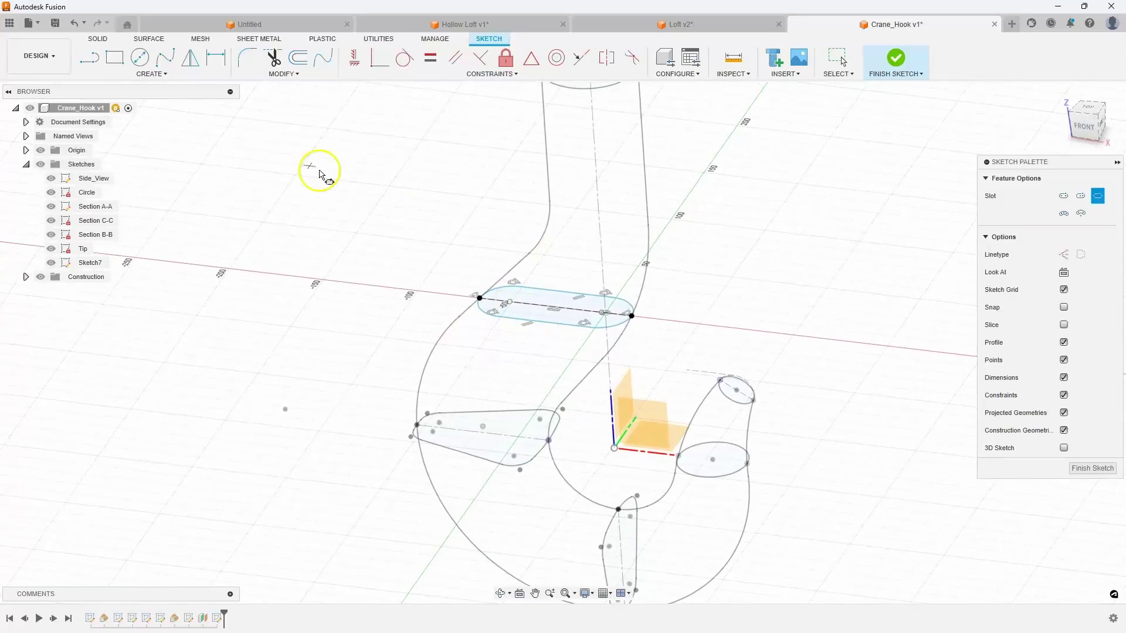
left_click(76, 24)
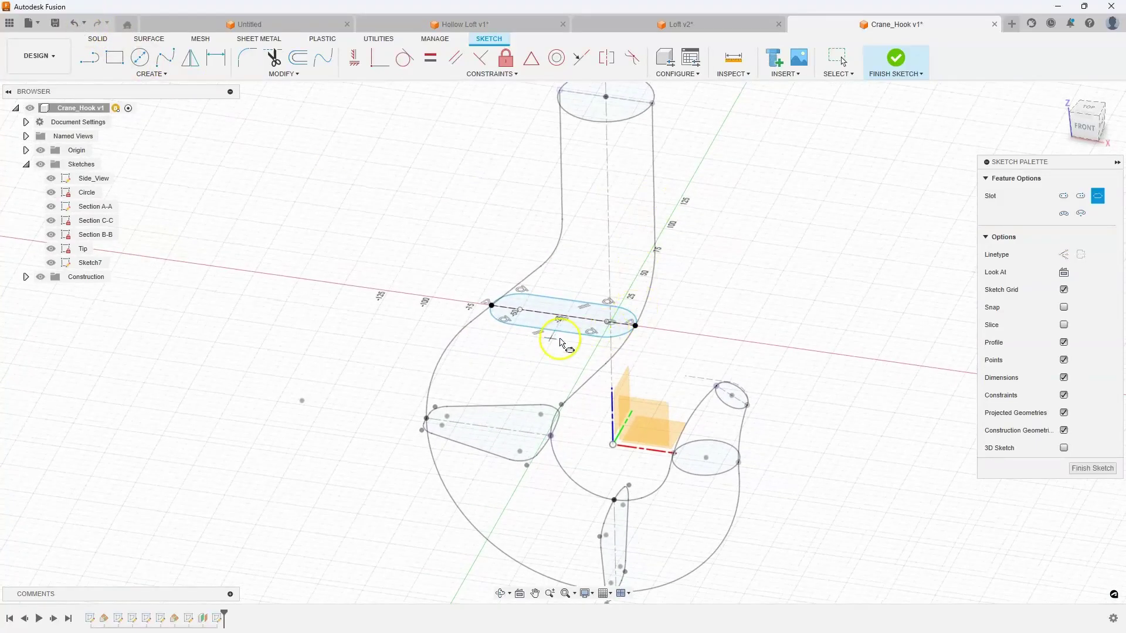
middle_click_drag(558, 345, 467, 377, "shift")
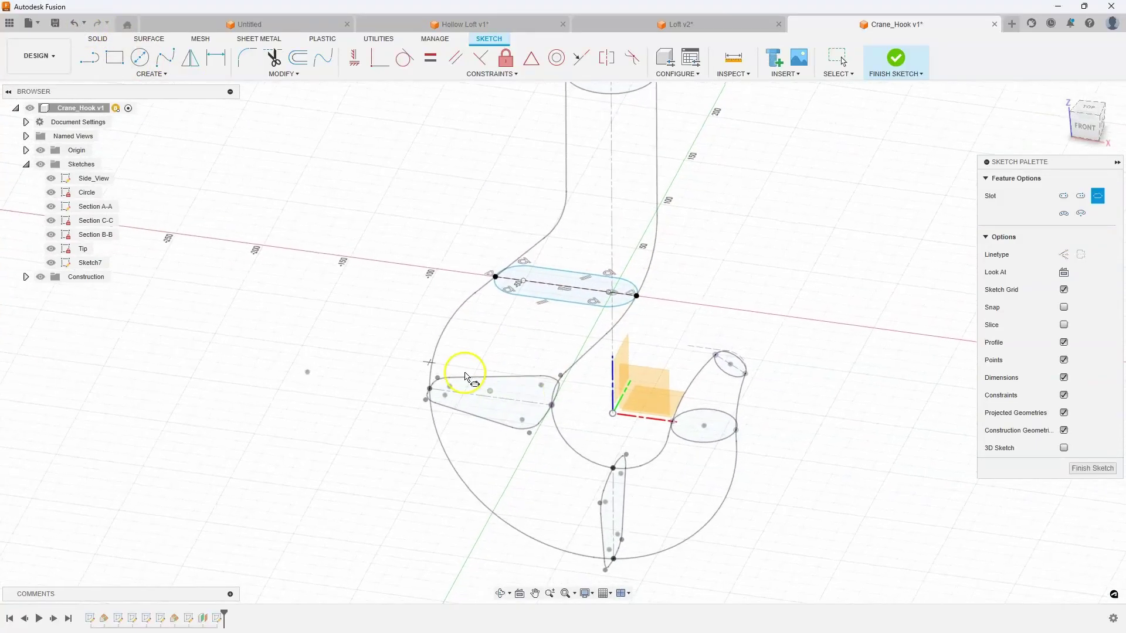
left_click(76, 24)
left_click(76, 23)
left_click(77, 25)
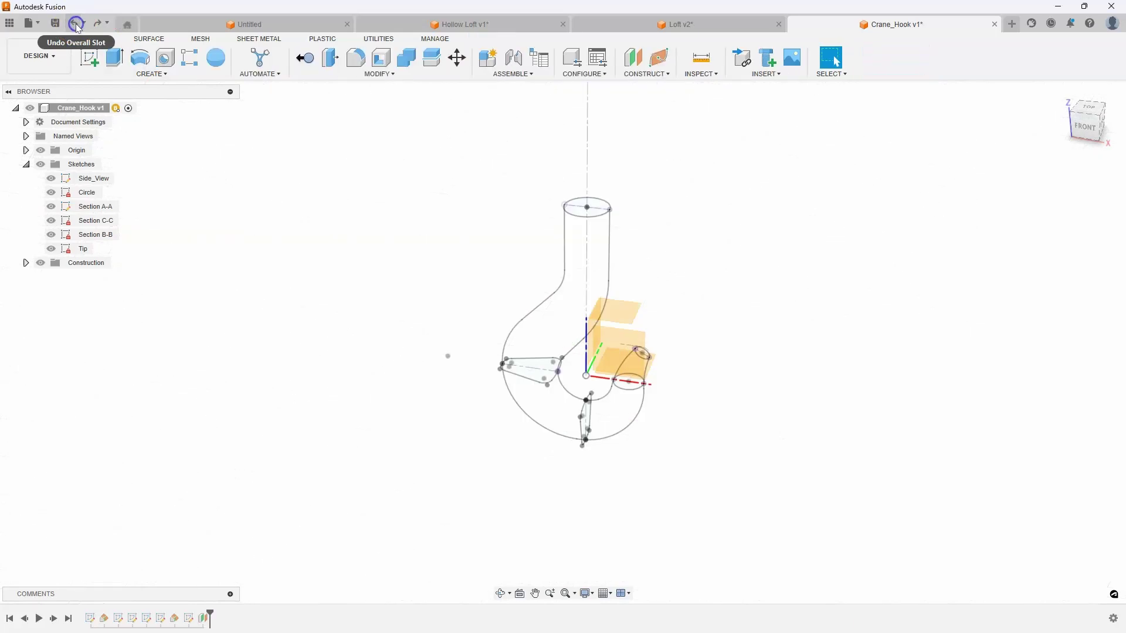
Start a new-body Loft and select the full circle at the top of the hook's shank as the first profile.
scroll(598, 267, "up", 5)
scroll(602, 266, "up", 2)
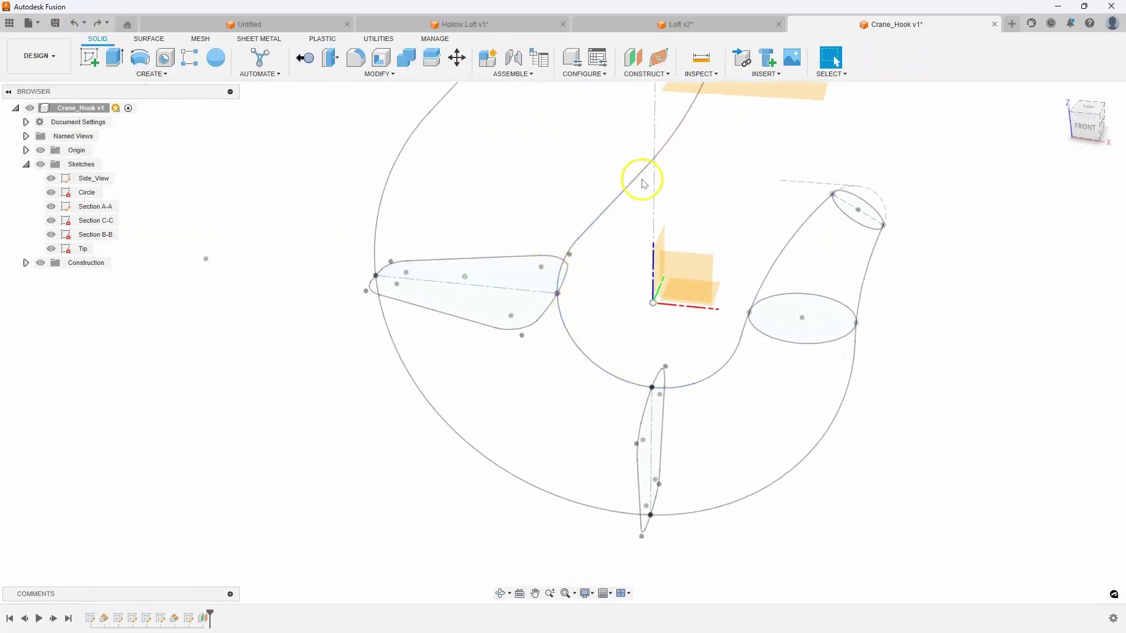
mouse_move(641, 176)
middle_mouse_down("shift")
mouse_move(546, 306)
mouse_move(620, 376)
mouse_move(559, 397)
mouse_move(564, 374)
mouse_move(545, 339)
mouse_move(531, 349)
mouse_move(497, 326)
mouse_move(445, 318)
mouse_move(512, 460)
mouse_move(636, 404)
mouse_move(598, 394)
mouse_move(598, 452)
middle_mouse_up("shift")
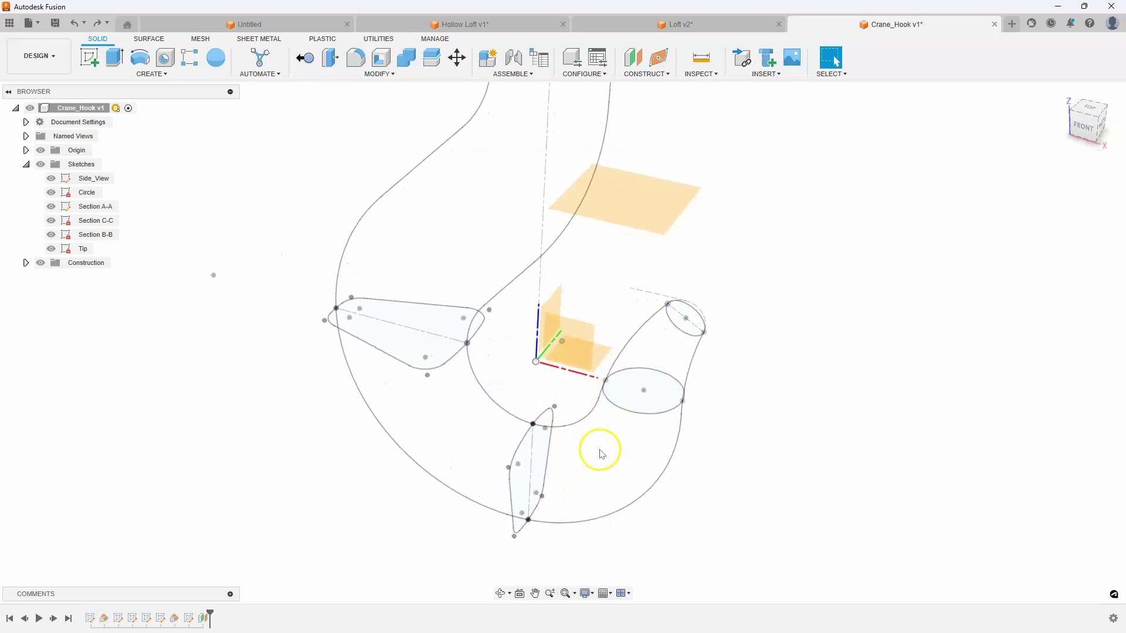
middle_click_drag(611, 389, 329, 176, "shift")
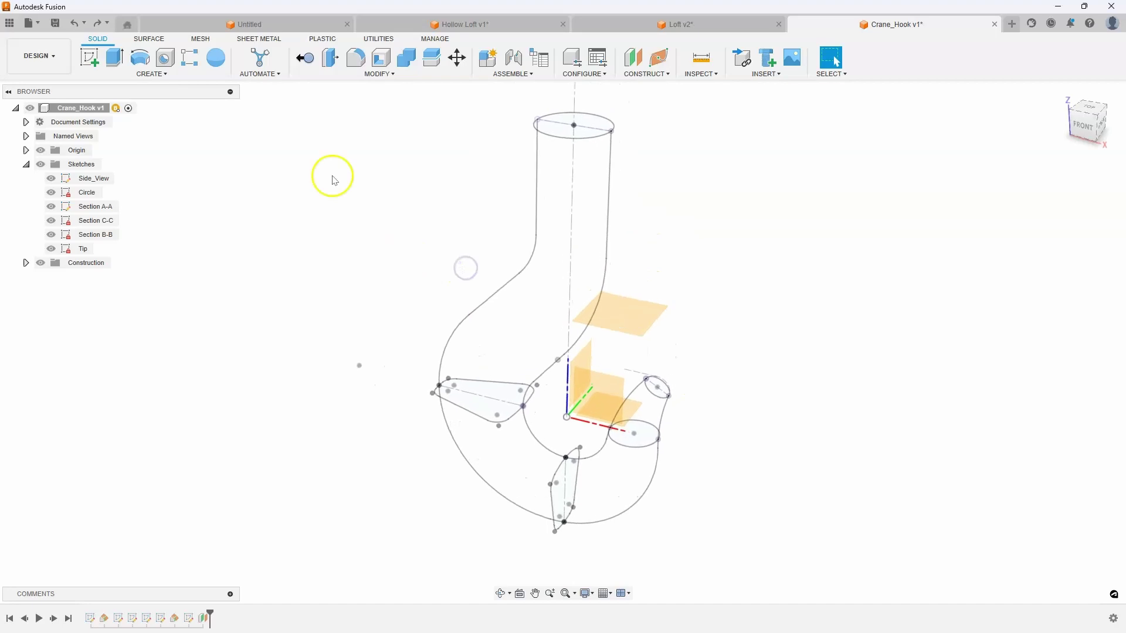
left_click(157, 74)
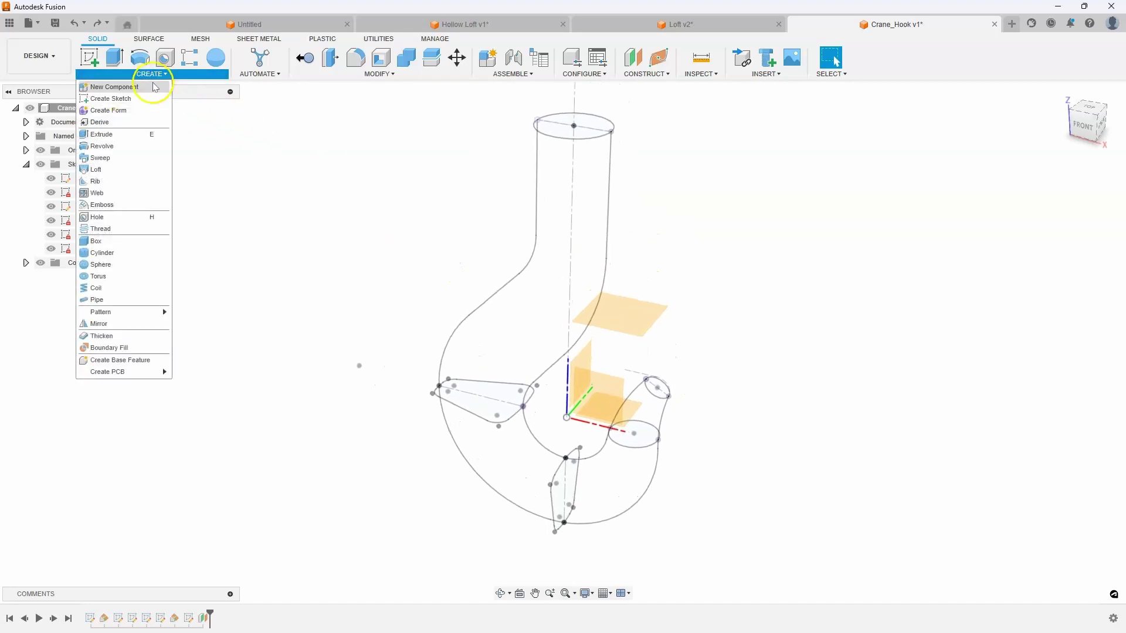
left_click(112, 170)
middle_click_drag(250, 146, 512, 166, "shift")
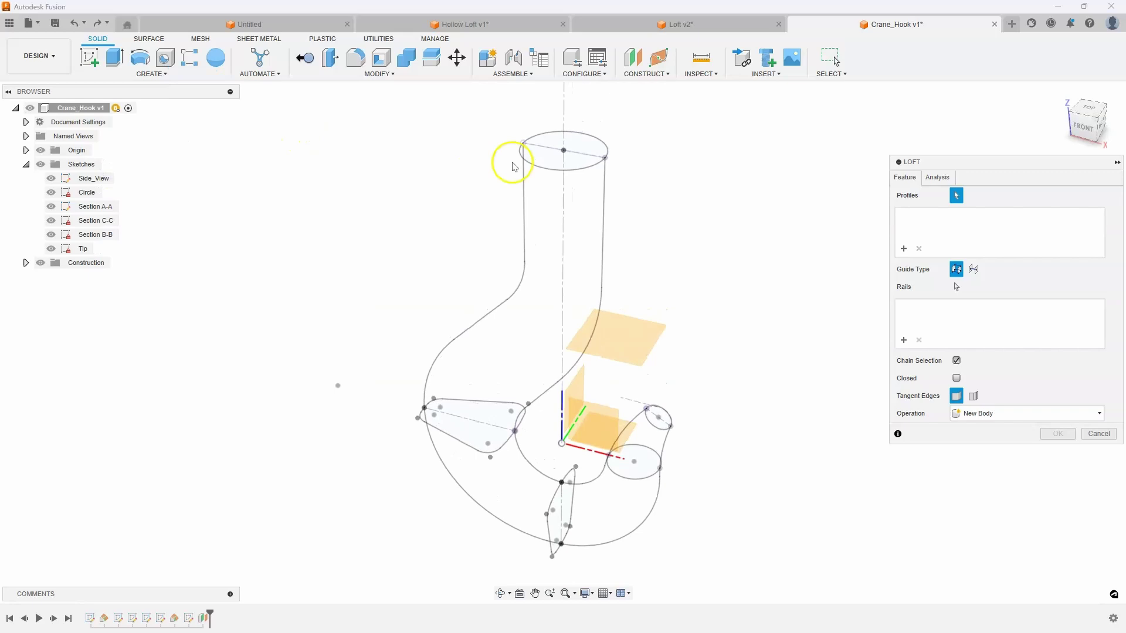
left_click(550, 142)
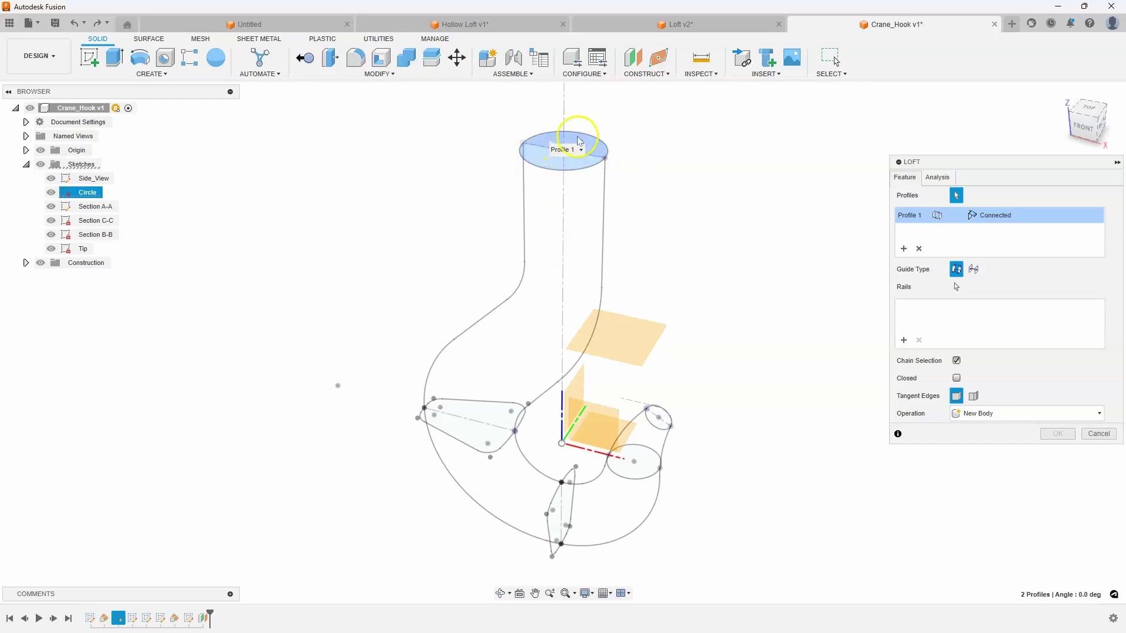
Add both halves of the Section A-A shape as the second loft profile.
scroll(623, 184, "up", 2)
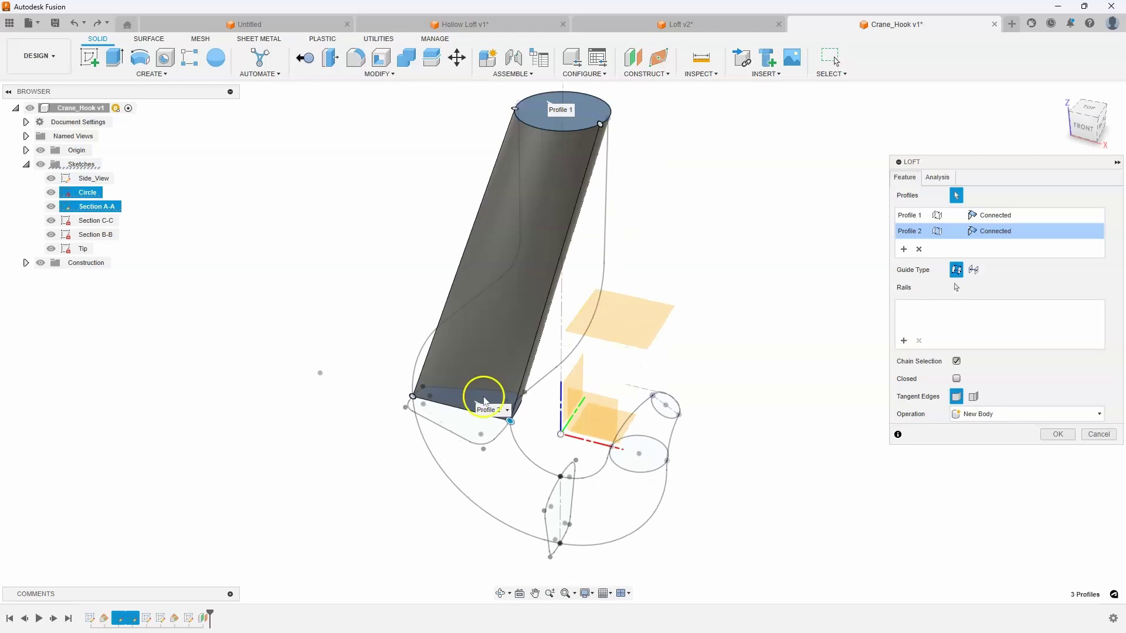
middle_click_drag(474, 409, 594, 108, "shift")
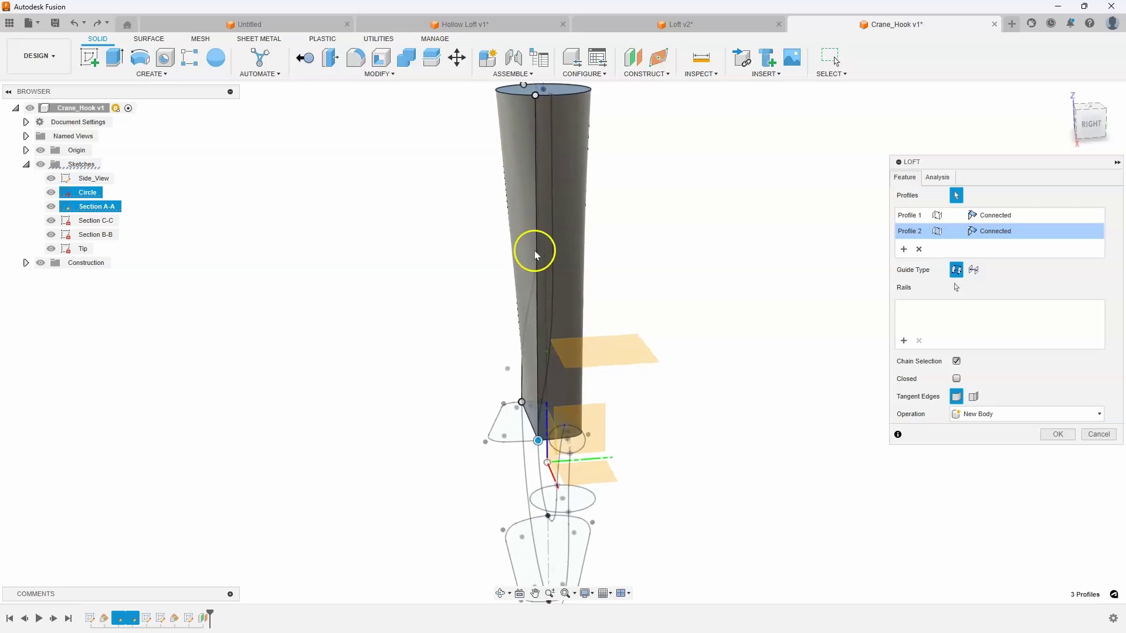
scroll(551, 357, "up", 2)
mouse_move(534, 443)
middle_mouse_down("shift")
mouse_move(486, 440)
mouse_move(651, 258)
mouse_move(642, 199)
mouse_move(615, 163)
middle_mouse_up("shift")
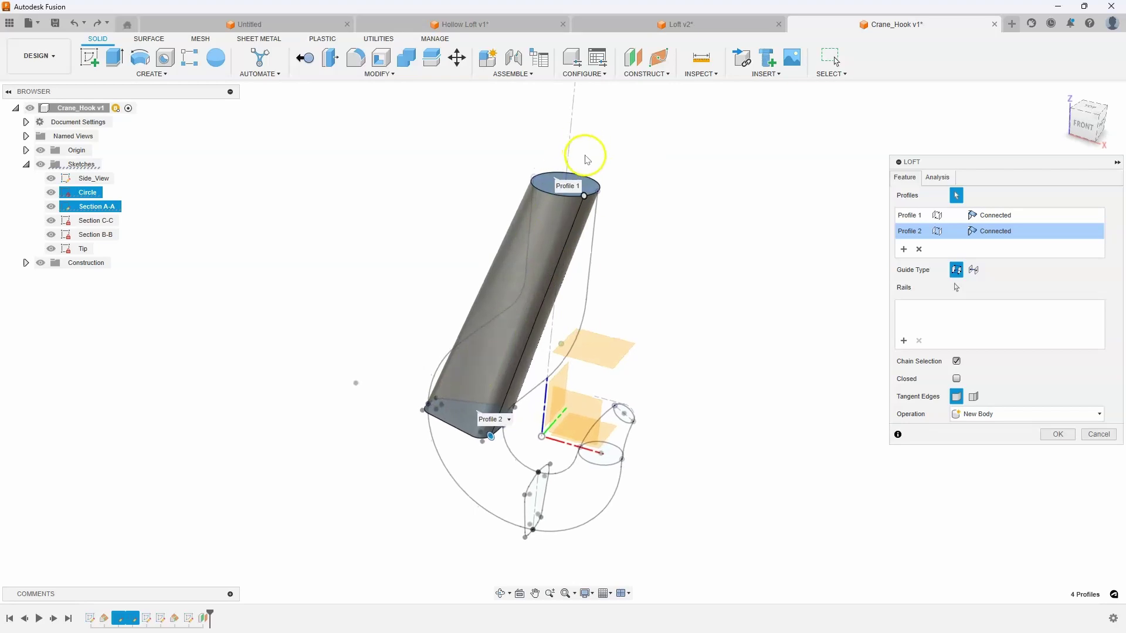
scroll(505, 334, "up", 3)
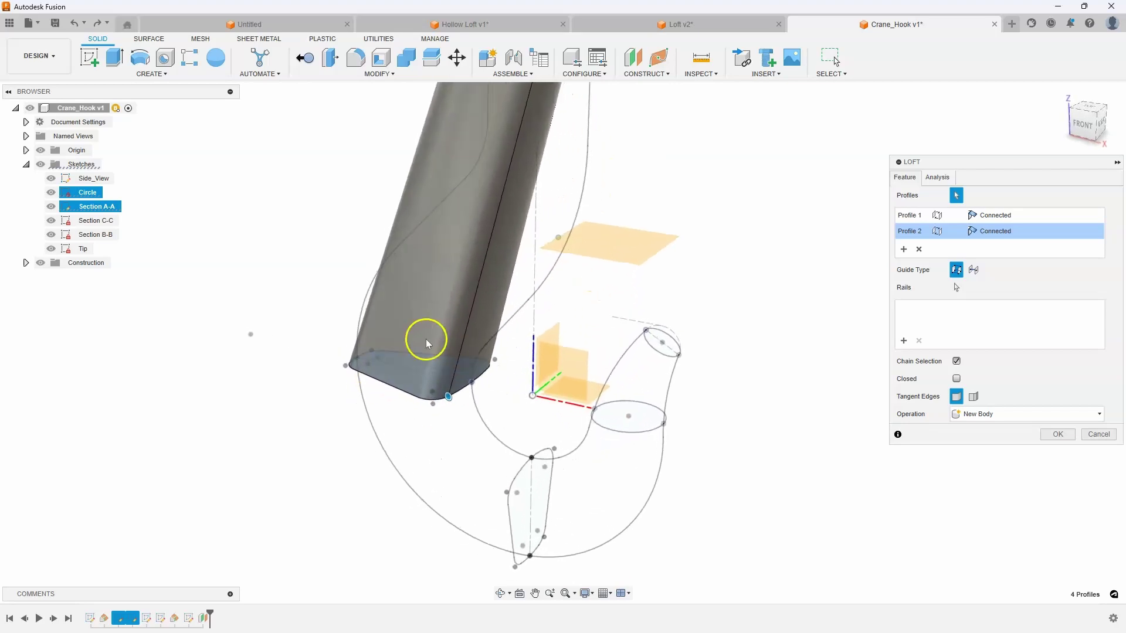
Add the complete Section B-B, Section C-C and Tip shapes as the third, fourth and fifth loft profiles.
mouse_move(418, 375)
middle_mouse_down("shift")
mouse_move(350, 372)
mouse_move(445, 350)
mouse_move(558, 449)
mouse_move(569, 445)
middle_mouse_up("shift")
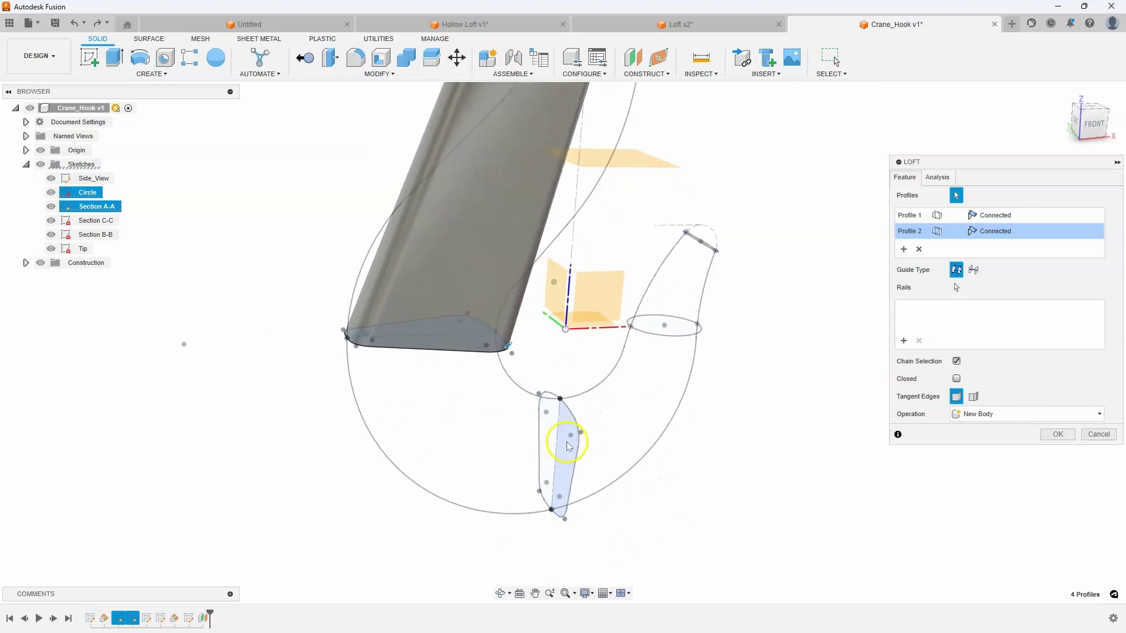
left_click(565, 451)
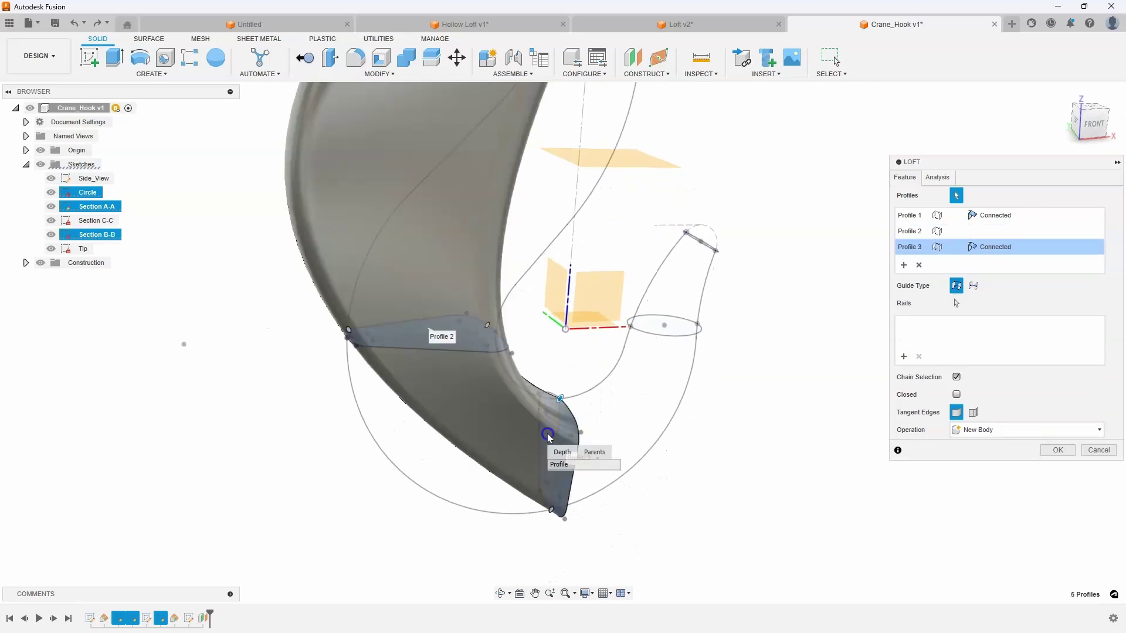
mouse_move(561, 467)
middle_mouse_down("shift")
mouse_move(614, 417)
mouse_move(608, 382)
middle_mouse_up("shift")
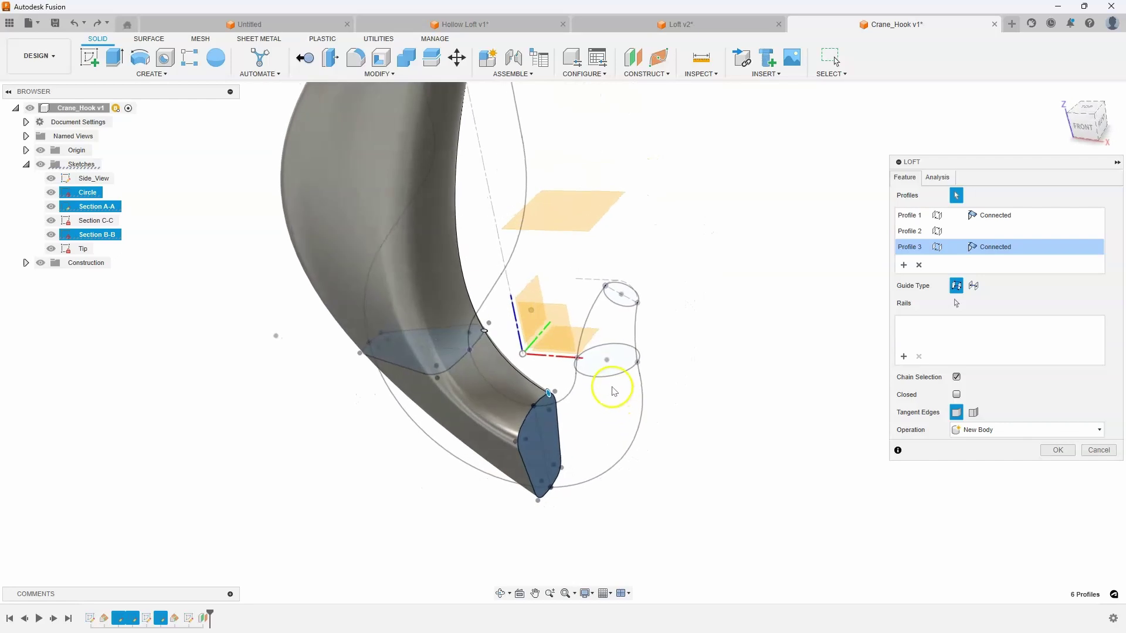
left_click(614, 387)
scroll(621, 352, "up", 5)
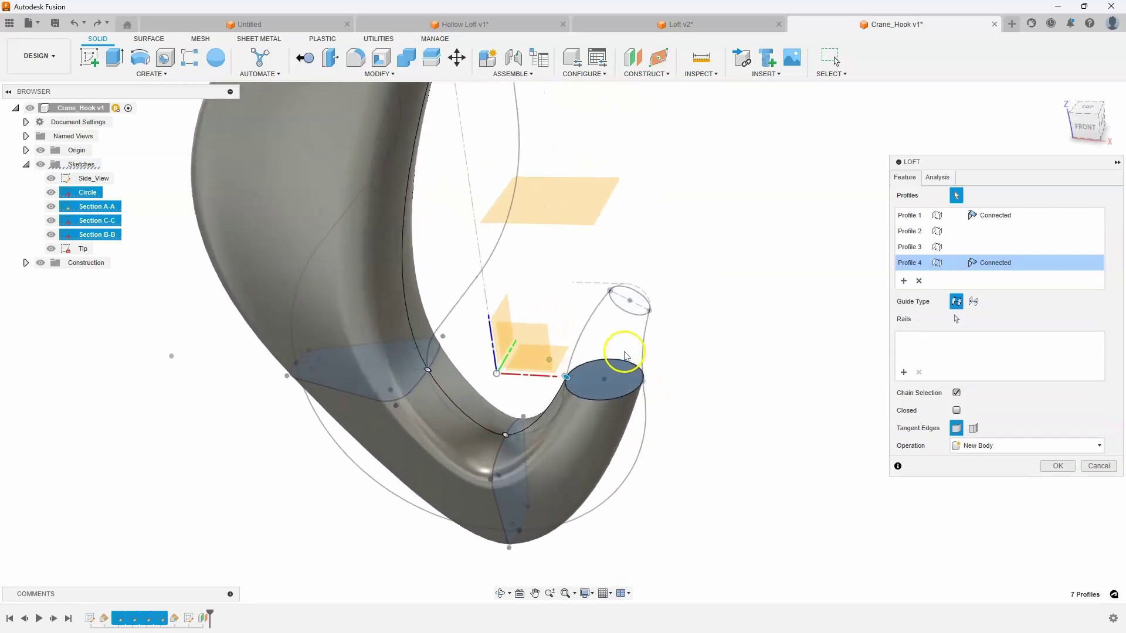
left_click(620, 297)
scroll(687, 370, "down", 6)
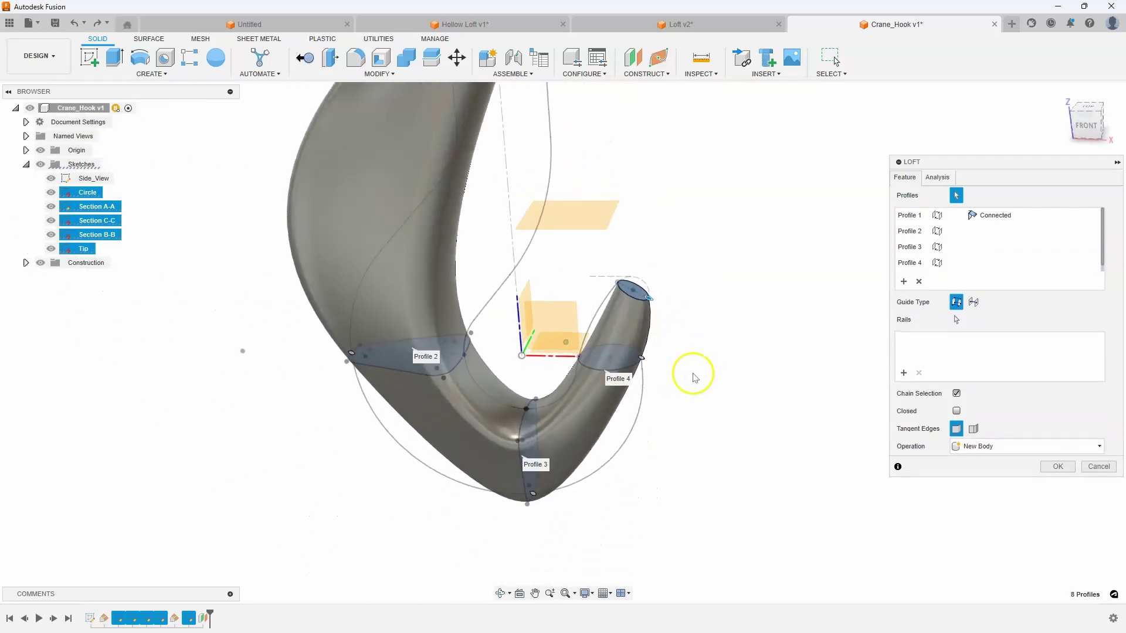
middle_click_drag(644, 285, 568, 163, "shift")
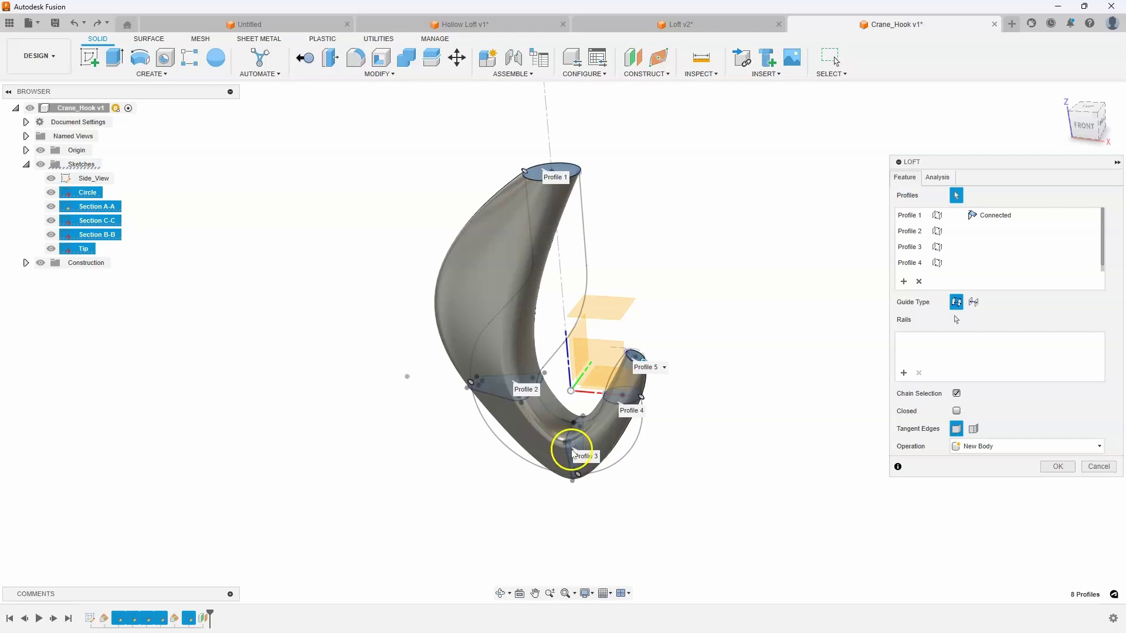
Add the hook's outer side-view outline as the first guide rail of the loft, with chain selection on.
middle_click_drag(626, 403, 609, 136, "shift")
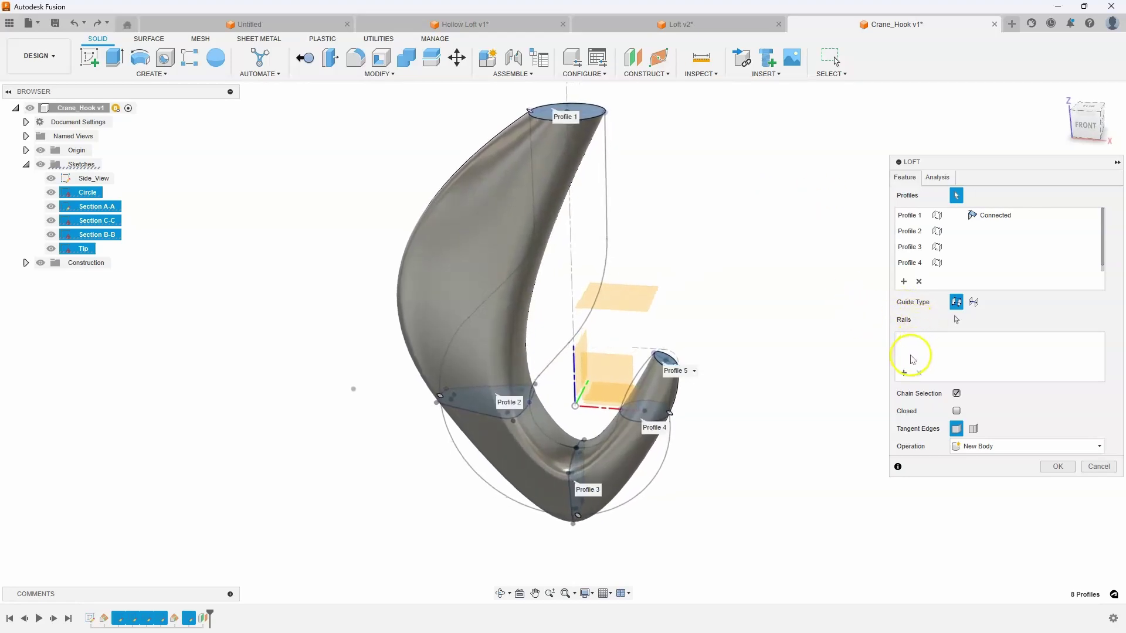
left_click(904, 373)
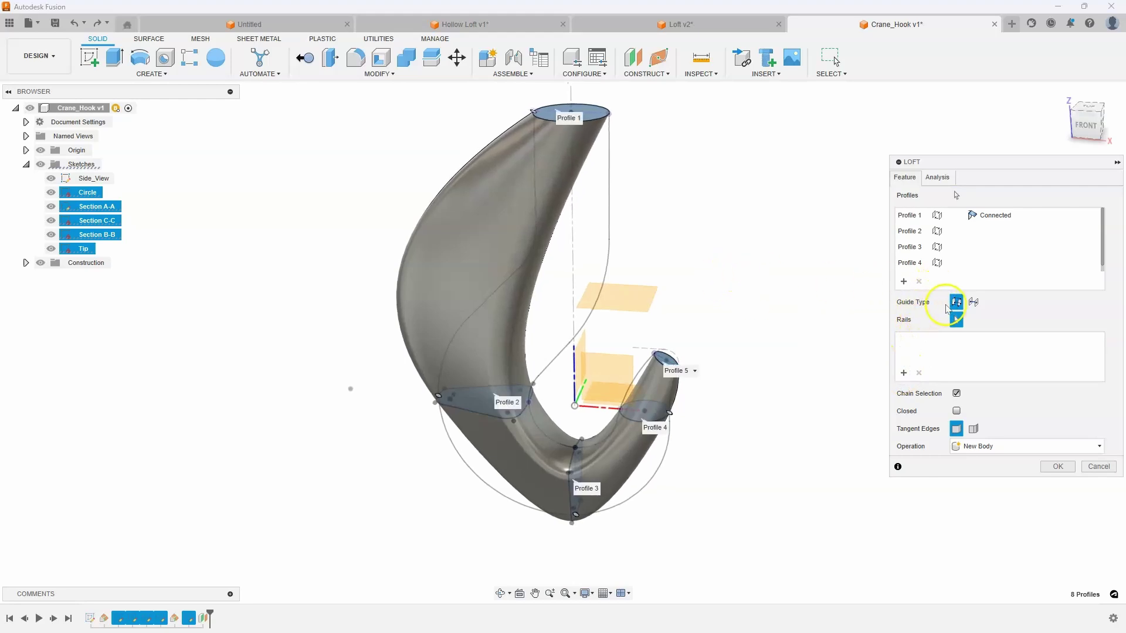
left_click(973, 304)
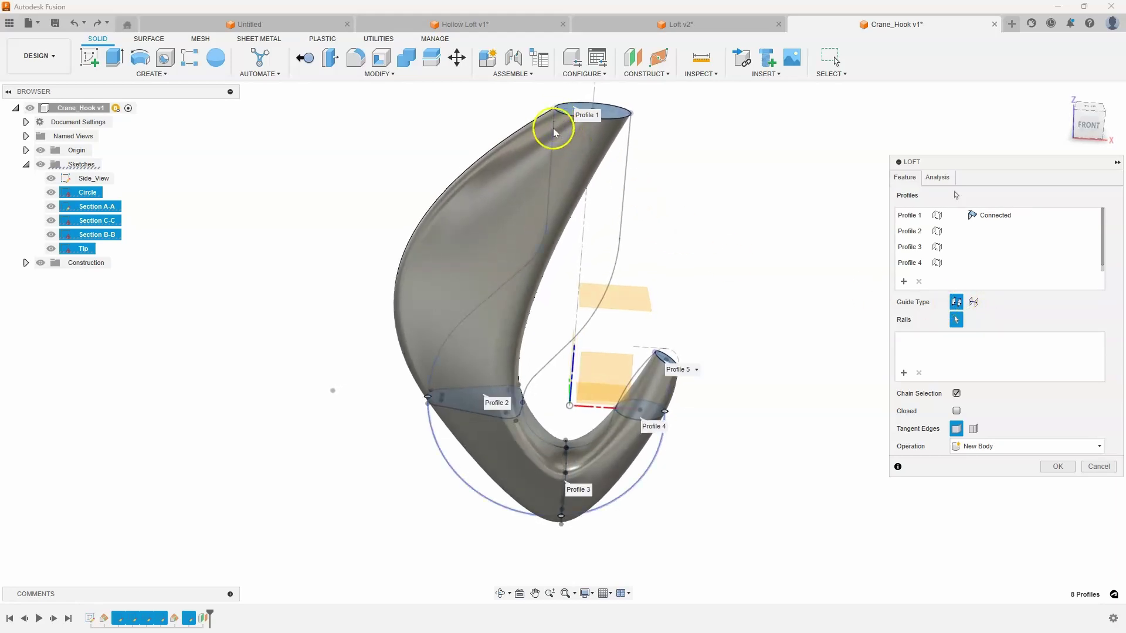
left_click(549, 174)
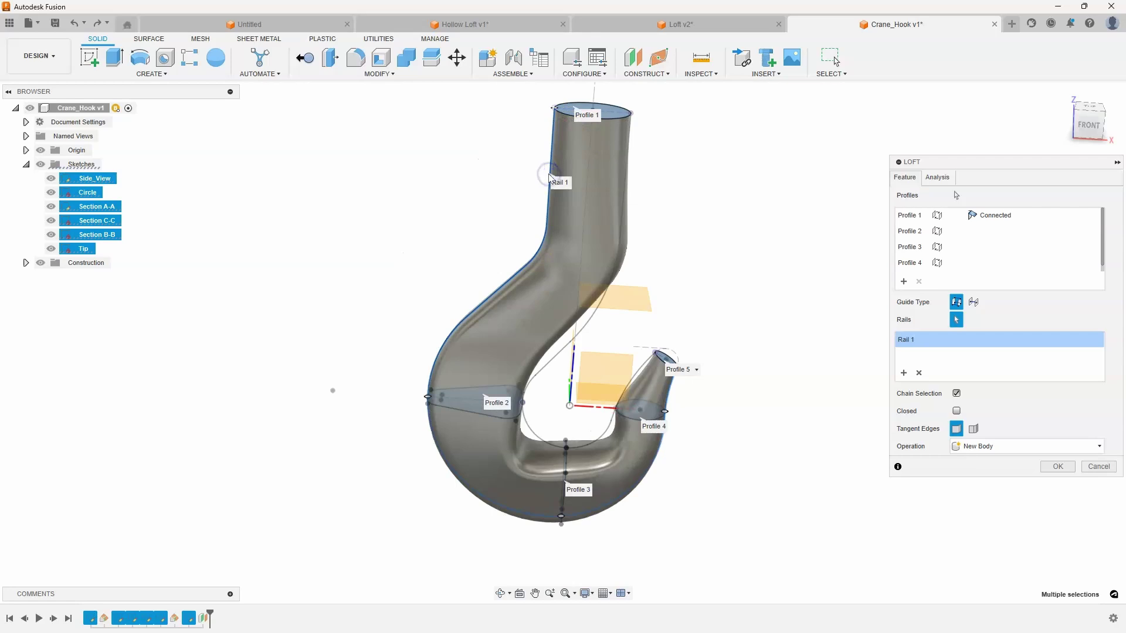
Add the hook's inner side-view outline as the second guide rail and complete the loft as a new body.
scroll(560, 108, "up", 3)
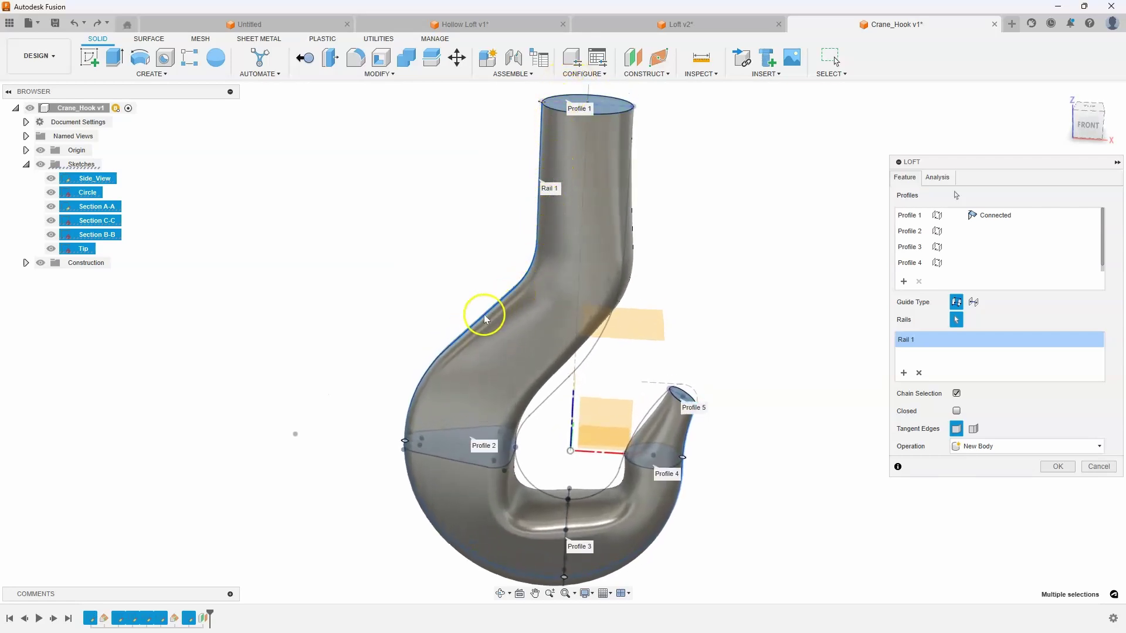
middle_click_drag(442, 352, 623, 297, "shift")
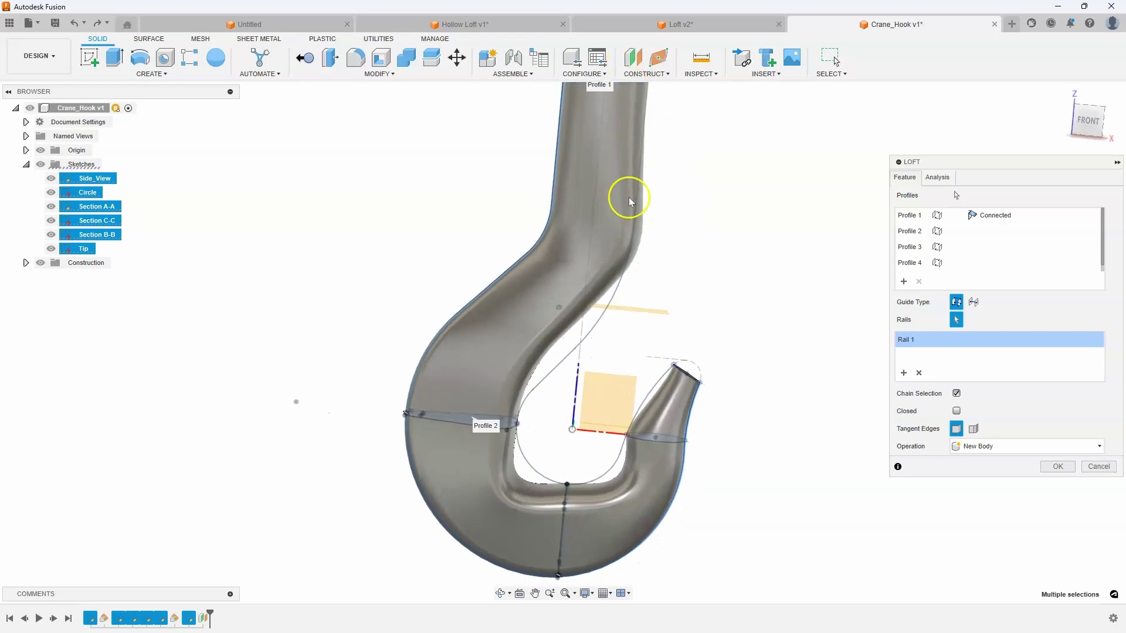
middle_click_drag(501, 535, 905, 370, "shift")
left_click(904, 373)
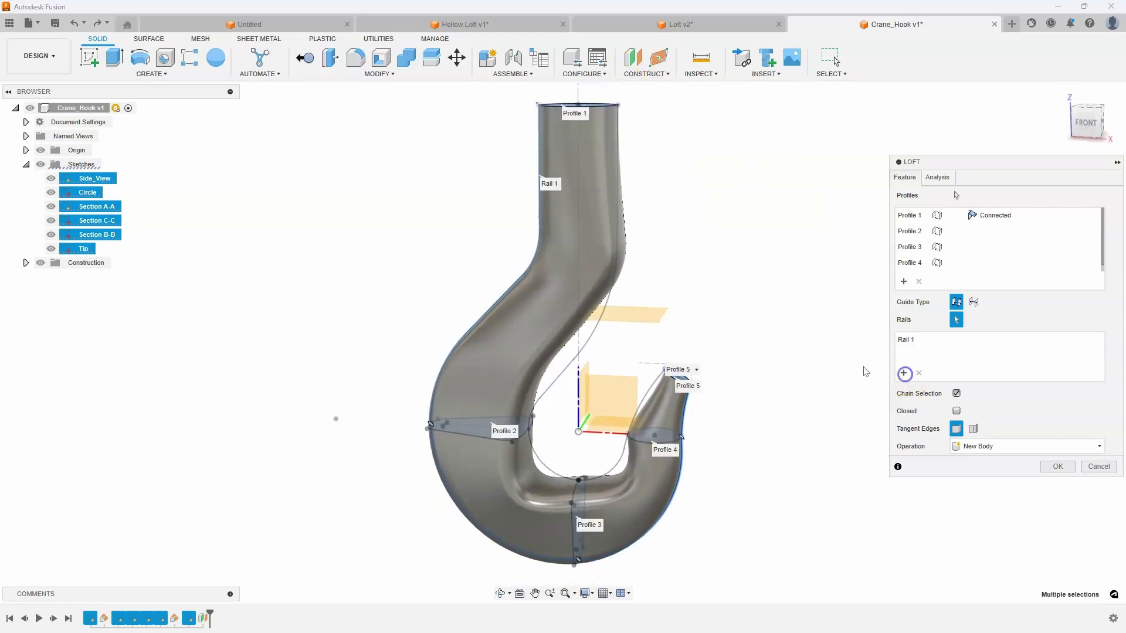
left_click(596, 334)
middle_click_drag(698, 282, 616, 119, "shift")
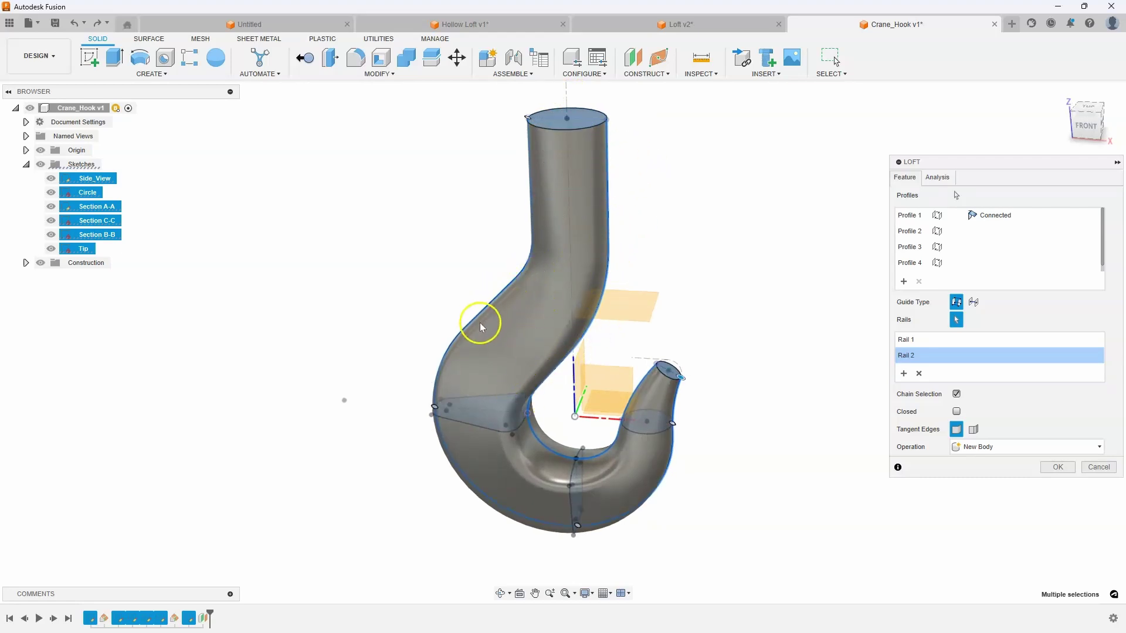
middle_click_drag(639, 458, 733, 469, "shift")
left_click(1056, 468)
Round the end edge of the hook's tip with an 11 mm constant-radius fillet.
middle_click_drag(930, 440, 711, 230, "shift")
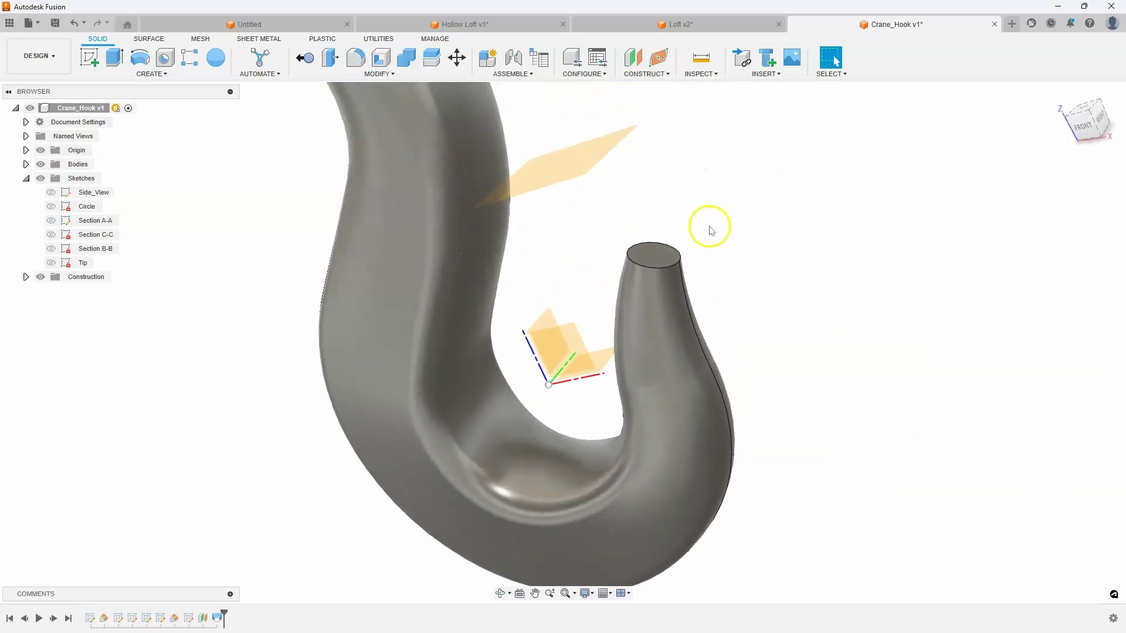
right_click(644, 266)
left_click(650, 341)
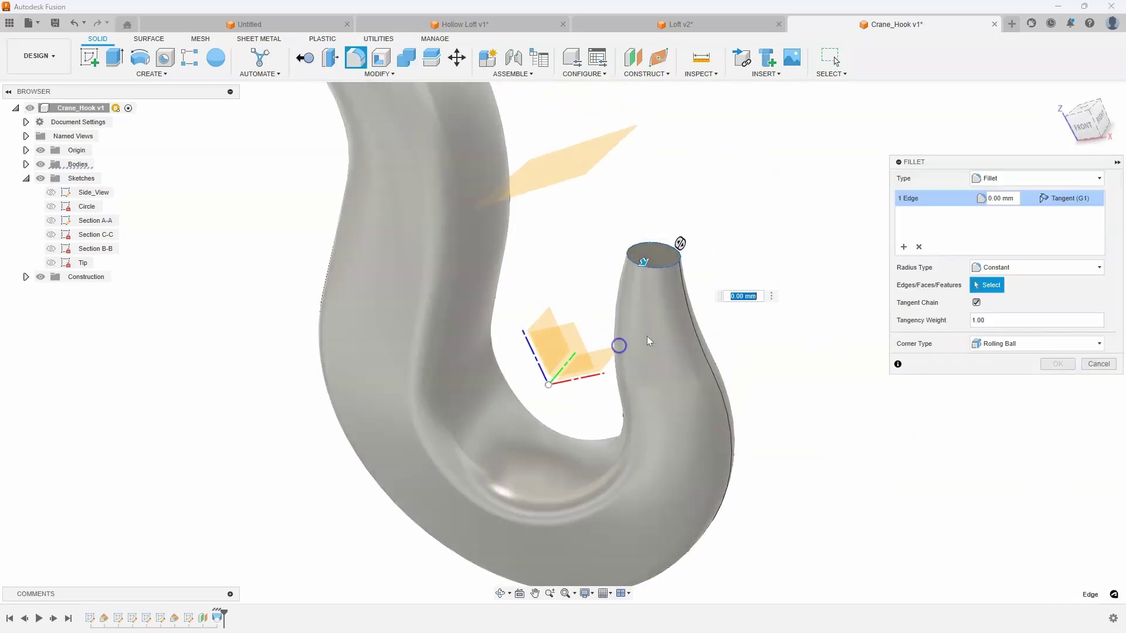
type("11")
key("Return")
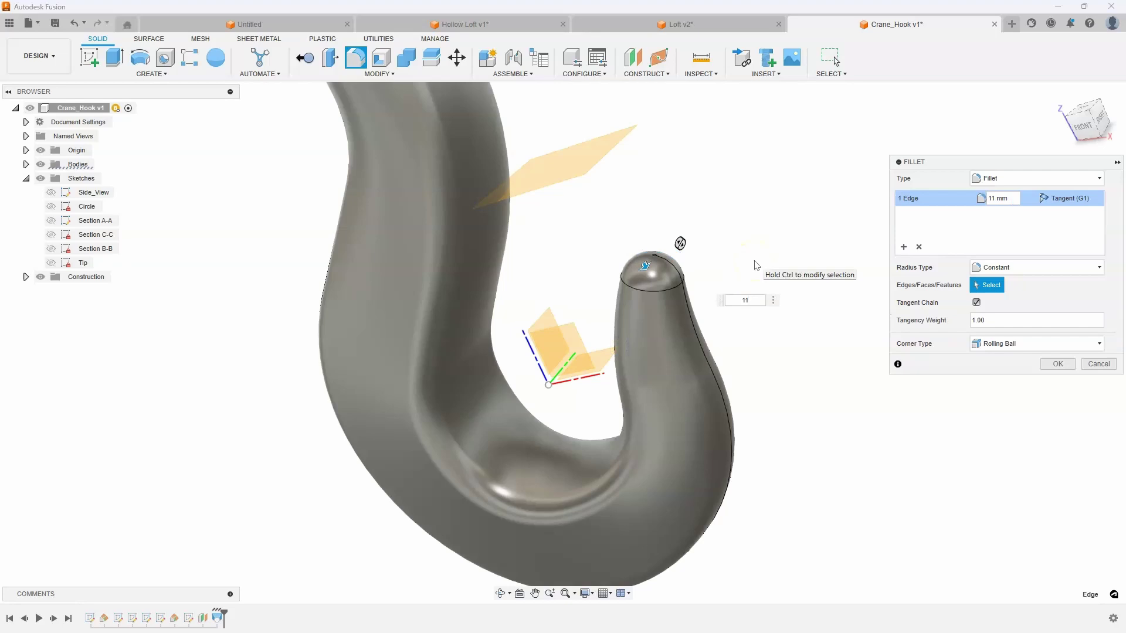
middle_click_drag(754, 260, 997, 340, "shift")
left_click(1055, 365)
key("F6")
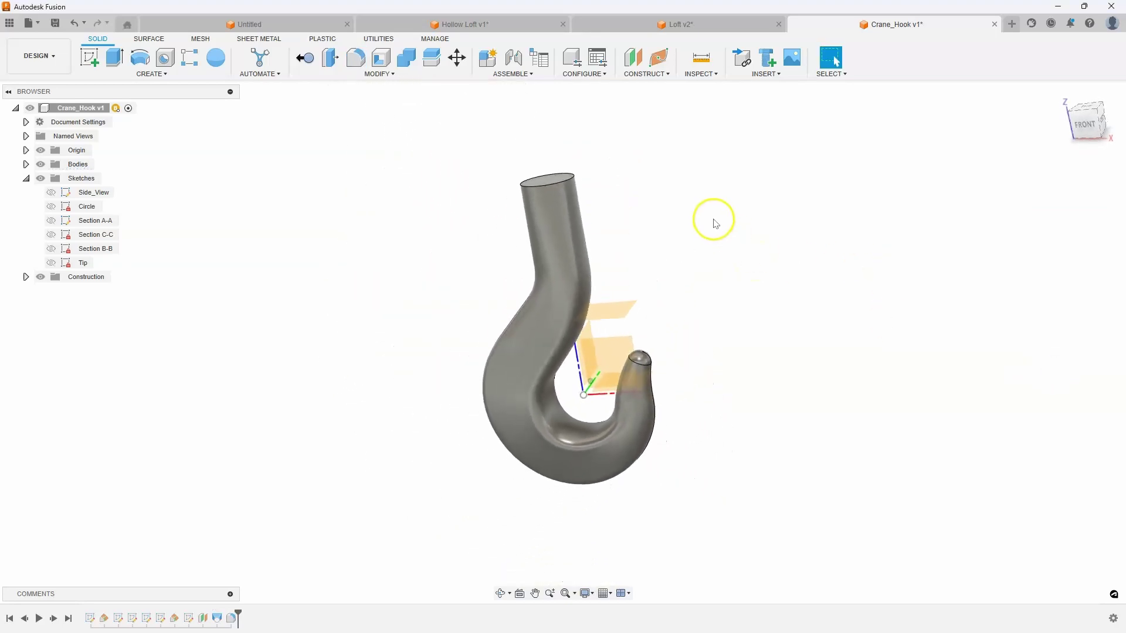
Hide the sketches, construction planes and origin so that only the finished hook body is displayed.
left_click(40, 178)
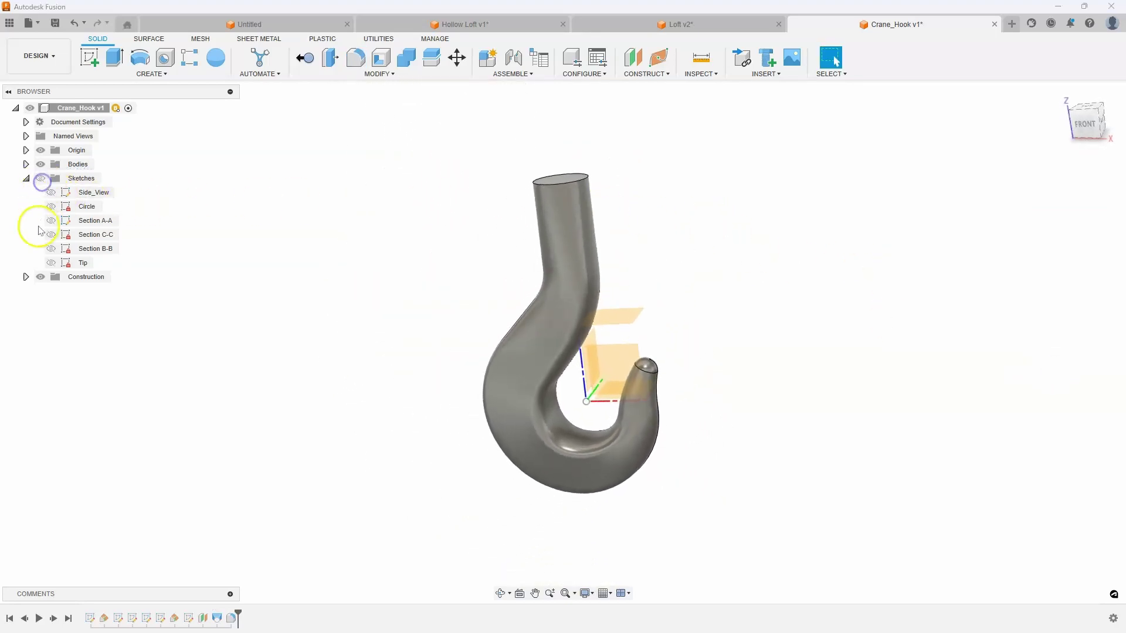
left_click(41, 277)
key("F6")
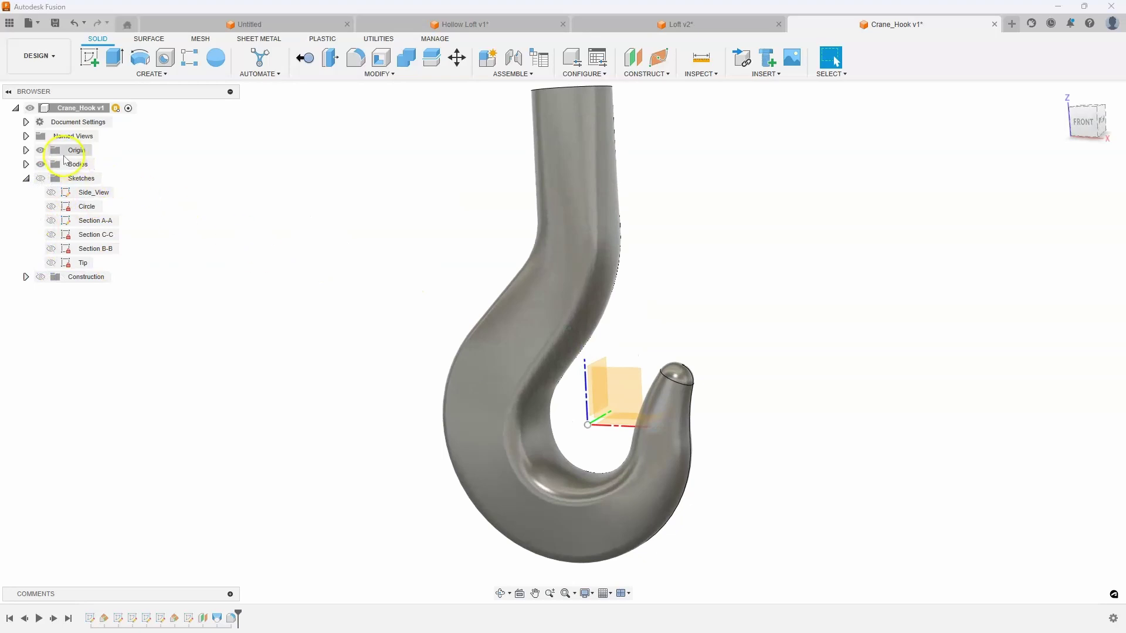
left_click(40, 150)
left_click(339, 189)
middle_click_drag(338, 190, 697, 257, "shift")
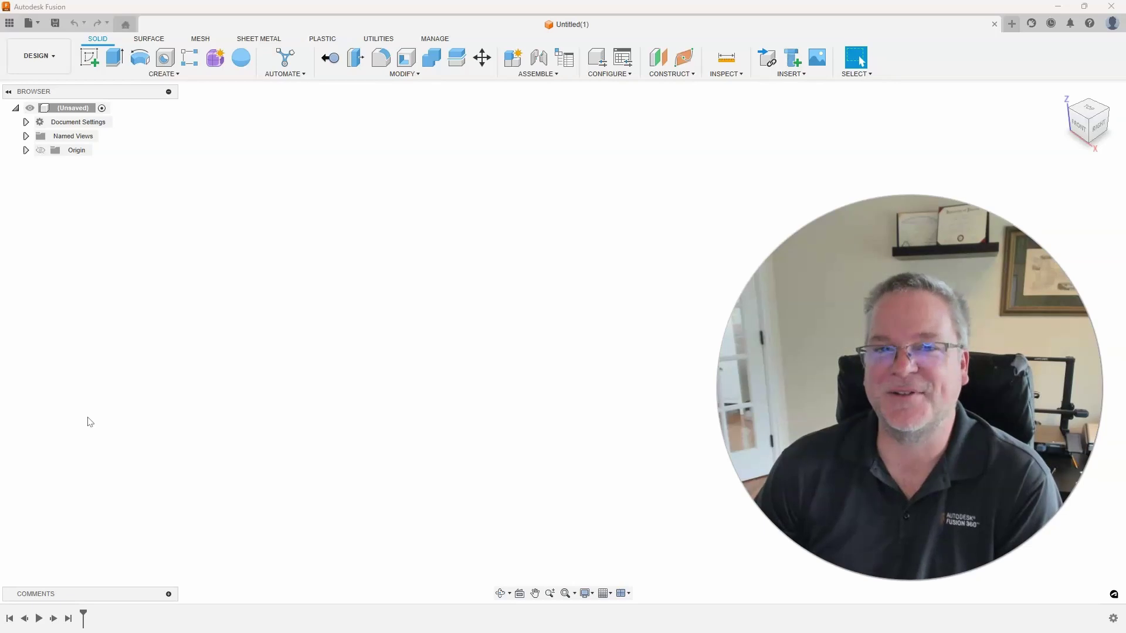
left_click(62, 399)
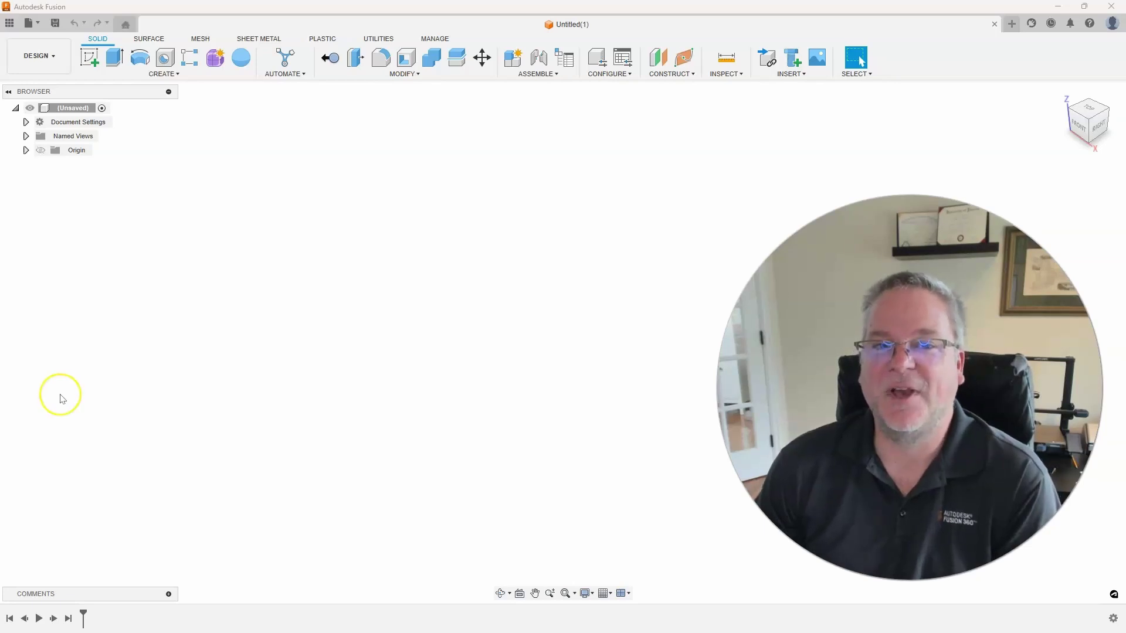